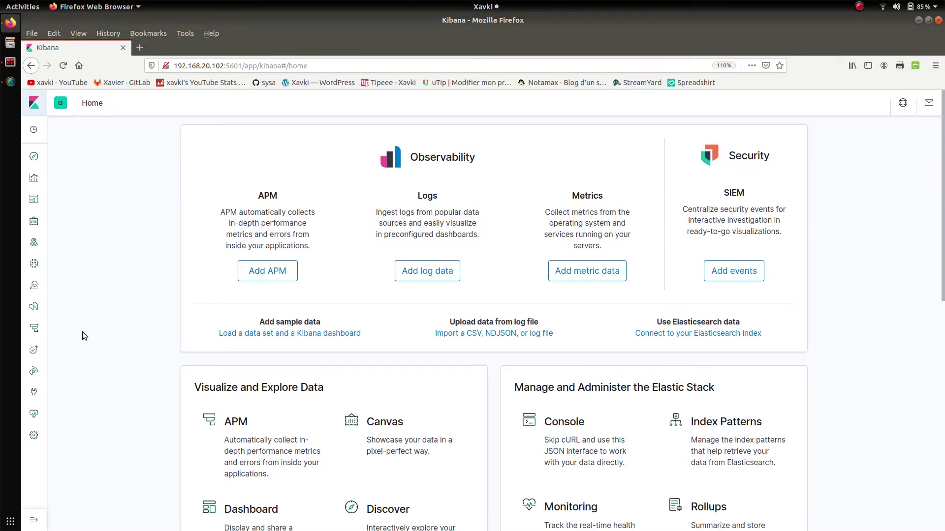
Step: Open Kibana's index pattern management and delete the tcp* index pattern
mouse_move(32, 433)
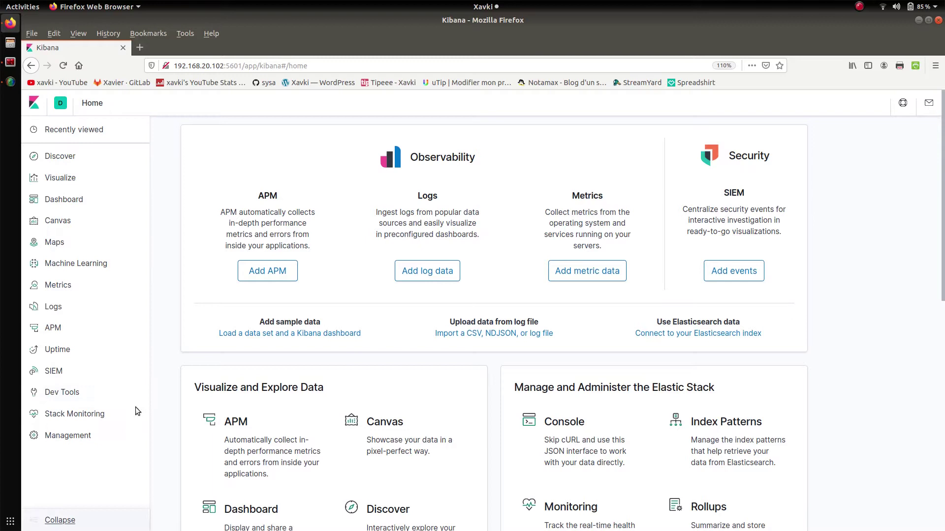
left_click(84, 438)
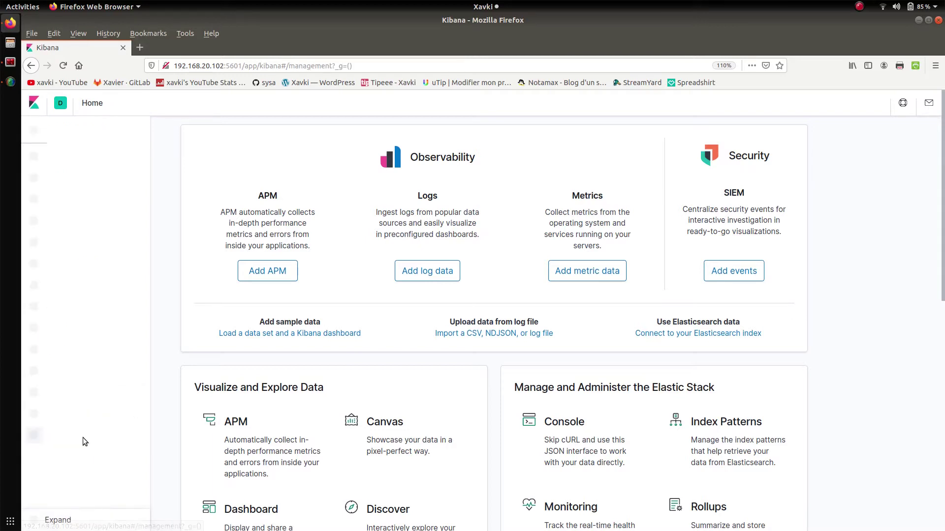
left_click(94, 289)
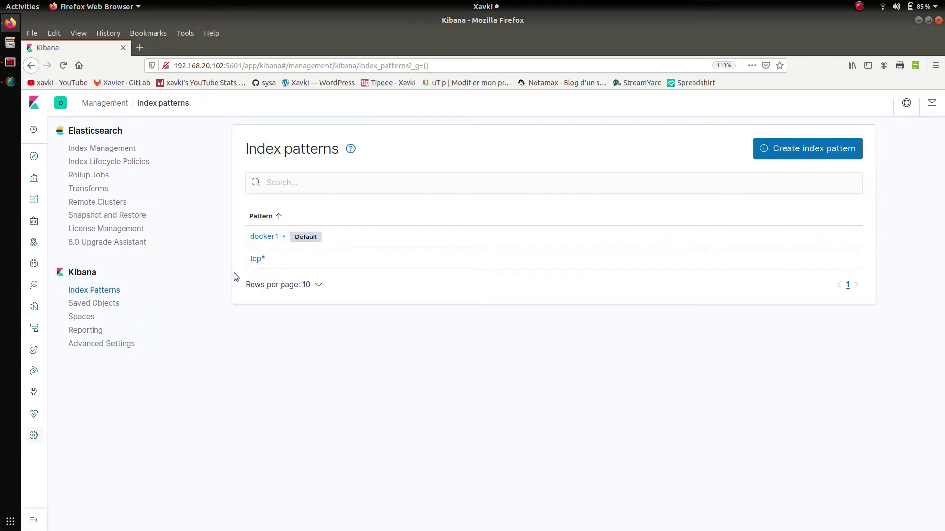
left_click(258, 259)
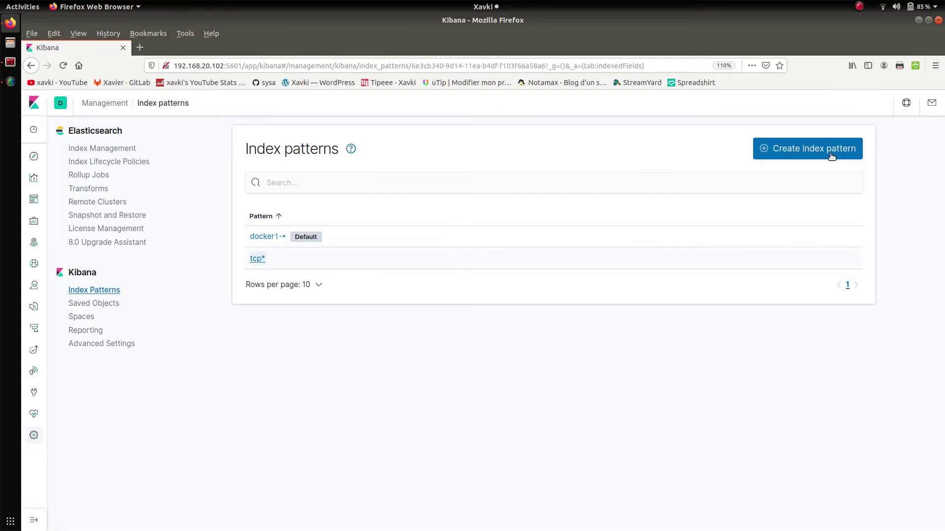
left_click(850, 150)
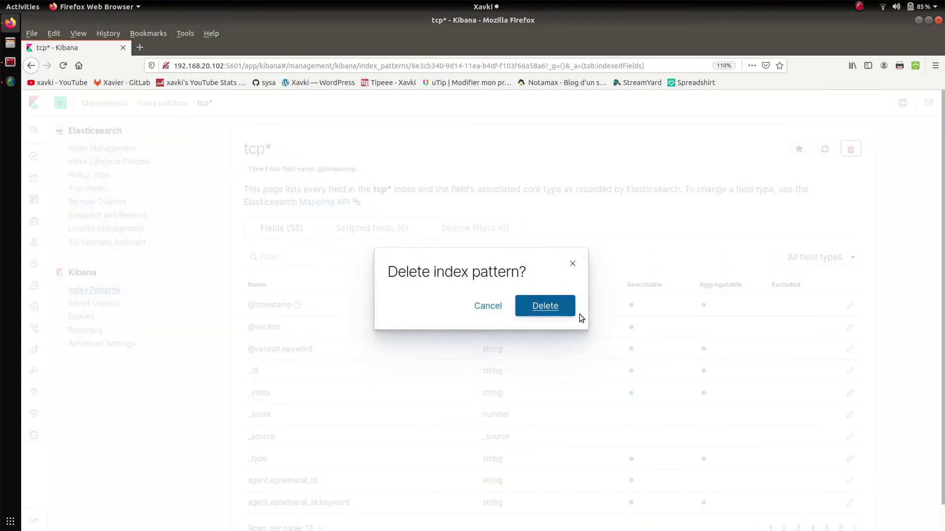
left_click(547, 306)
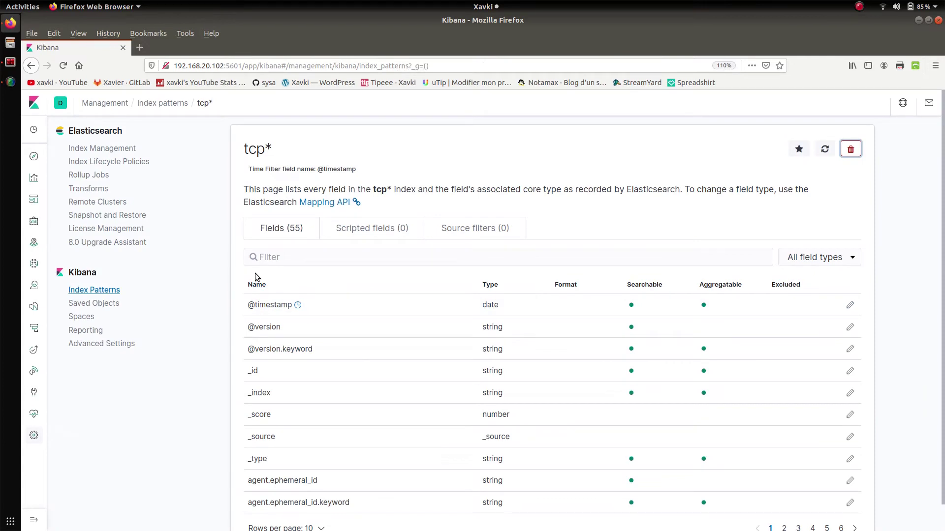
Step: Delete the default docker1-* index pattern
left_click(265, 239)
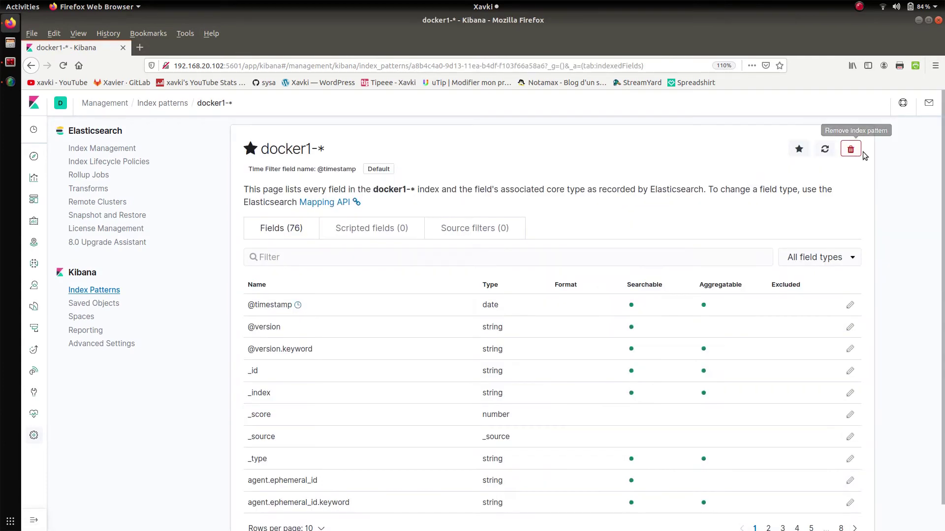
left_click(851, 149)
key("Return")
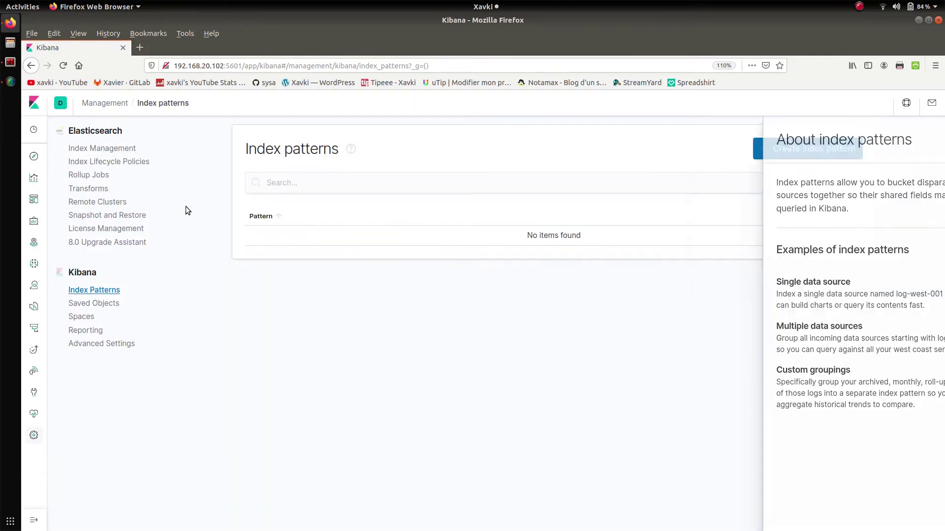
Step: Delete the Elasticsearch indices tcp-2020.05.23 and docker1-2020.05.23 and reload the index list
left_click(105, 150)
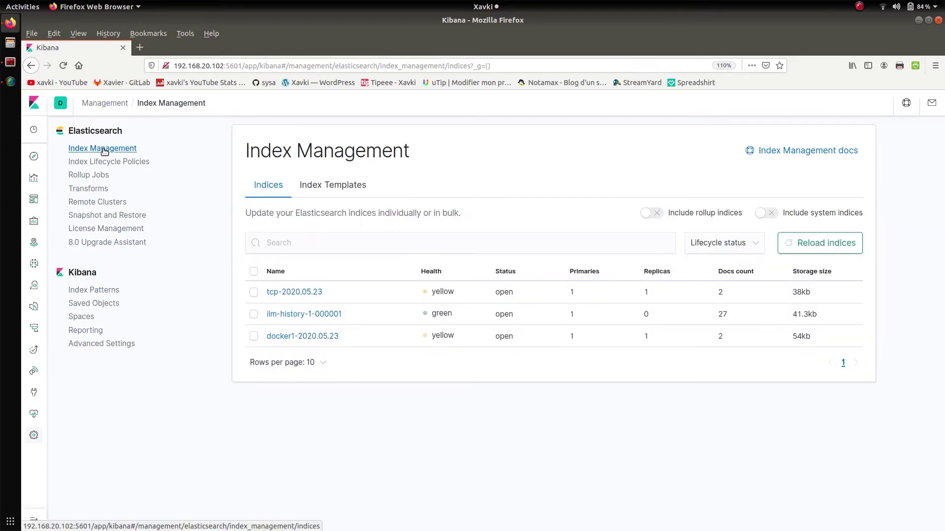
left_click(252, 292)
left_click(255, 336)
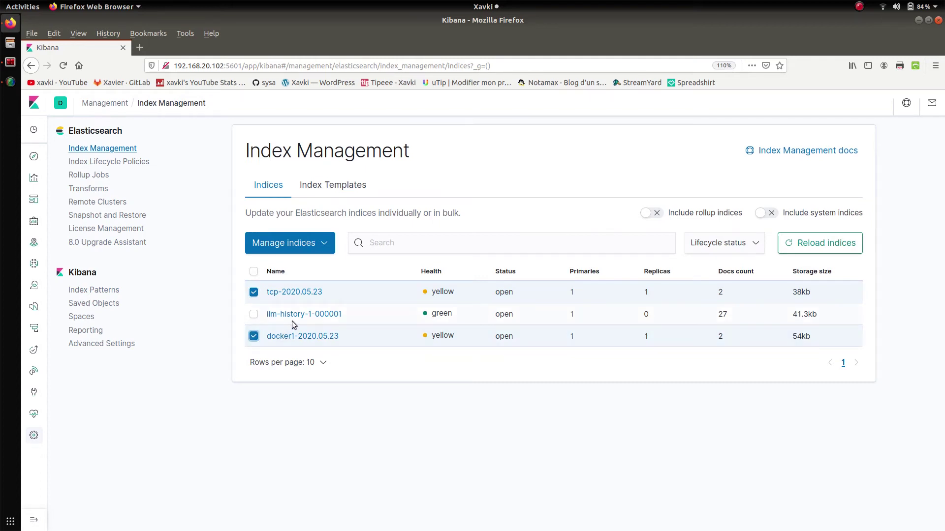
left_click(327, 251)
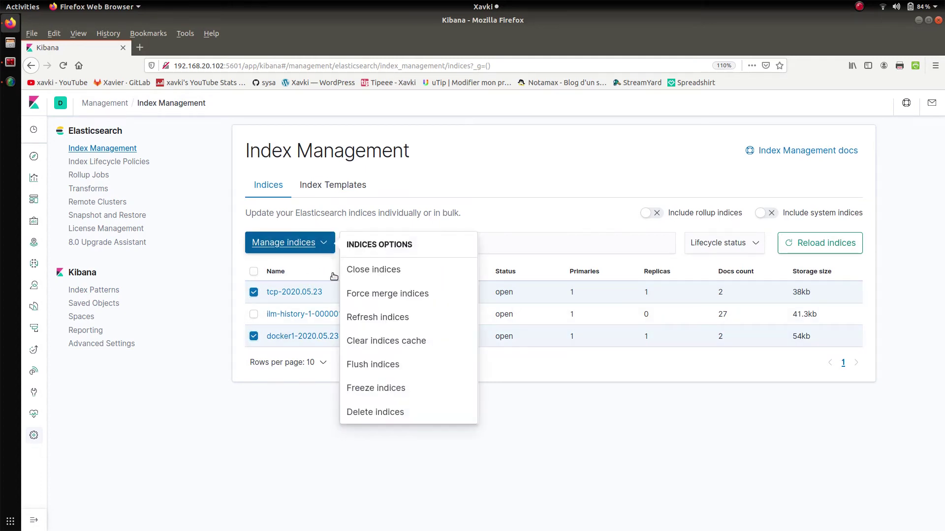
left_click(362, 412)
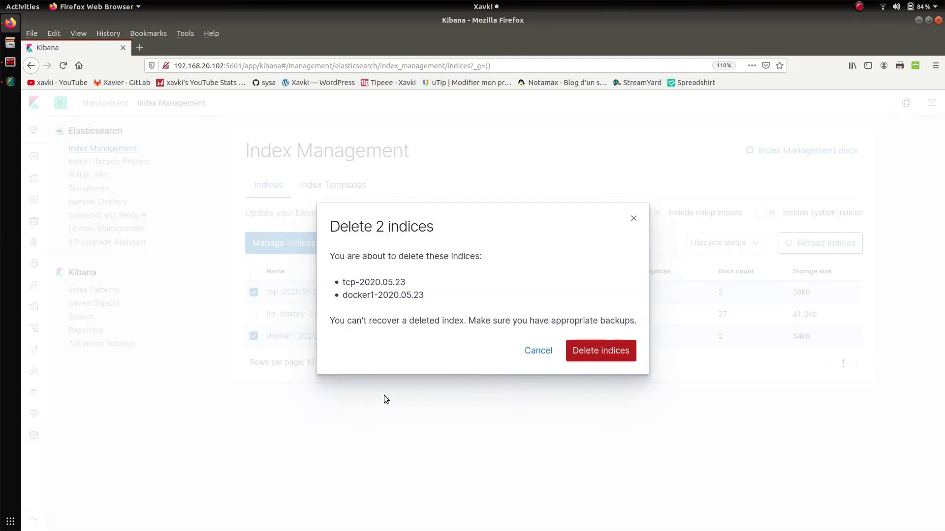
left_click(624, 352)
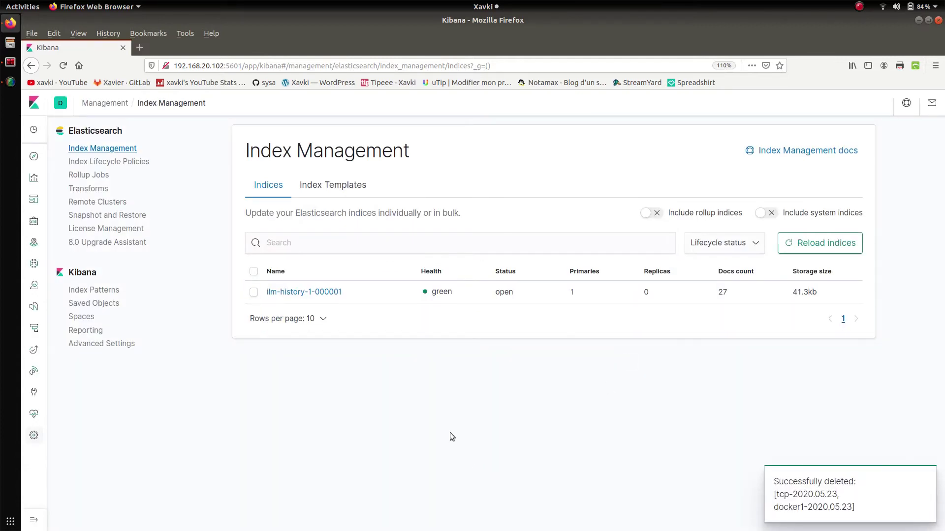
left_click(819, 244)
Step: Switch to Terminator, open filebeat.yml from the 10-logstash-filebeat-multisources folder in vim and select its whole content for copying
left_click(11, 62)
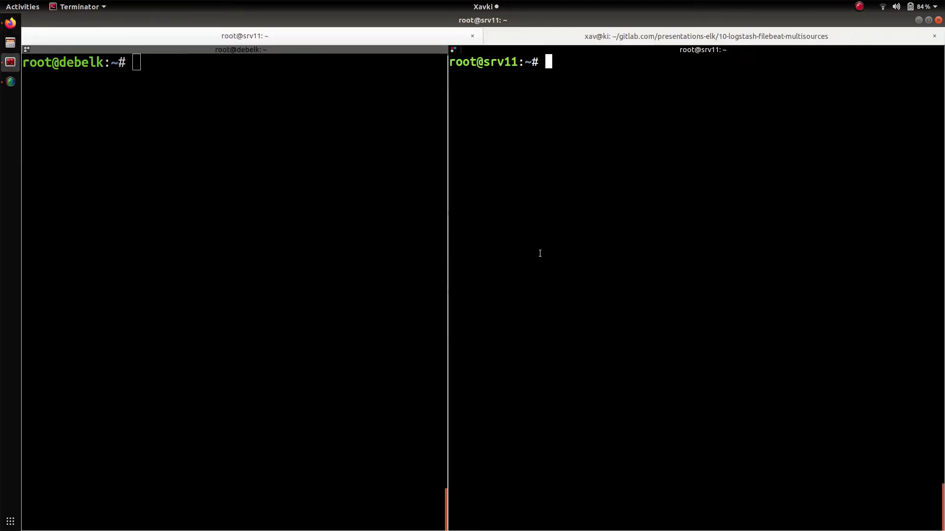
left_click(524, 36)
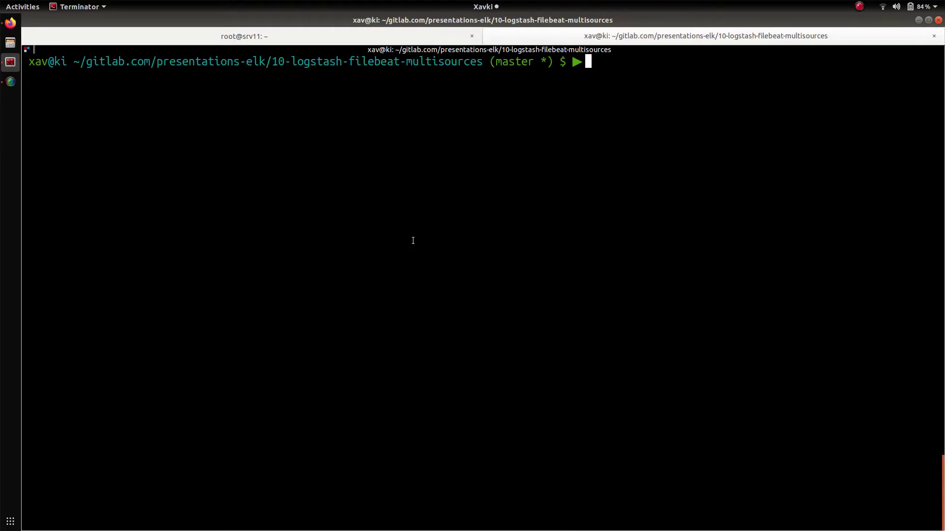
type("vm")
key("BackSpace")
key("BackSpace")
type("im")
key("Tab")
key("Tab")
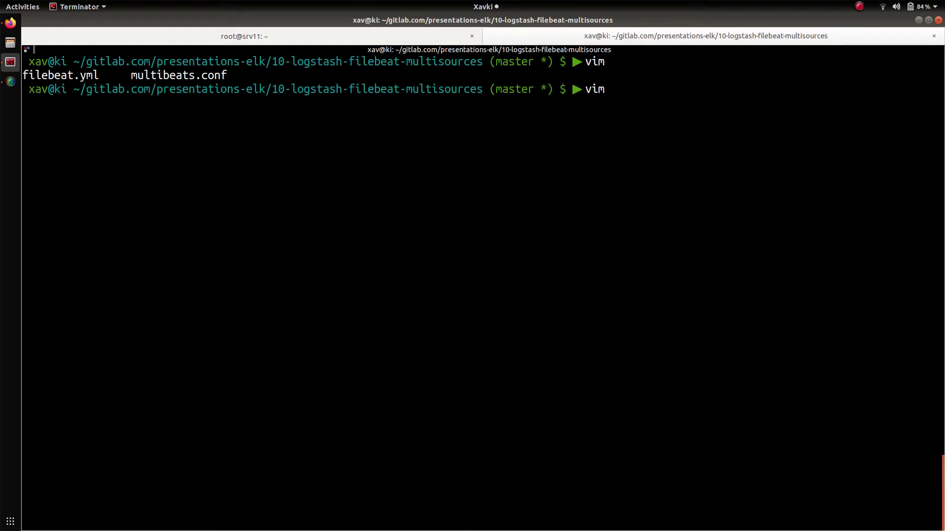
type("f")
key("Tab")
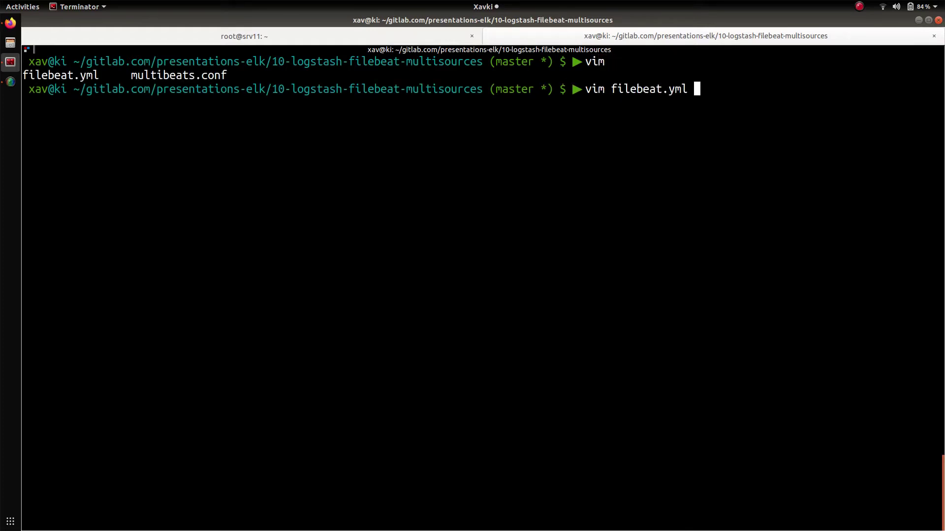
key("Return")
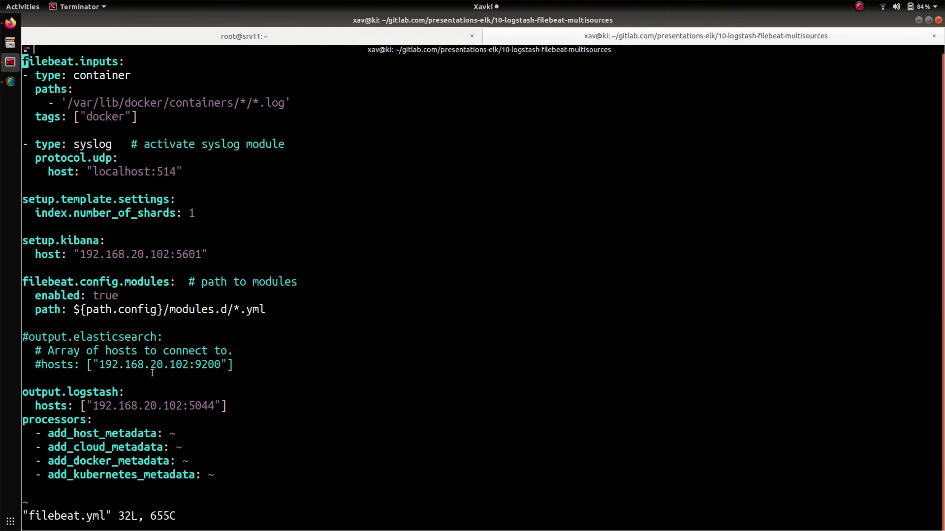
left_click_drag(236, 477, 1, 63)
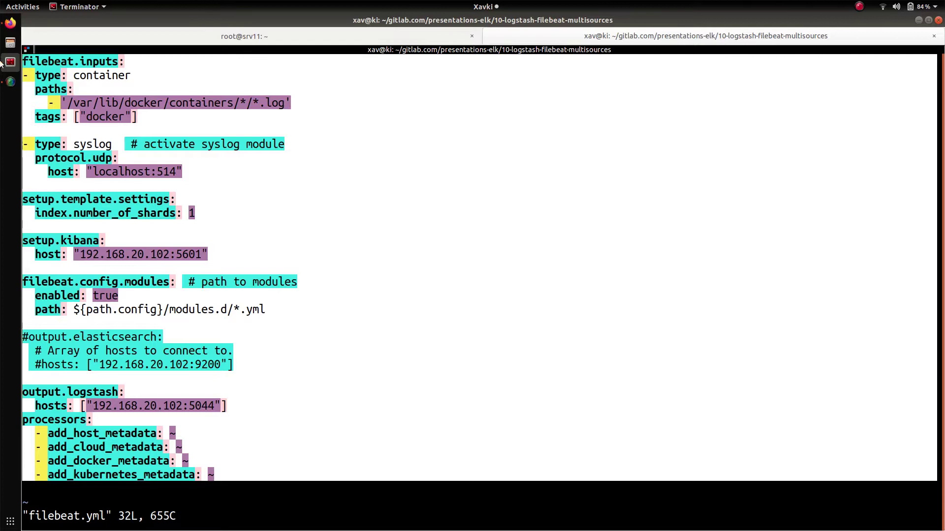
Step: In the srv11 terminal, maximized to fill the window, open /etc/filebeat/filebeat.yml in vim
left_click(192, 36)
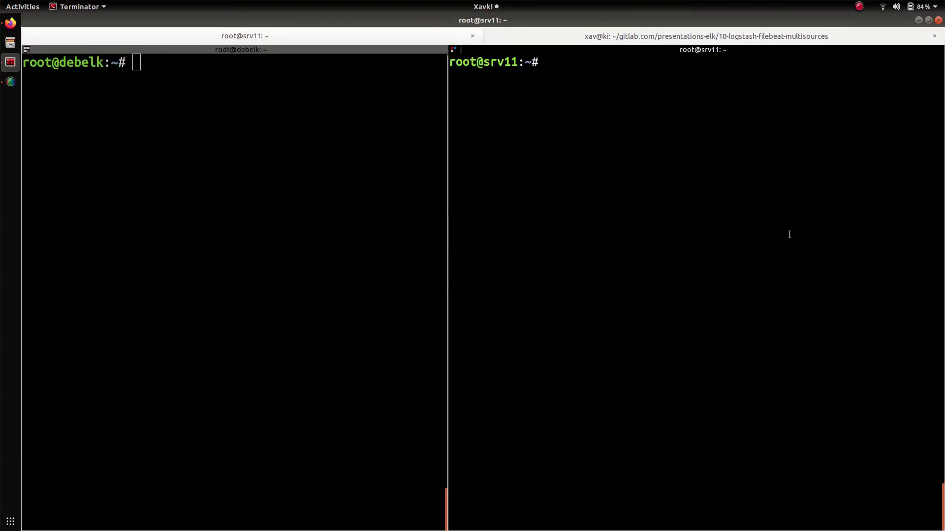
key("ctrl+shift+x")
type("vim /etc/filebeat/")
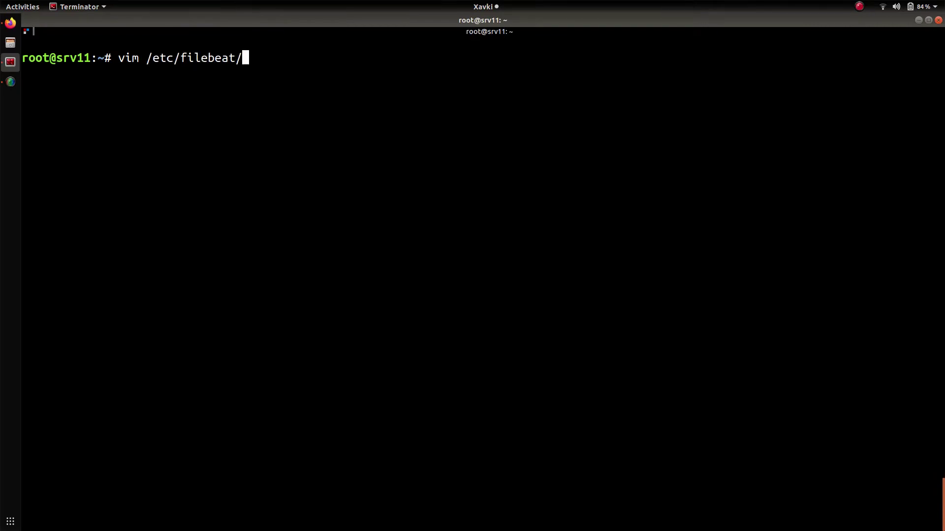
type("fi")
key("Tab")
type("y")
key("Tab")
key("Return")
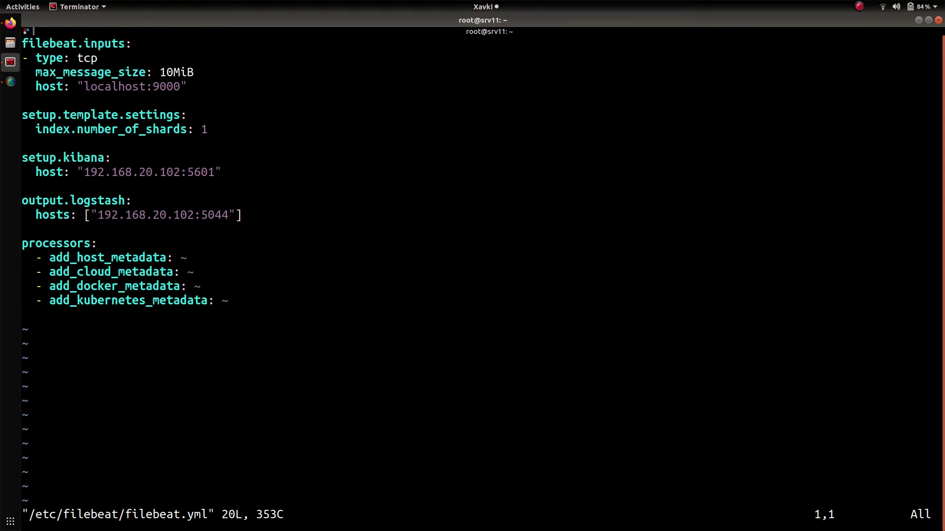
Step: Replace the entire content of srv11's filebeat.yml with the copied configuration containing the container and syslog inputs
key("d")
key("shift+g")
key("i")
type("filebeat.inputs: - type: container   paths:     - '/var/lib/docker/containers/*/*.log'   tags: [\"docker\"]  - type: syslog   # activate syslog module   protocol.udp:     host: \"localhost:514\"  setup.template.settings:   index.number_of_shards: 1  setup.kibana:   host: \"192.168.20.102:5601\"  filebeat.config.modules:  # path to modules   enabled: true   path: ${path.config}/modules.d/*.yml  #output.elasticsearch:   # Array of hosts to connect to.   #hosts: [\"192.168.20.102:9200\"]  output.logstash:   hosts: [\"192.168.20.102:5044\"] processors:   - add_host_metadata: ~   - add_cloud_metadata: ~   - add_docker_metadata: ~   - add_kubernetes_metadata: ~")
key("Up")
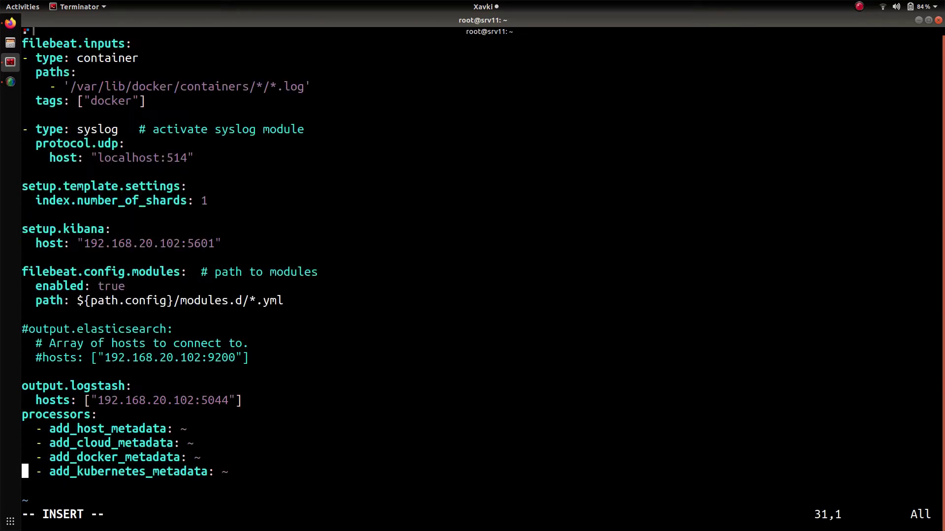
Step: Examine the Filebeat inputs: the container input's log path and docker tag, and the syslog input's UDP protocol and host
left_click_drag(227, 163, 1, 40)
key("Down")
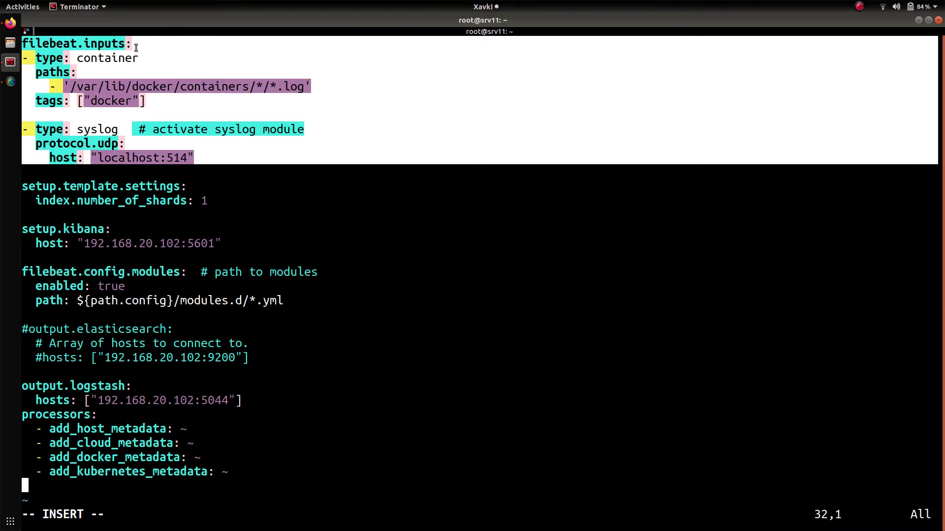
double_click(101, 58)
left_click_drag(148, 101, 108, 61)
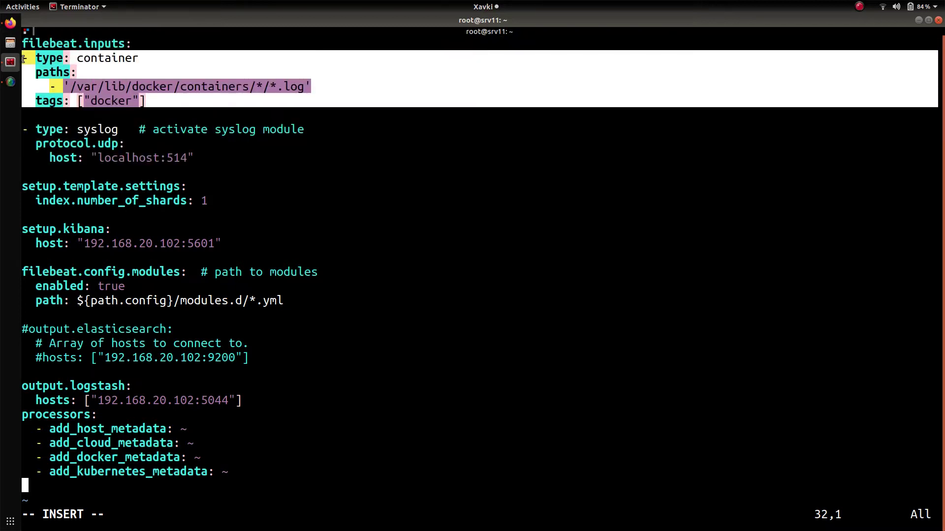
double_click(105, 60)
left_click_drag(160, 107, 27, 98)
double_click(109, 103)
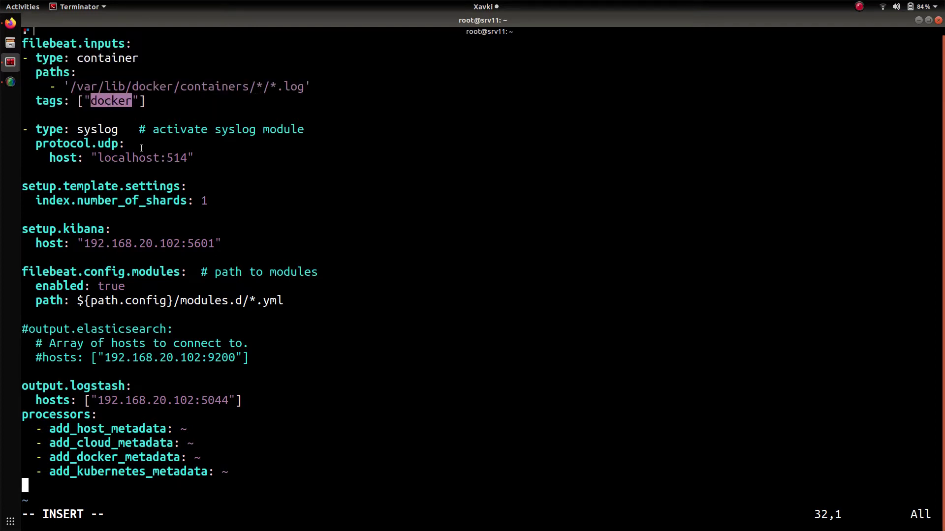
left_click_drag(208, 157, 23, 133)
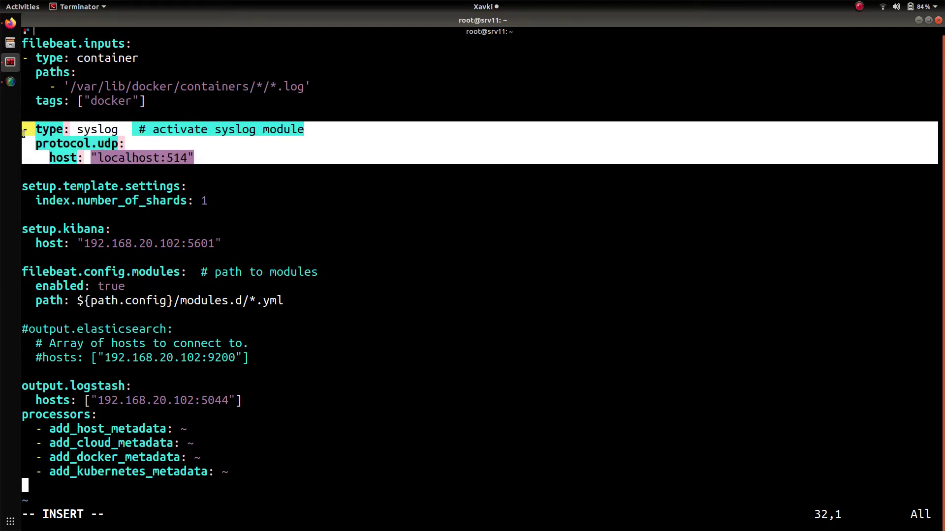
double_click(102, 141)
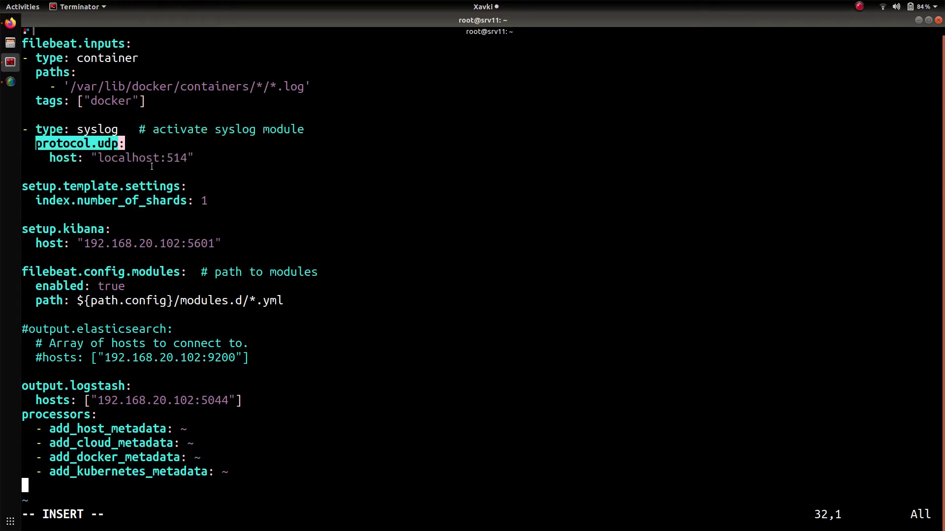
Step: Save the modified Filebeat configuration and quit vim
key("Escape")
type(":wq")
key("Return")
Step: Open /etc/rsyslog.conf in vim on srv11
type("vim /etc/filebeat/filebeat.yml")
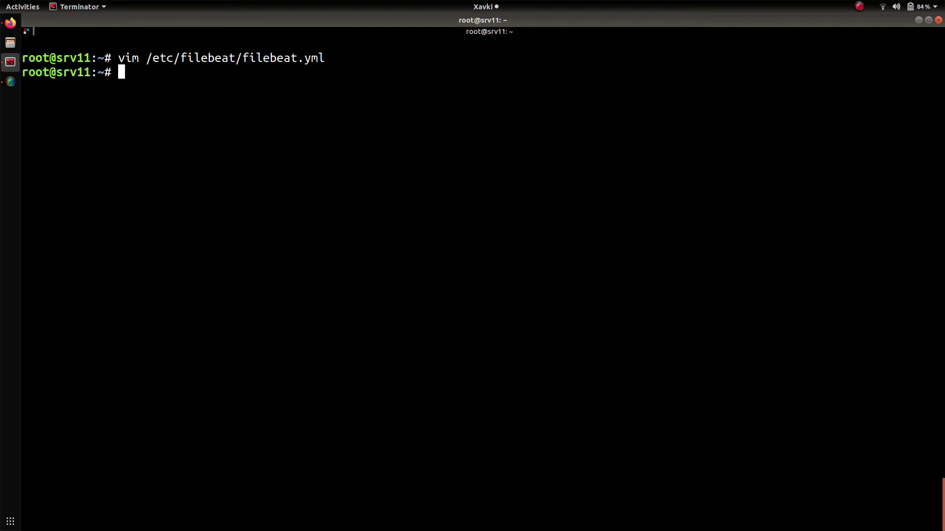
type("rsyslog.")
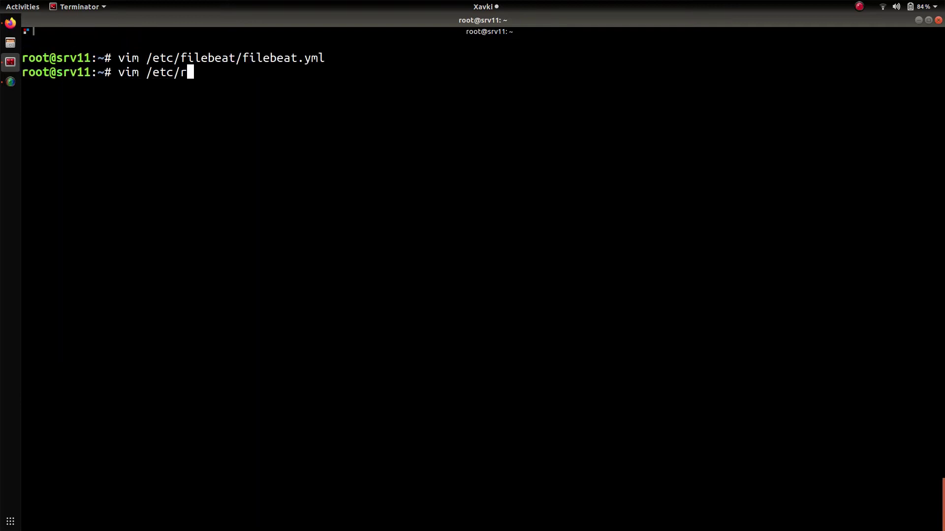
key("Tab")
key("Tab")
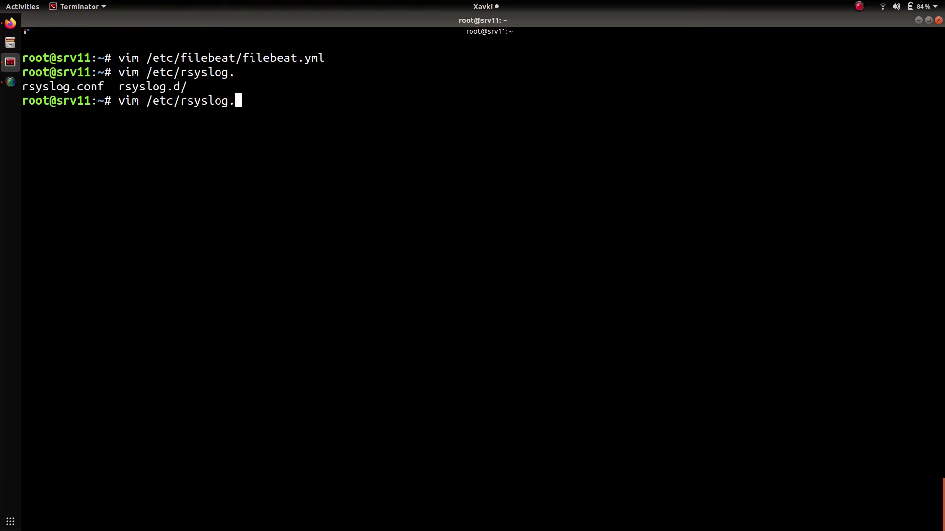
type("c")
key("Tab")
key("Return")
Step: Examine the imudp module and port lines for UDP syslog reception, and quit rsyslog.conf without saving
key("Down")
key("Down")
key("Down")
key("Down")
key("Down")
key("Down")
key("Down")
key("Down")
key("Down")
key("Down")
key("Down")
key("Down")
key("Down")
key("Down")
key("Down")
key("Down")
key("Down")
key("Down")
key("Down")
key("Down")
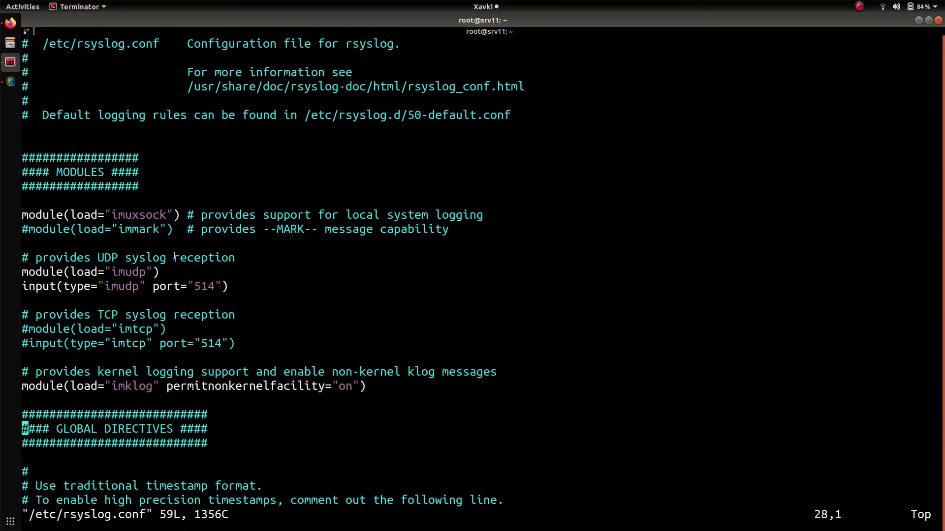
left_click_drag(239, 286, 22, 273)
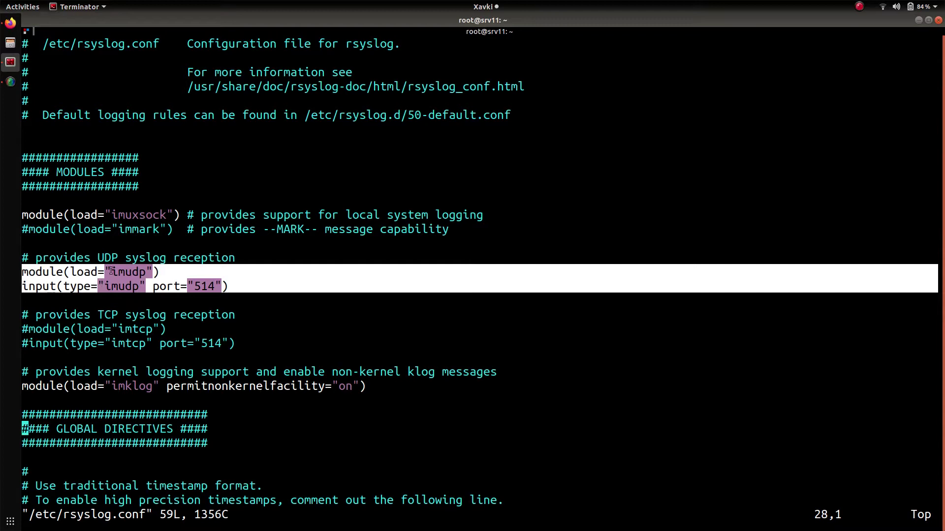
left_click_drag(123, 272, 190, 286)
left_click_drag(935, 286, 23, 269)
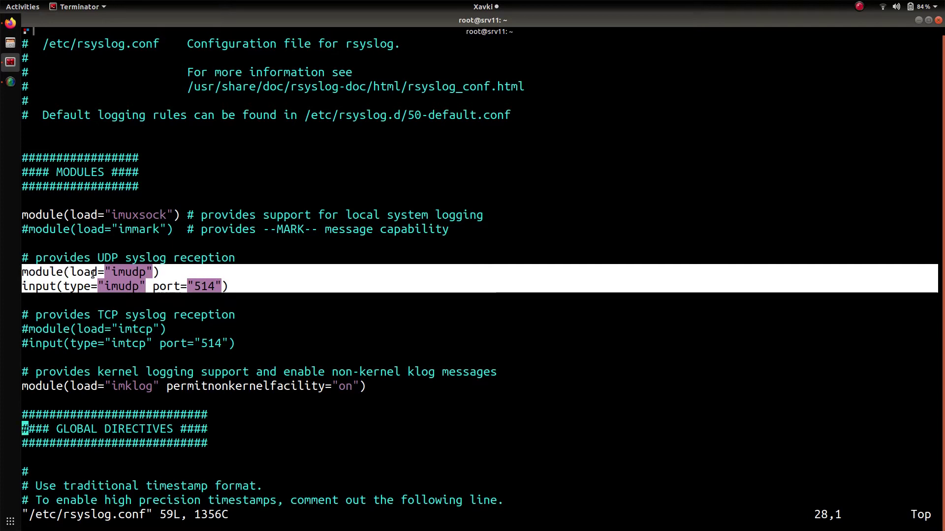
type(":q")
key("Return")
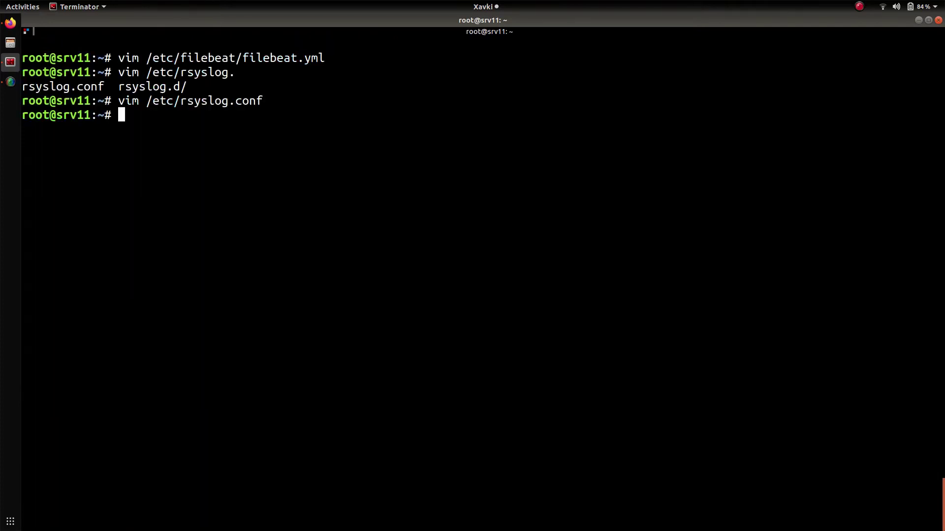
Step: Restart the rsyslog service on srv11 with systemctl and clear the terminal
type("systemctl")
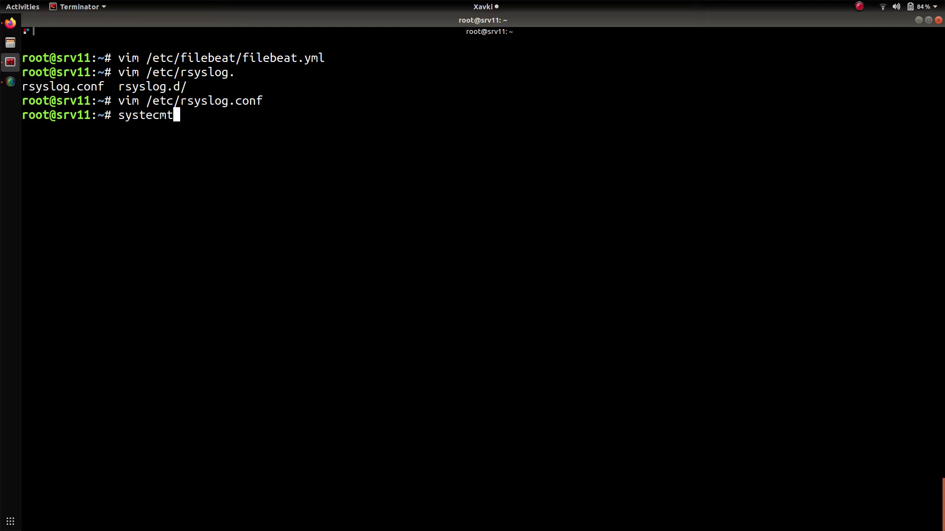
key("BackSpace")
key("BackSpace")
key("BackSpace")
key("BackSpace")
type("mctl restart rsyslog")
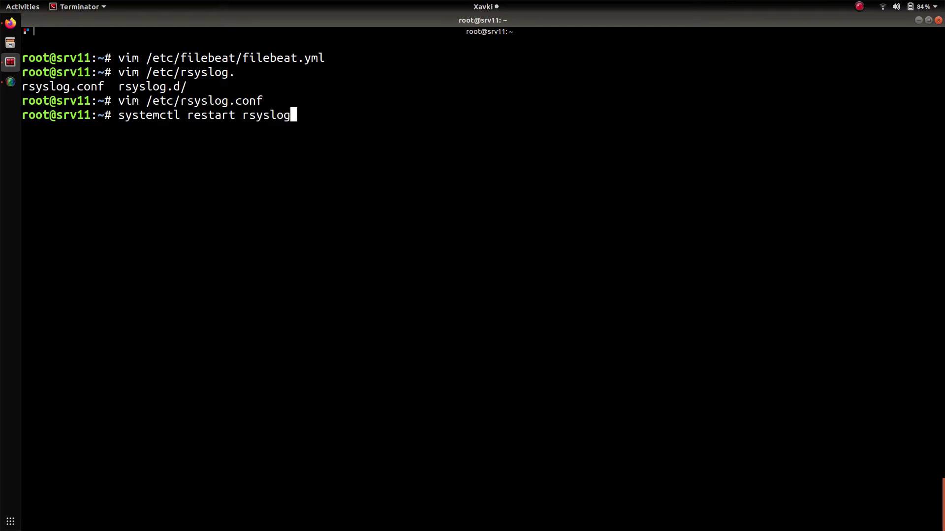
key("Return")
key("ctrl+l")
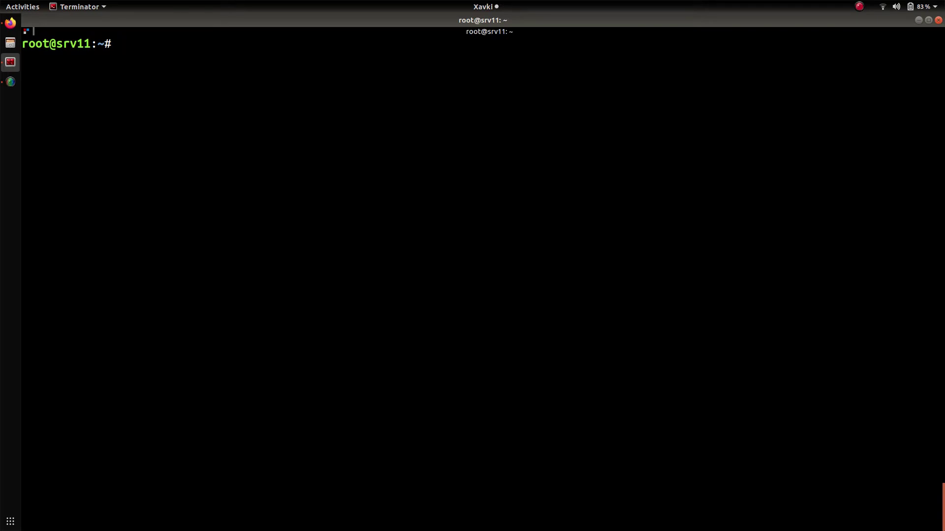
type("vim")
key("BackSpace")
key("BackSpace")
key("BackSpace")
type("vim /etc/fil")
key("Tab")
type("fil")
key("Tab")
key("Return")
type(":q")
key("Return")
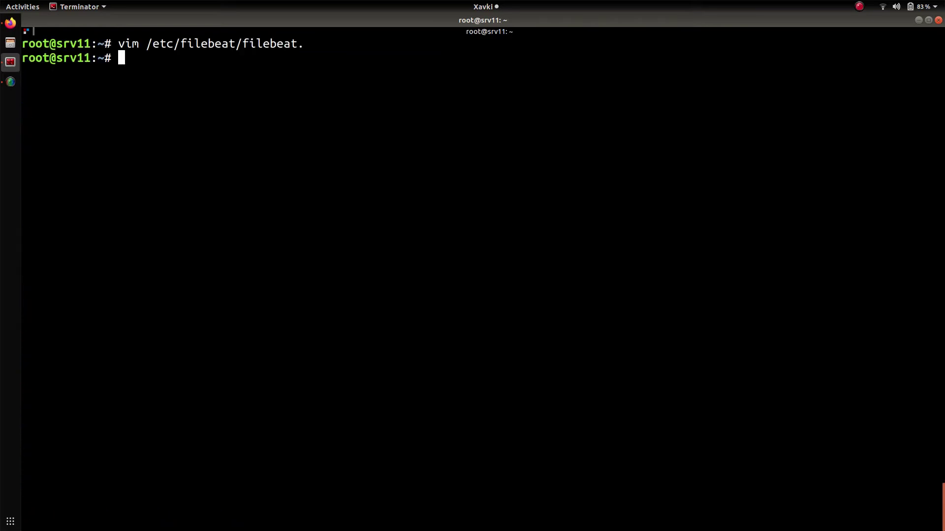
Step: Open /etc/filebeat/filebeat.yml in vim, examine the syslog input block, and quit the file
key("Up")
type("yml")
key("Return")
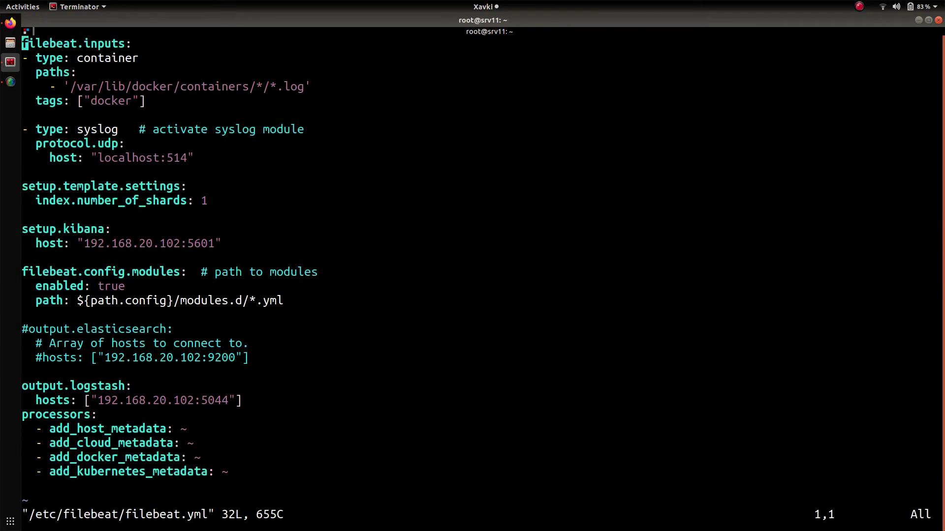
left_click_drag(207, 159, 2, 131)
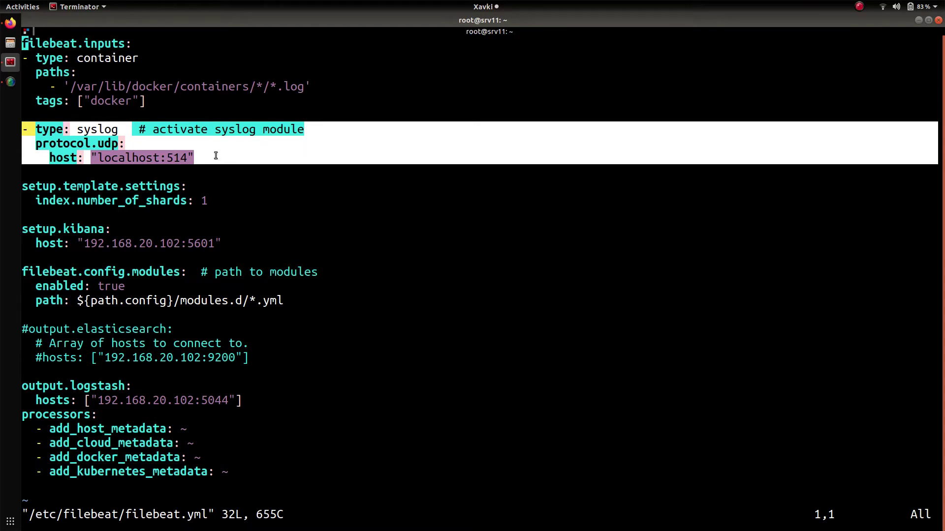
double_click(221, 130)
left_click(217, 119)
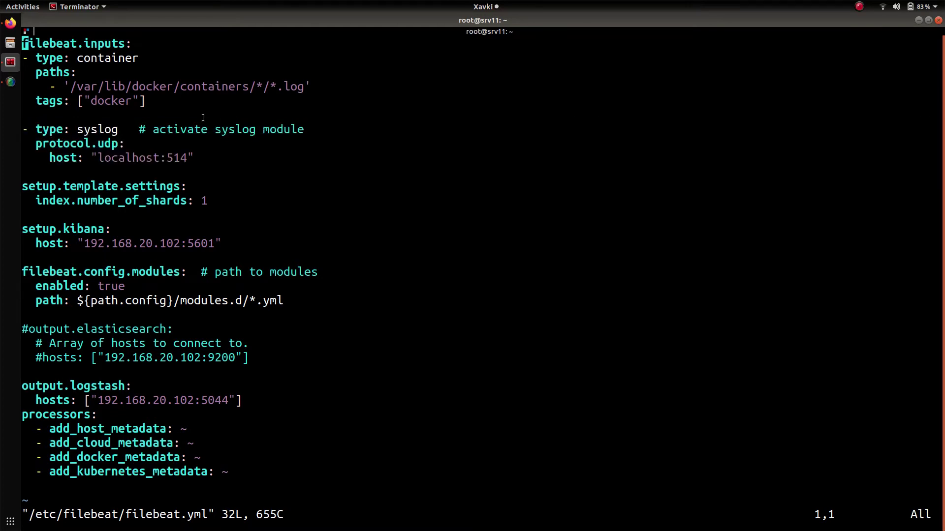
key("Return")
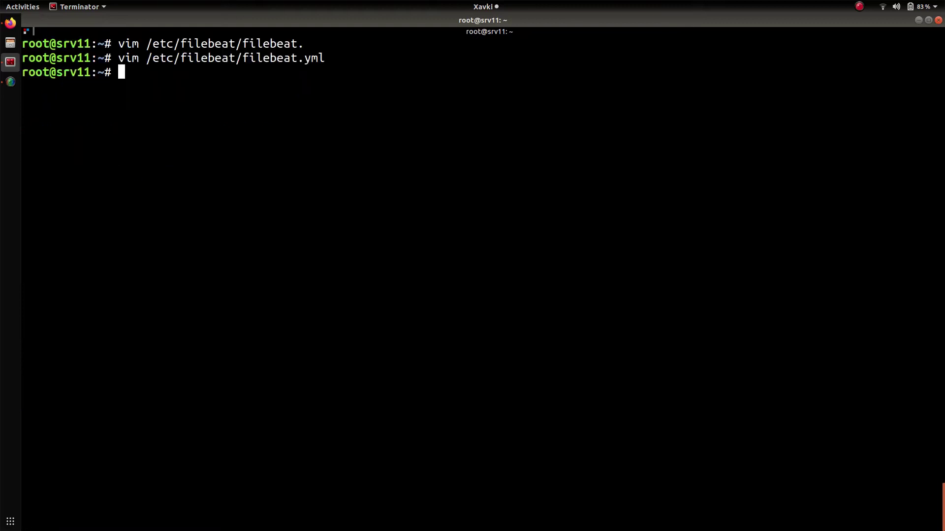
Step: Try to enable a Filebeat module named syslog
type("filebea")
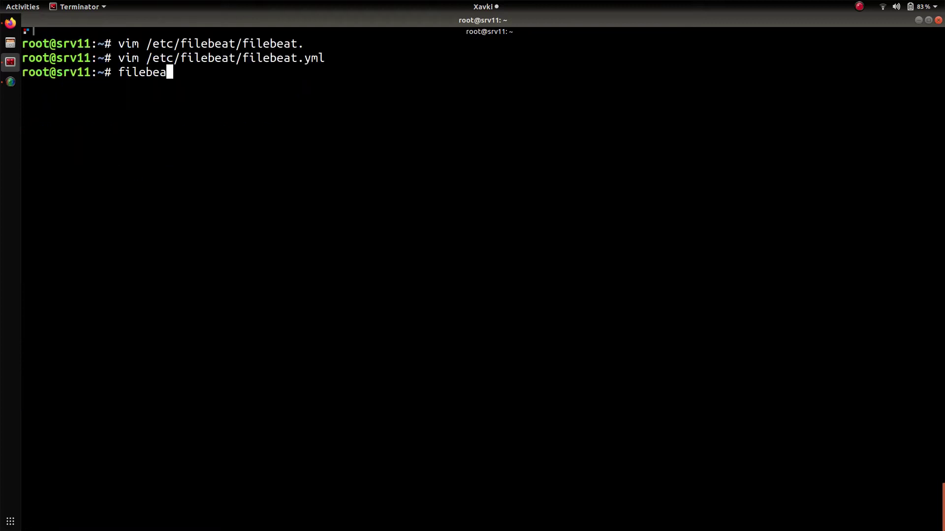
type("t modules en")
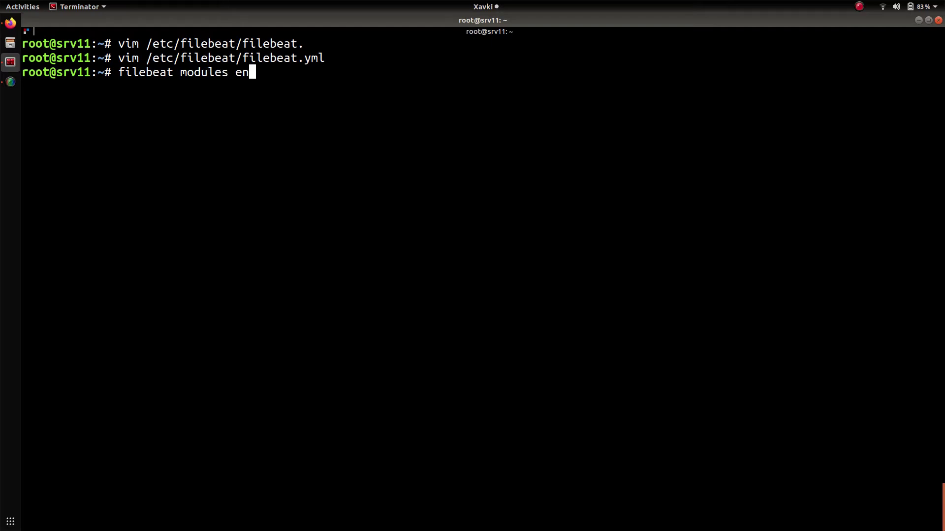
type("able syslog")
key("Return")
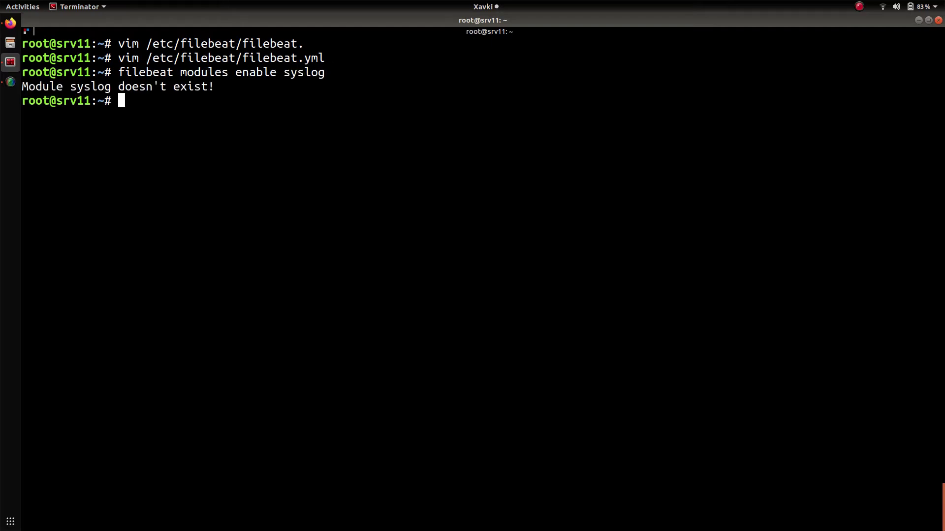
Step: Run the Filebeat module enable command for the system module instead, and clear the terminal
key("Up")
key("Left")
key("Left")
key("Left")
key("Left")
key("Left")
key("Left")
key("Left")
key("Left")
key("Left")
key("Left")
key("Right")
key("Right")
key("Right")
key("Right")
key("Right")
key("Right")
key("Right")
key("Right")
key("Right")
key("Right")
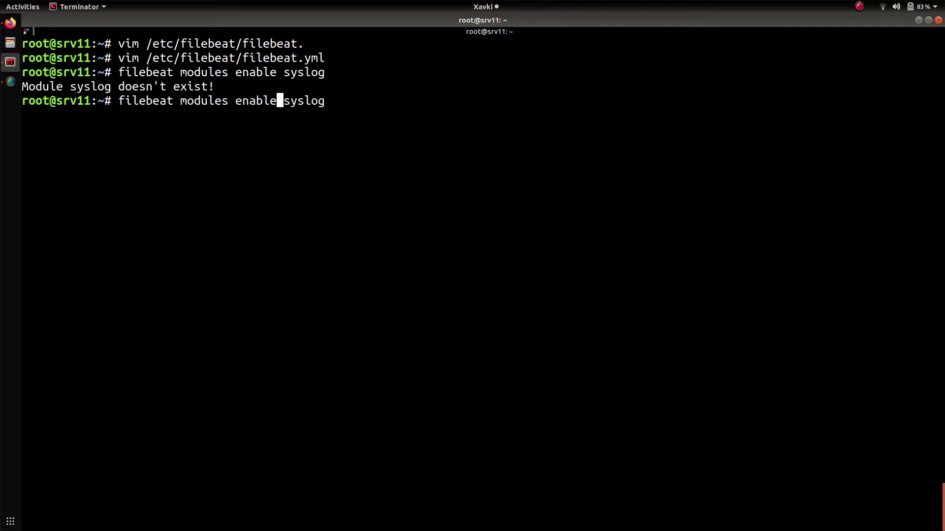
key("BackSpace")
key("BackSpace")
key("BackSpace")
key("BackSpace")
key("BackSpace")
key("BackSpace")
type("sy")
key("BackSpace")
type("ystem")
key("Return")
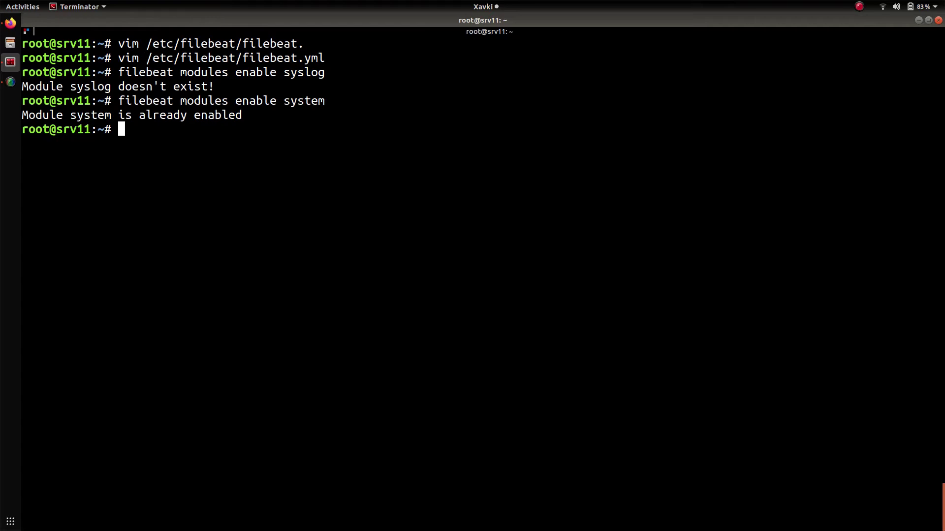
key("ctrl+l")
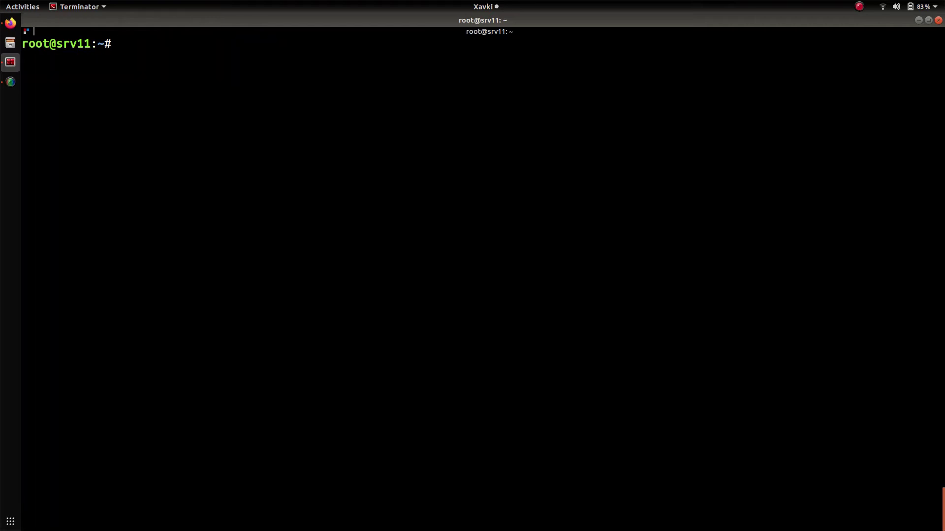
Step: Reopen /etc/filebeat/filebeat.yml in vim and review the container and syslog inputs
key("Up")
key("Up")
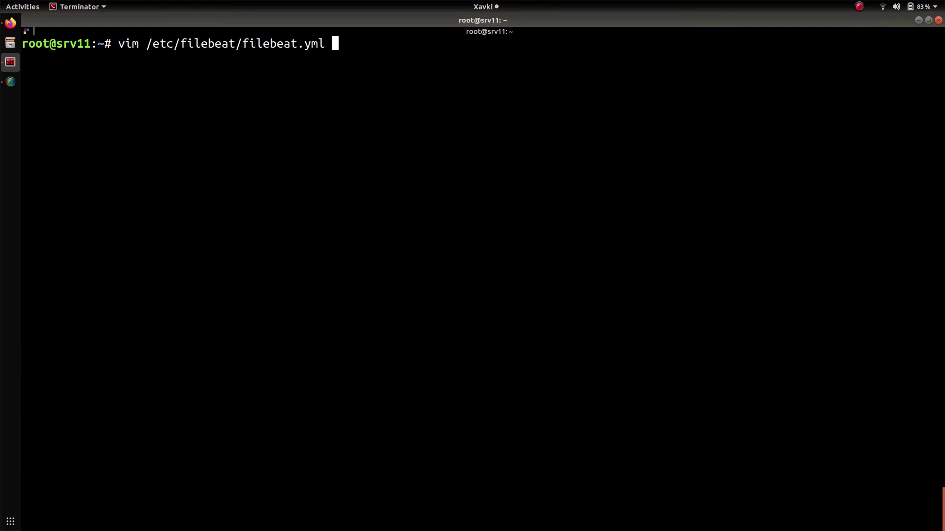
key("Return")
left_click_drag(212, 153, 36, 58)
key("Down")
key("Down")
key("Down")
key("Down")
key("Down")
key("Down")
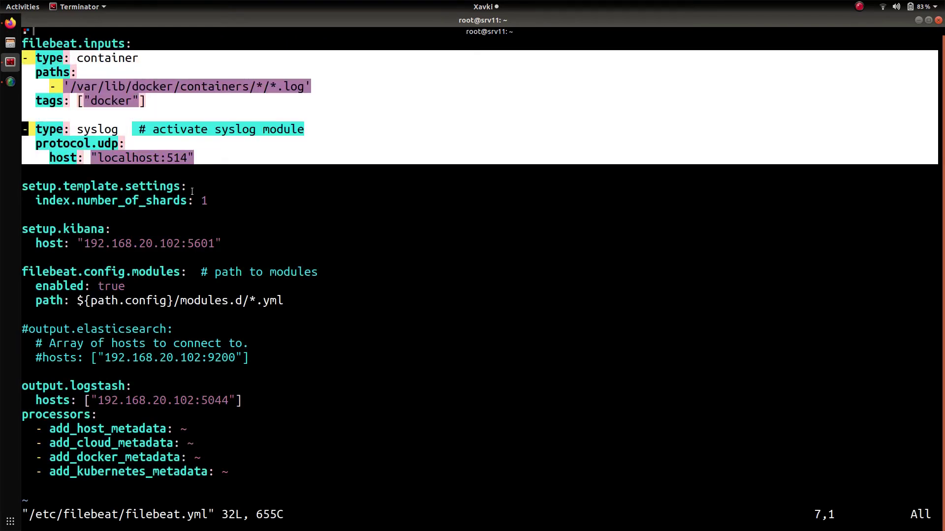
Step: Examine the setup.kibana host and the enabled and path settings under filebeat.config.modules
left_click(184, 241)
key("Down")
key("Down")
key("Down")
key("Down")
key("Down")
key("Down")
key("Down")
key("Down")
key("Down")
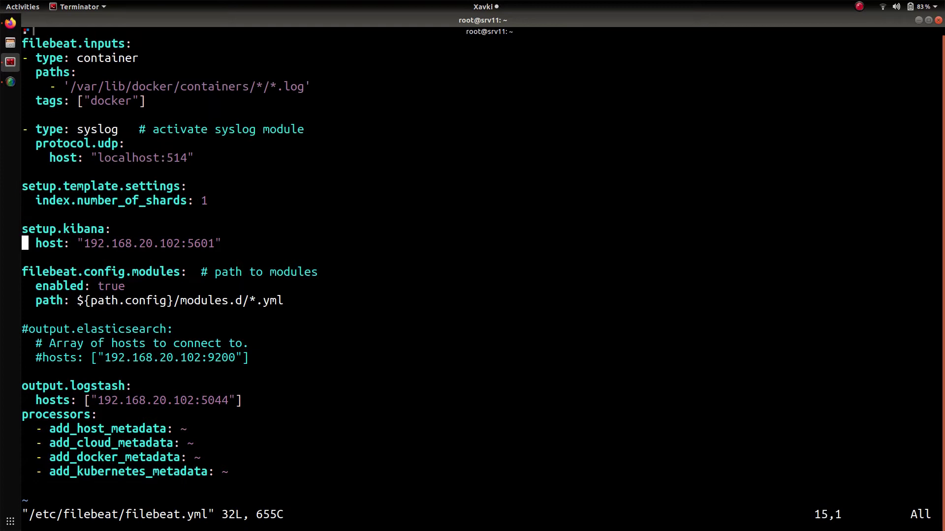
left_click_drag(188, 243, 167, 243)
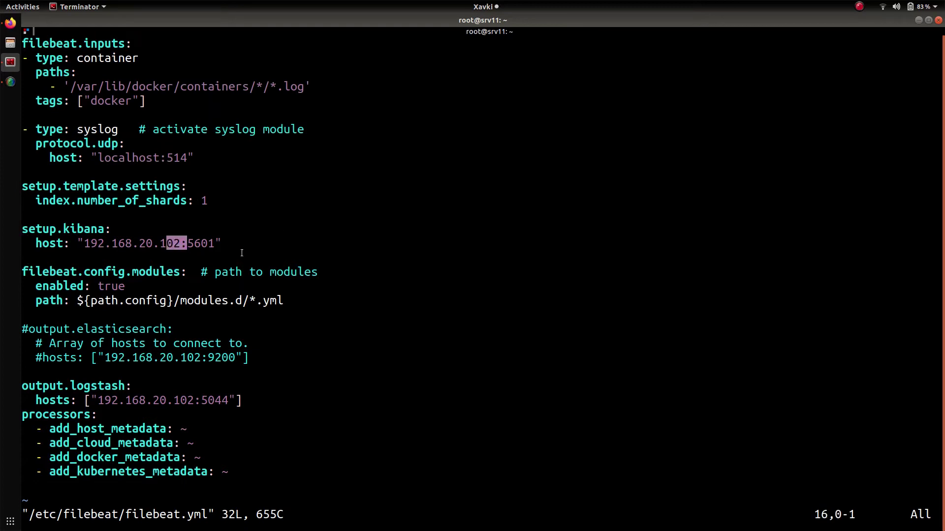
left_click_drag(317, 310, 1, 275)
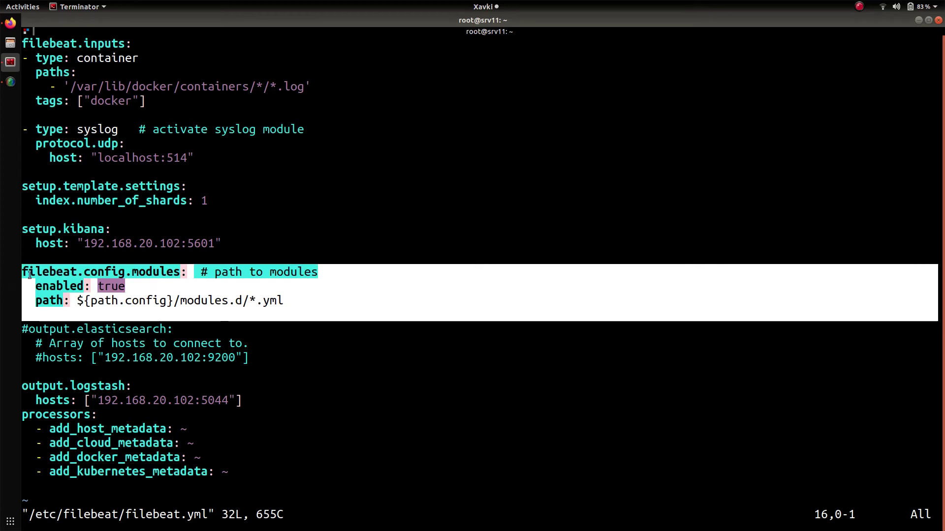
left_click_drag(300, 300, 22, 268)
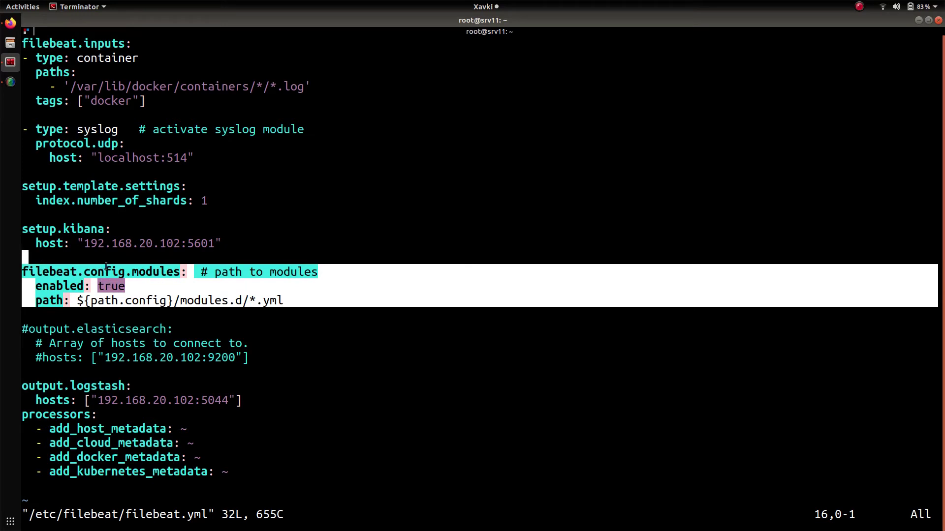
double_click(104, 288)
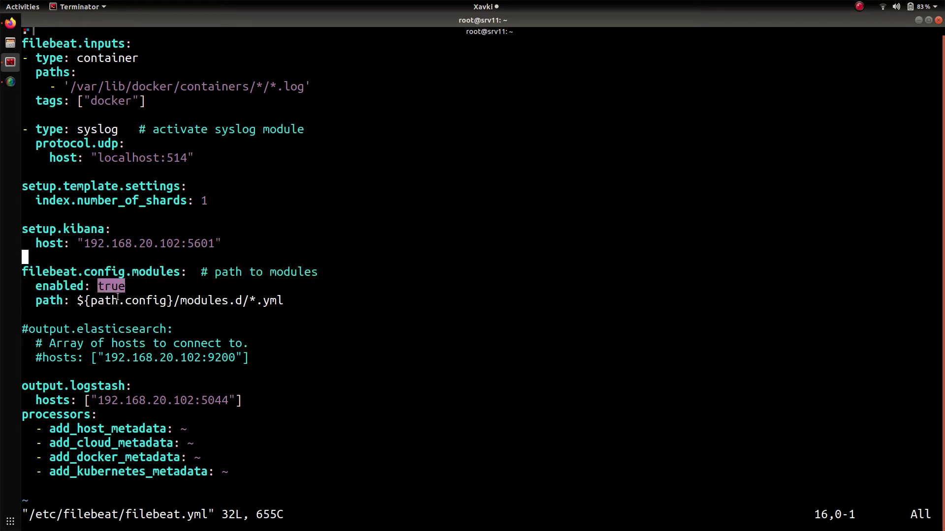
triple_click(150, 300)
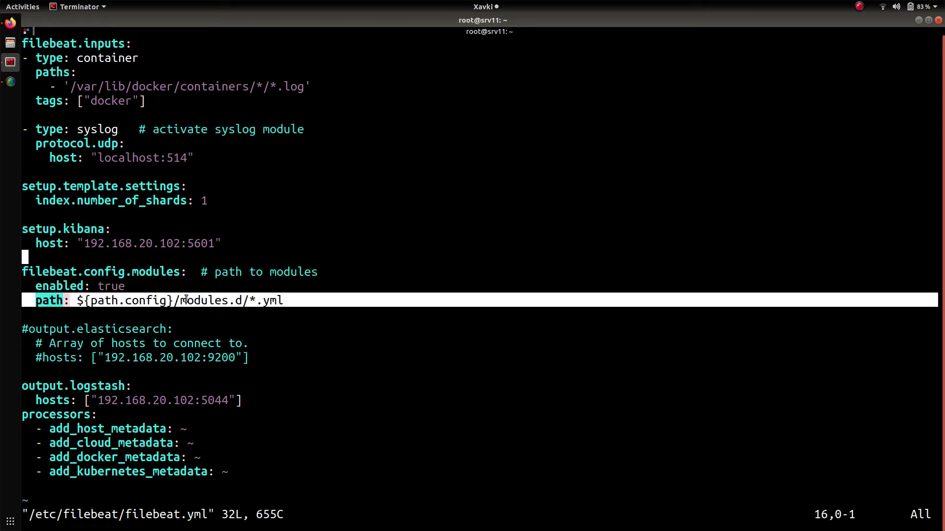
Step: Delete the commented-out output.elasticsearch block, including its hosts lines, from filebeat.yml
key("Down")
key("Down")
key("Down")
key("Down")
key("Down")
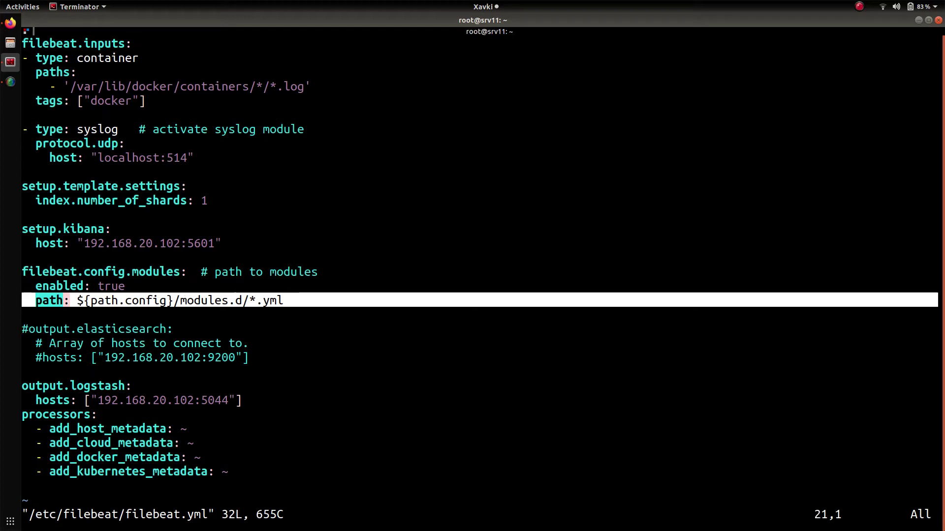
key("d")
key("d")
key("d")
key("d")
key("d")
key("d")
key("d")
key("d")
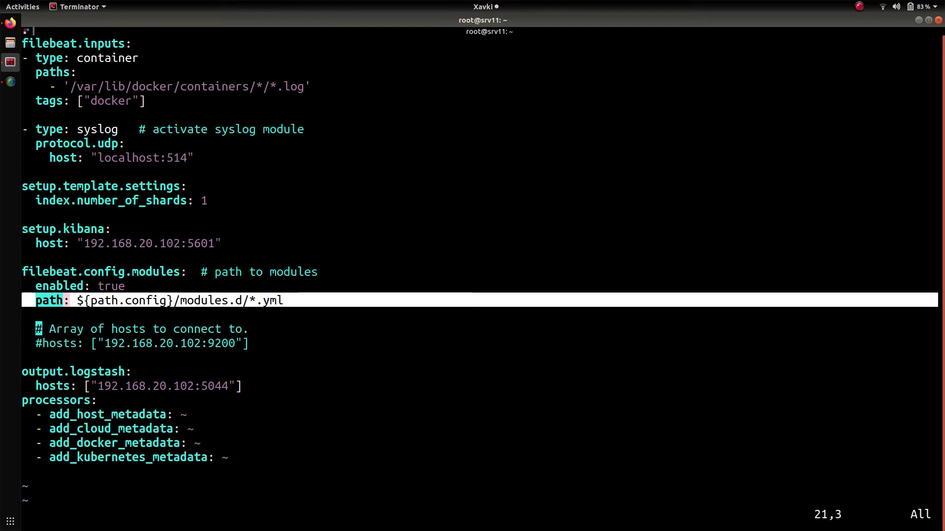
Step: Insert a blank line above the processors section, then save filebeat.yml and quit vim
key("Down")
key("Down")
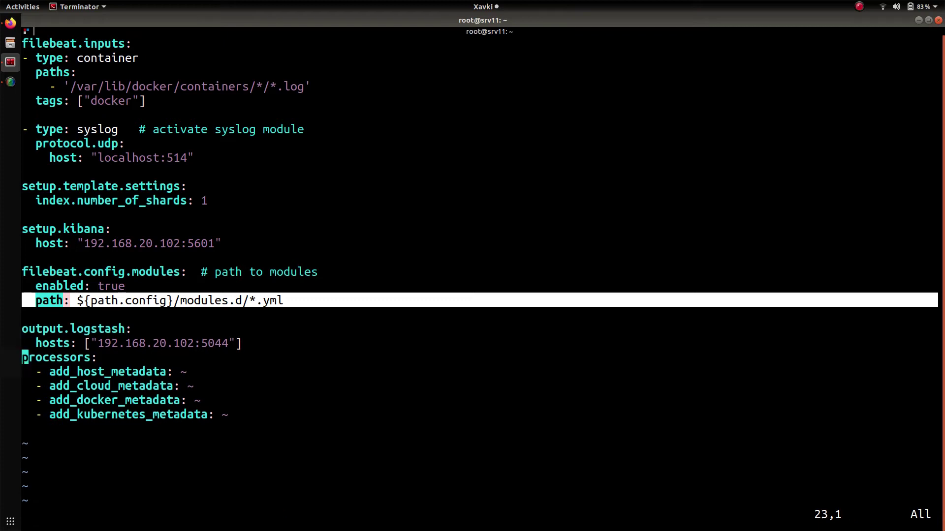
key("i")
key("Return")
key("Escape")
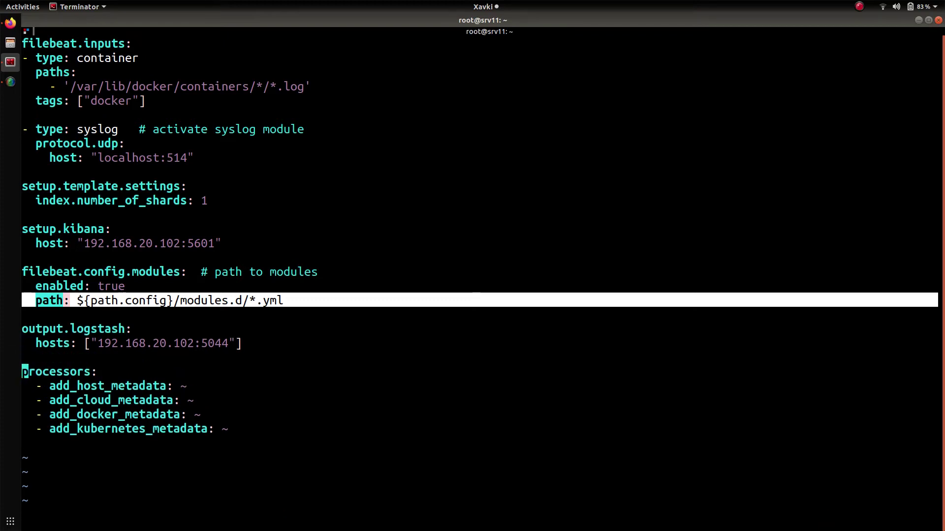
type(":wq")
key("Return")
Step: Switch to the local 10-logstash-filebeat-multisources terminal session, and save and quit the filebeat.yml open there
key("ctrl+shift+x")
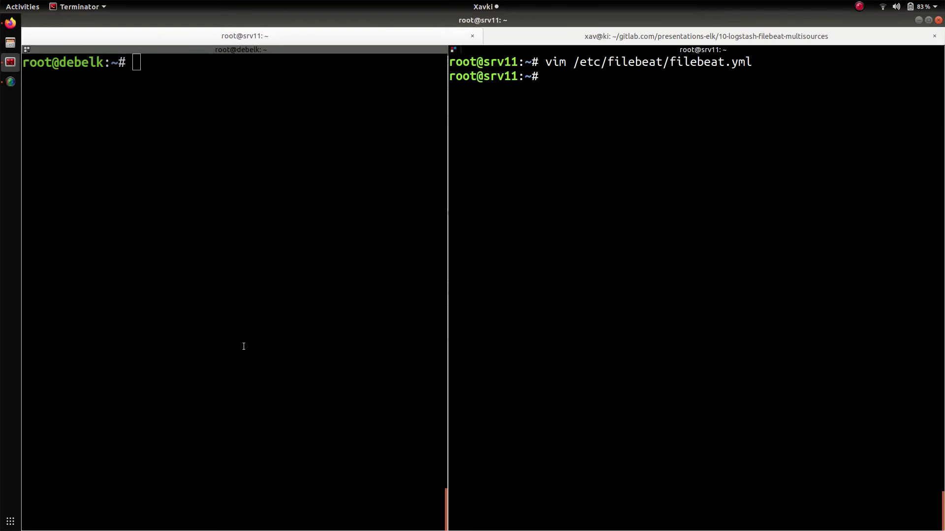
left_click(243, 347)
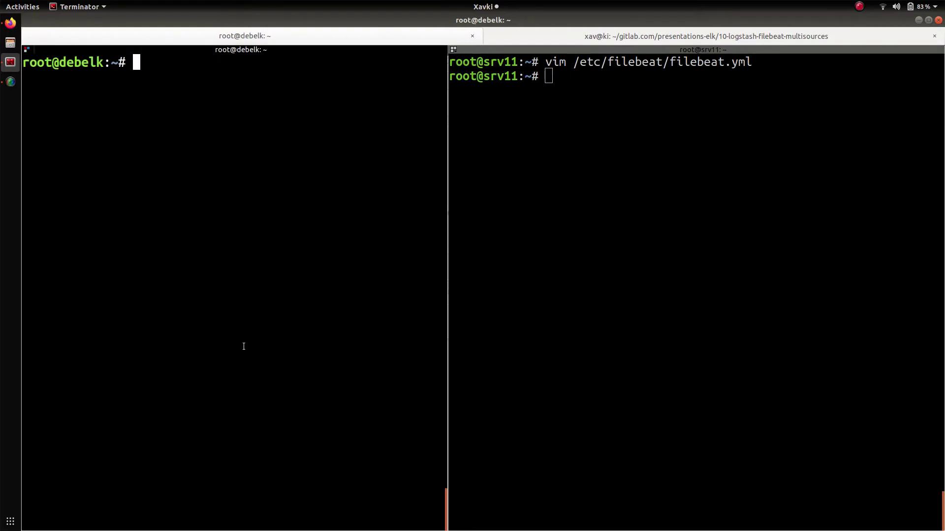
left_click(557, 32)
type(":q")
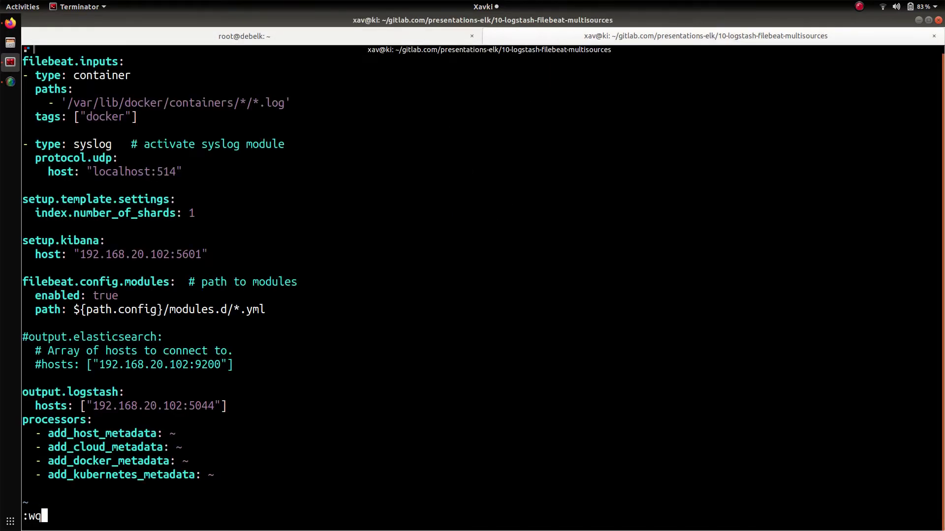
key("Return")
Step: Open multibeats.conf in vim from the 10-logstash-filebeat-multisources folder
type("v")
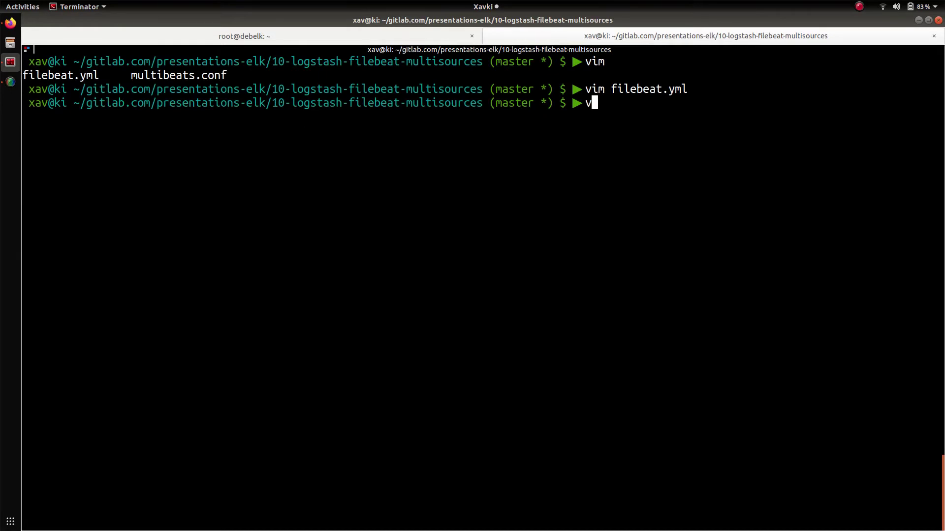
type("im m")
type("u")
key("Tab")
key("Return")
Step: Examine the syslog and container filters and the tag-based Elasticsearch outputs at a smaller text size, and quit multibeats.conf
key("j")
key("j")
key("j")
key("j")
key("j")
key("j")
key("j")
key("j")
key("j")
key("j")
key("j")
key("j")
key("j")
key("j")
key("j")
key("j")
key("j")
key("j")
key("j")
key("j")
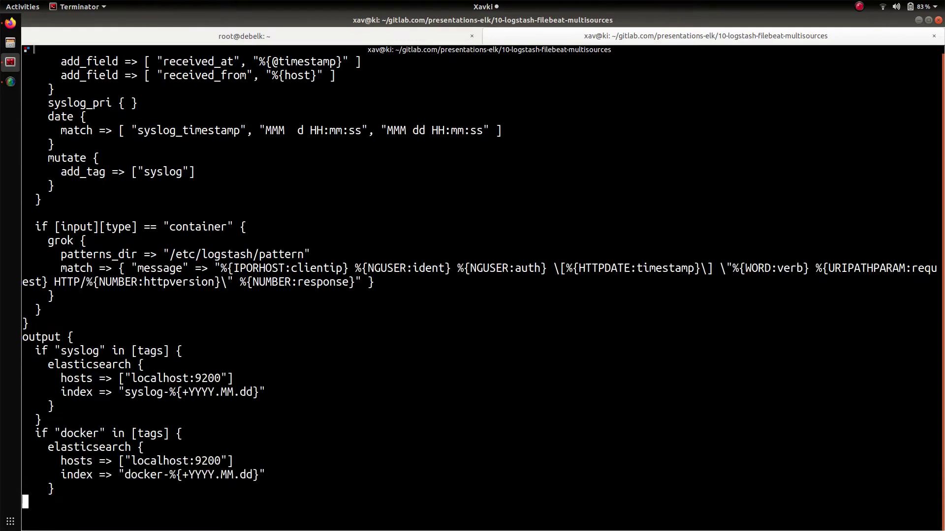
key("ctrl+minus")
key("ctrl+minus")
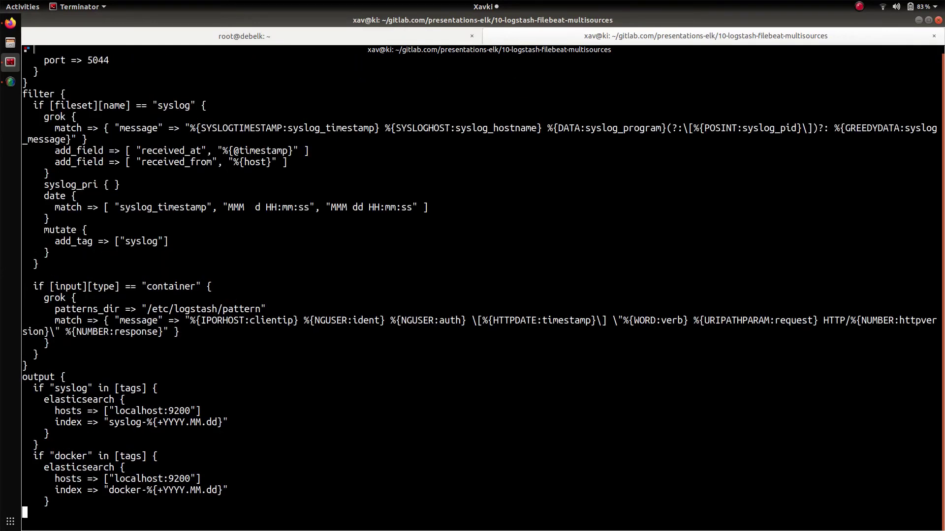
key("j")
key("j")
key("j")
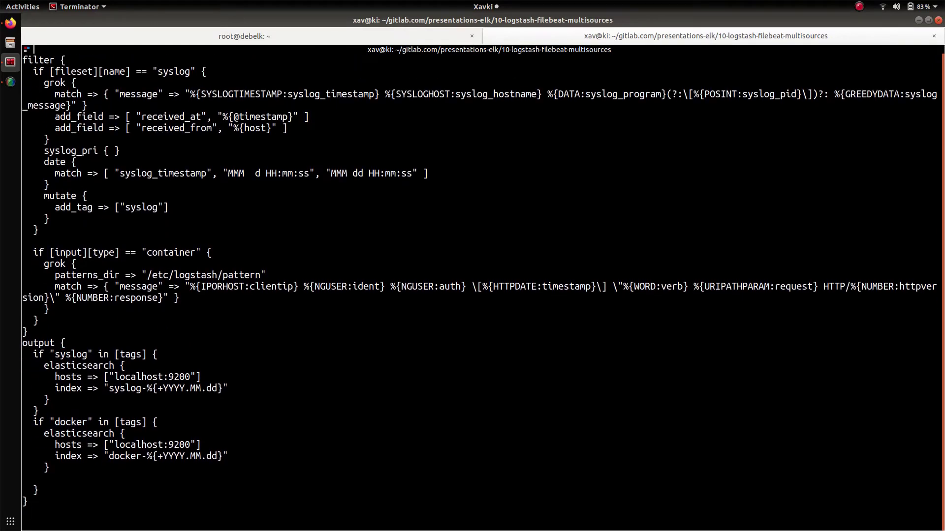
type(":q")
key("Return")
Step: Print the contents of multibeats.conf in the terminal with cat
type("cat m")
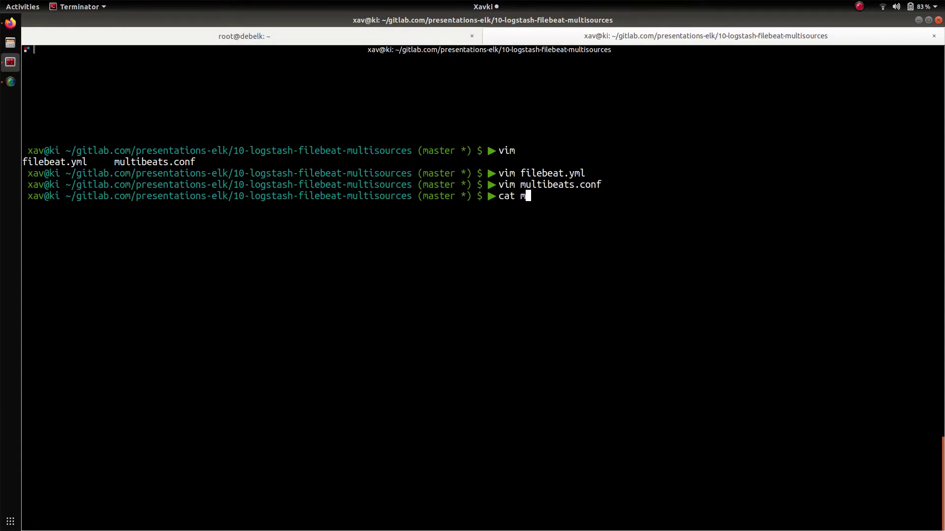
key("Tab")
key("Return")
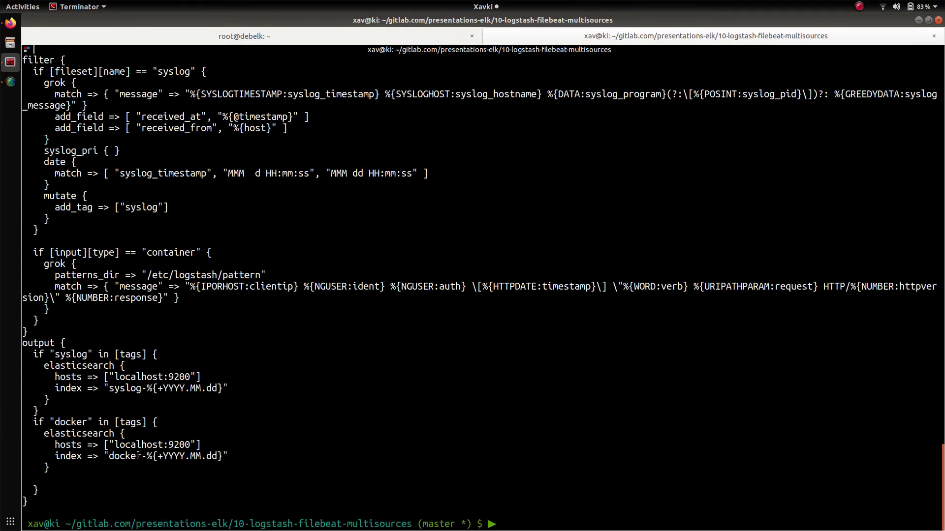
Step: Copy the full printed multibeats.conf configuration, and switch to the root@debelk terminal with its pane maximized
left_click_drag(55, 496, 19, 320)
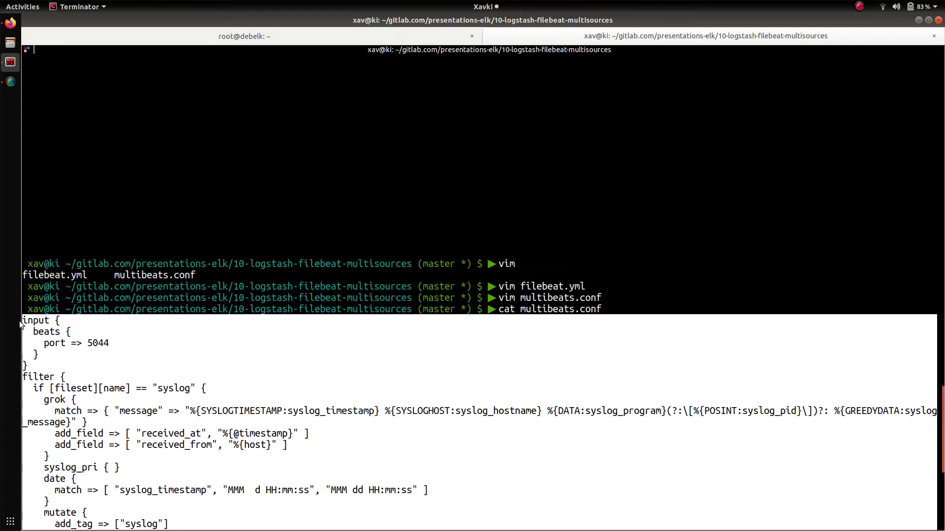
left_click(151, 35)
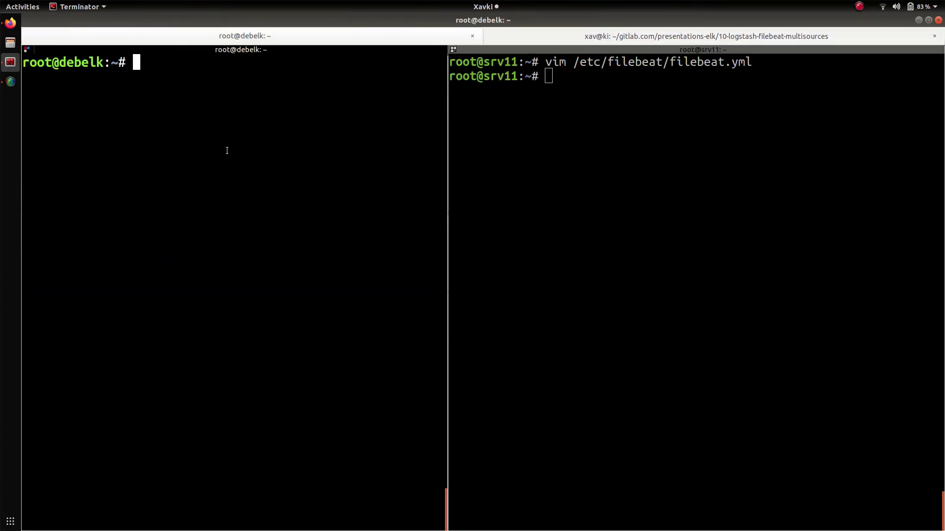
key("ctrl+shift+x")
Step: Open /etc/logstash/conf.d/nginx.conf in vim on debelk
type("vim /etc/")
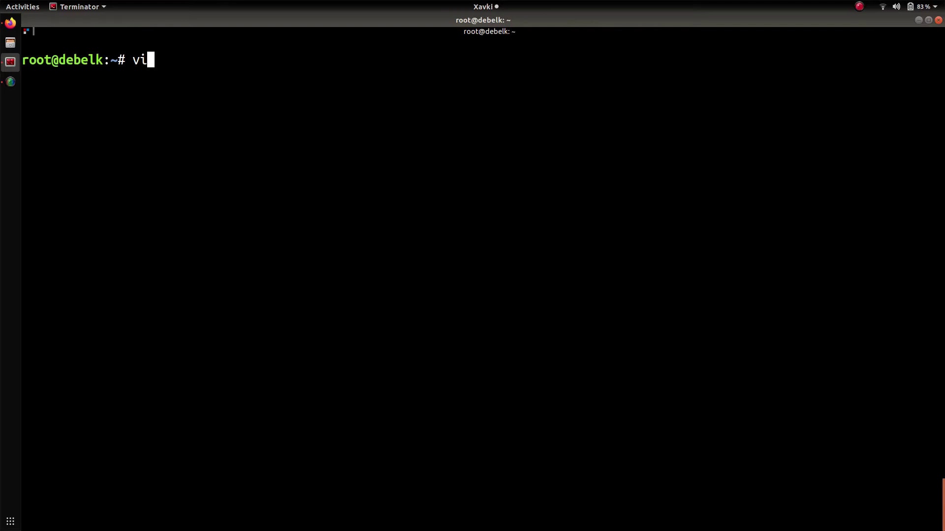
type("logstash/")
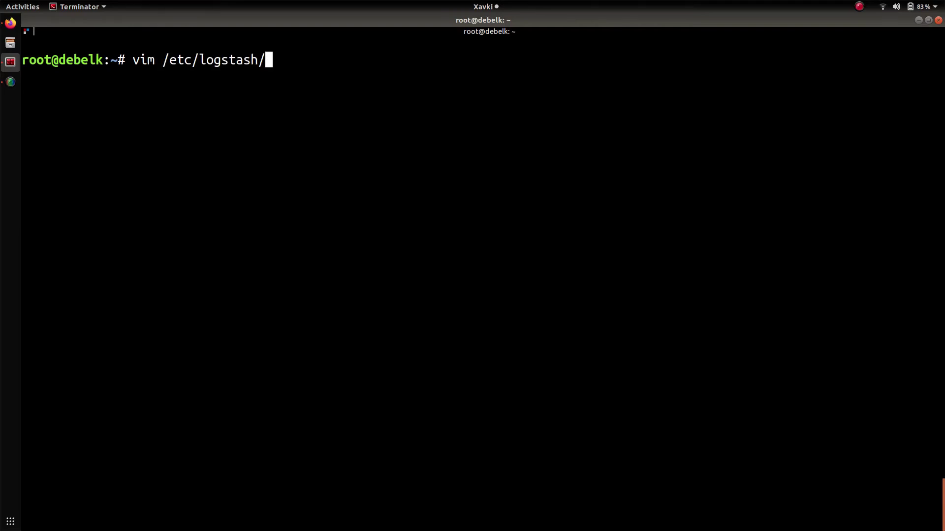
key("Tab")
key("Tab")
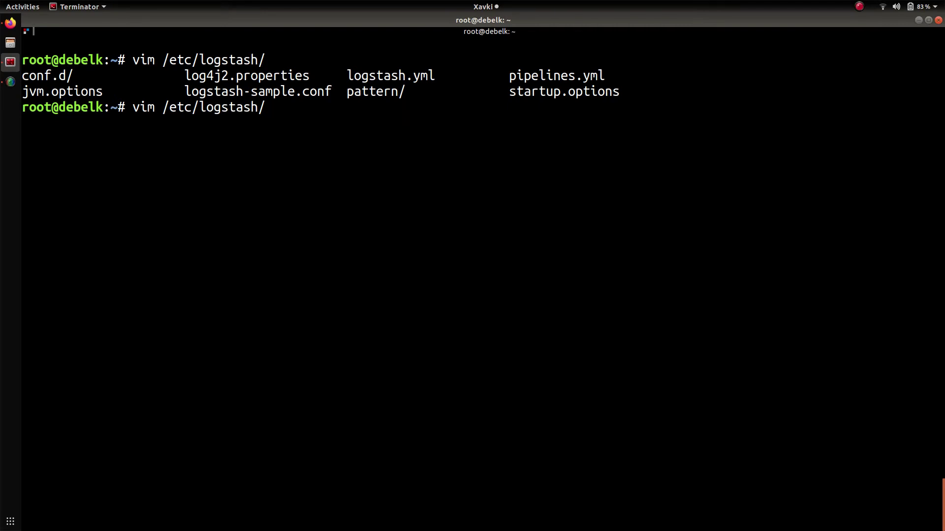
type("c")
key("Tab")
key("Tab")
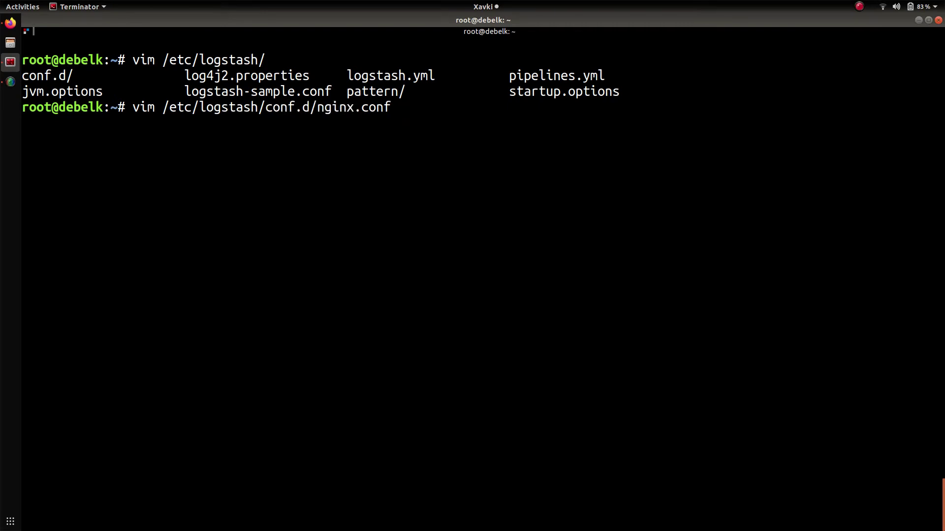
key("Return")
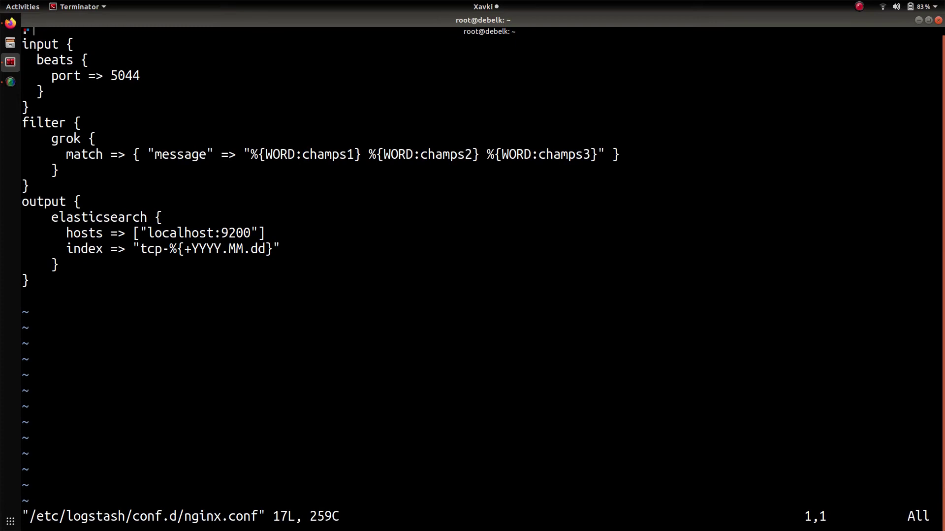
Step: Delete all existing lines of nginx.conf
key("d")
key("d")
key("d")
key("d")
key("d")
key("d")
key("d")
key("d")
key("d")
key("d")
key("d")
key("d")
key("d")
key("d")
key("d")
key("d")
key("d")
key("d")
key("d")
key("d")
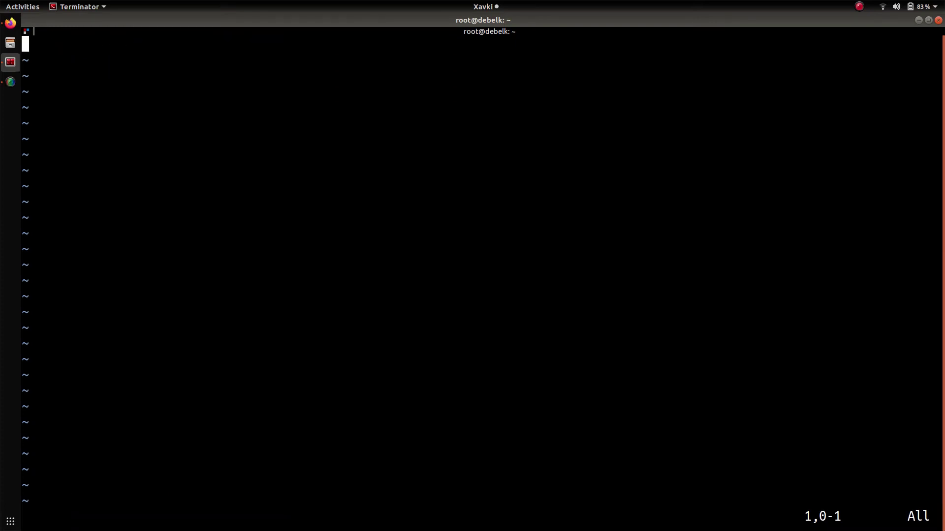
Step: Paste the copied multibeats pipeline configuration into the emptied nginx.conf
key("ctrl+shift+v")
key("Up")
key("Up")
key("Up")
key("Up")
key("Up")
key("Up")
key("Up")
key("Page_Up")
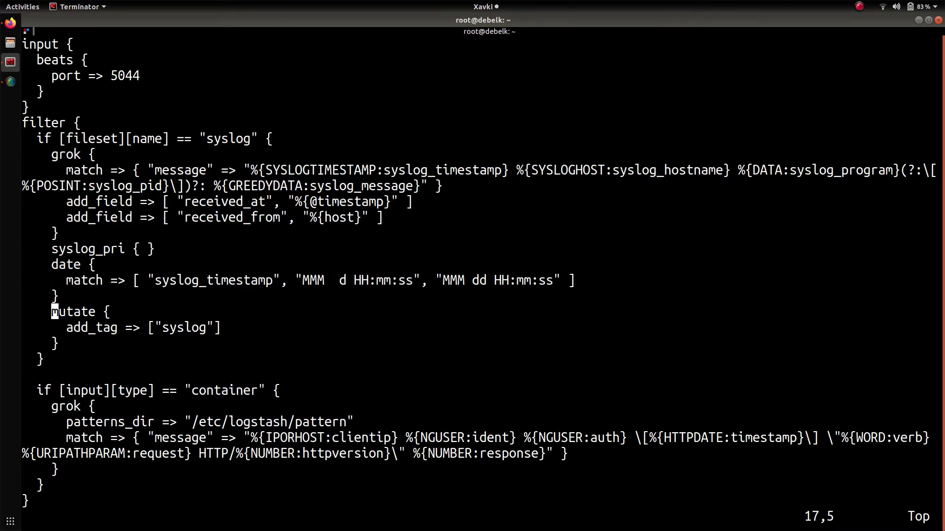
Step: Insert a blank line between the input block and the filter block
key("Up")
key("Up")
key("Up")
key("Up")
key("Up")
key("Up")
key("Up")
key("Up")
key("Up")
key("Up")
key("Up")
key("Up")
key("Up")
key("Up")
key("Up")
key("Up")
key("Down")
key("Down")
key("Down")
key("Down")
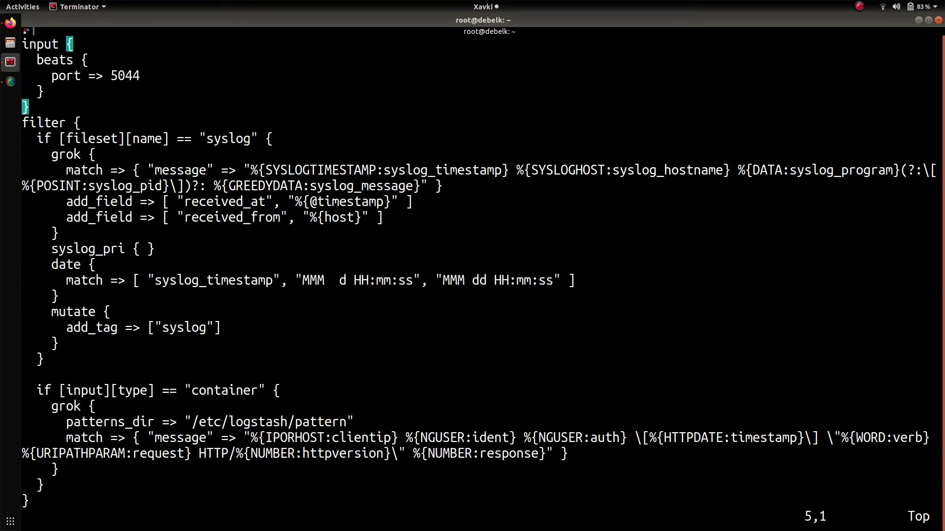
key("a")
key("Return")
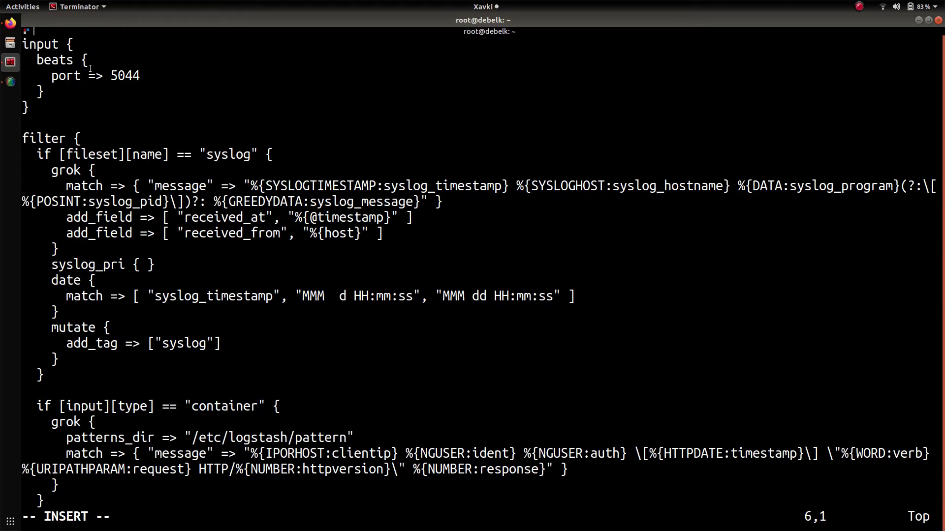
Step: Review the beats input and its port, and insert a blank line after the filter block's opening brace
double_click(64, 75)
double_click(56, 61)
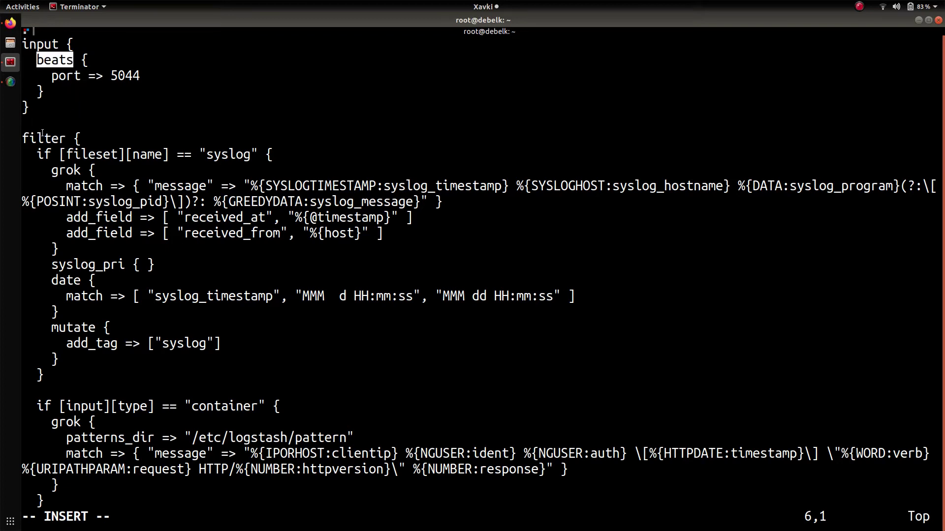
key("Down")
key("Up")
key("Down")
key("Right")
key("Right")
key("Right")
key("Right")
key("Right")
key("Right")
key("Right")
key("Right")
key("Return")
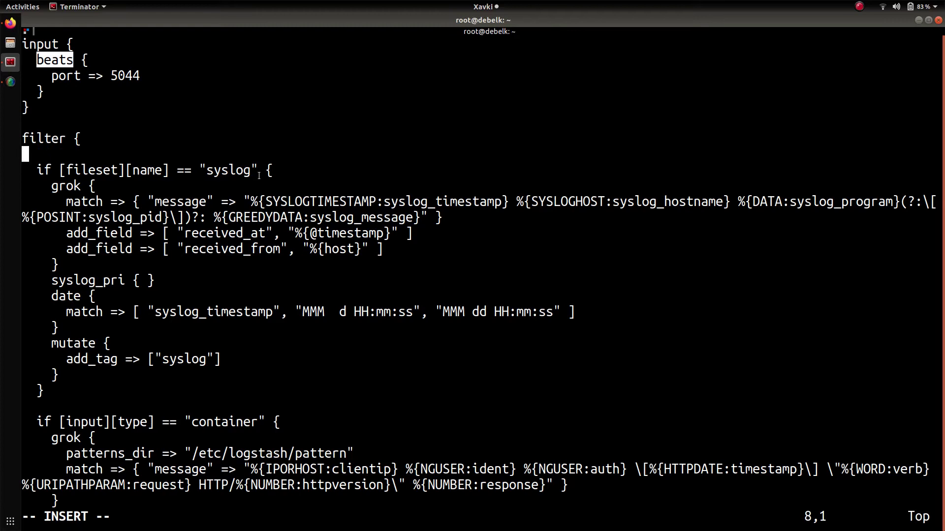
Step: Examine the condition that compares [fileset][name] with "syslog" at the start of the filter block
left_click_drag(278, 170, 40, 169)
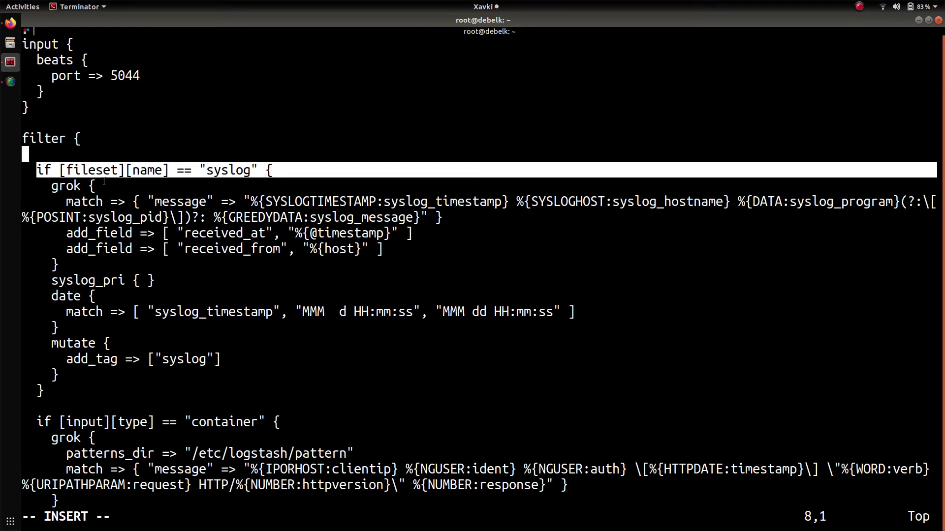
left_click(151, 171)
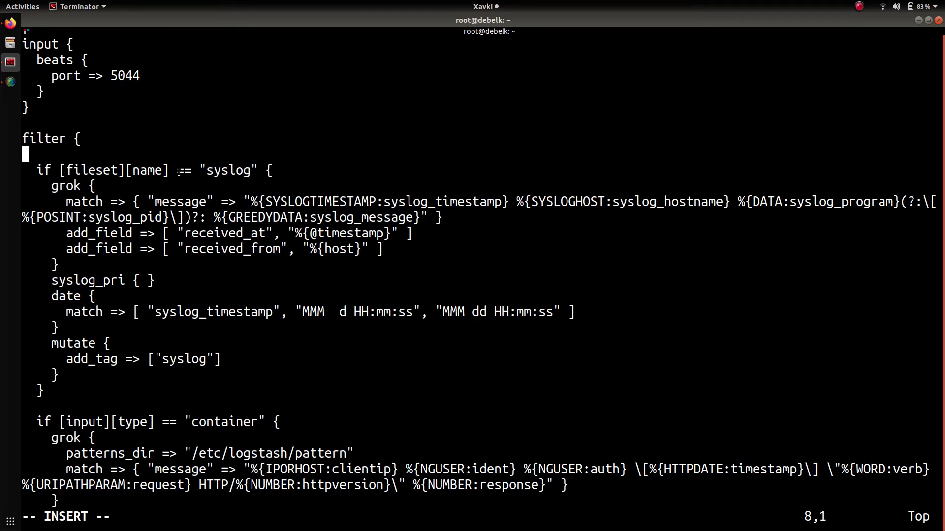
left_click_drag(177, 171, 63, 166)
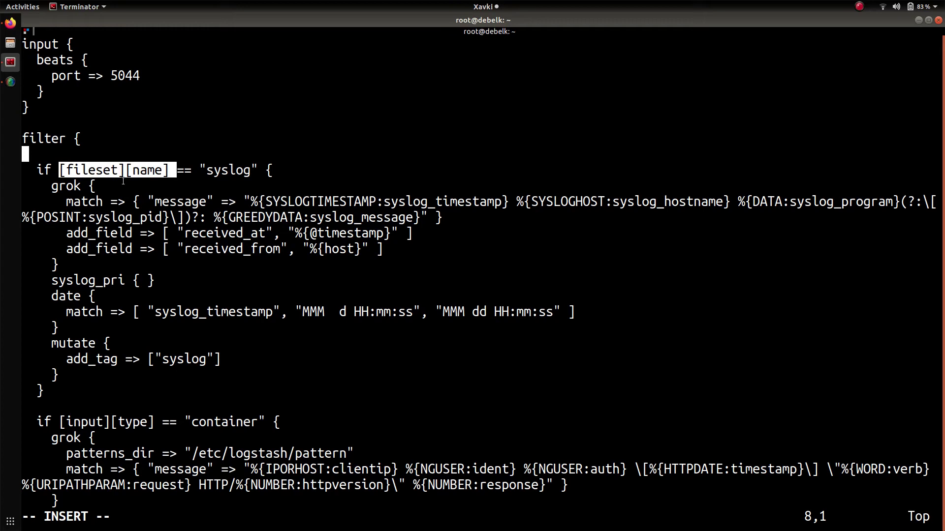
double_click(231, 169)
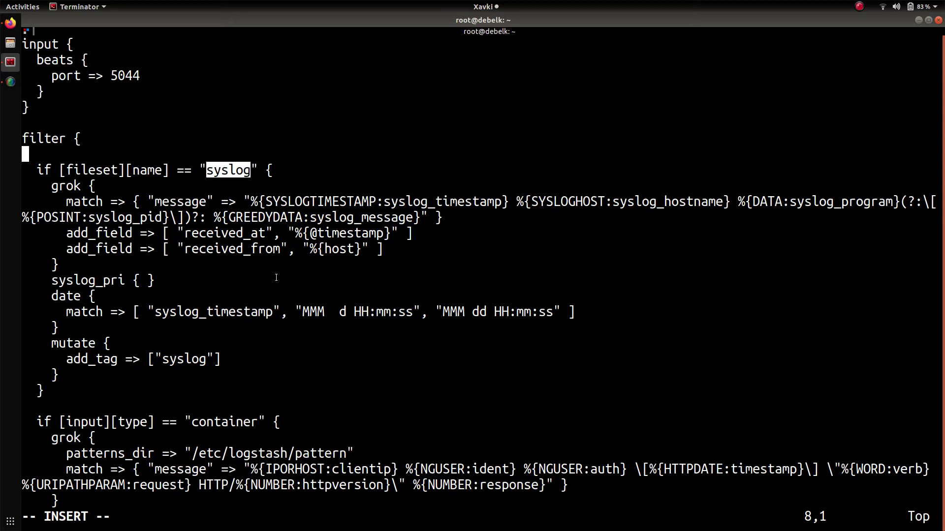
left_click(277, 169)
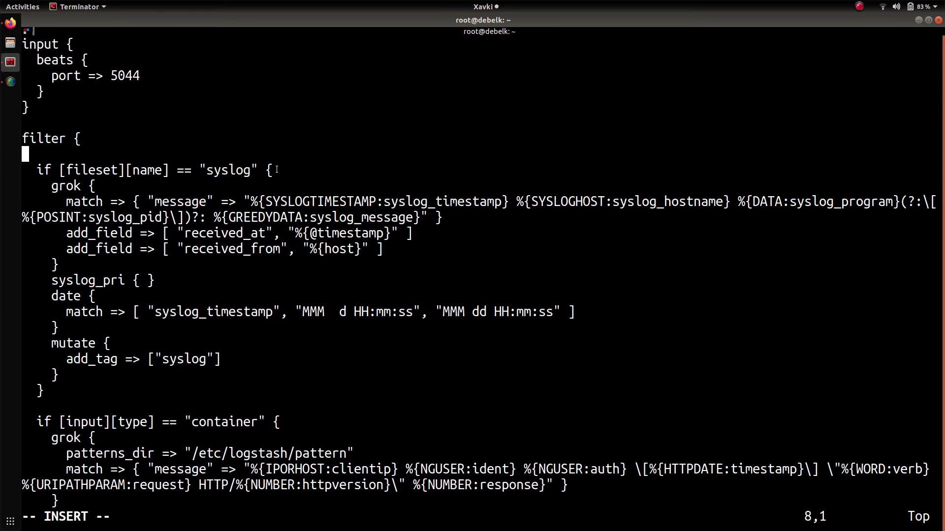
key("Down")
key("Right")
key("Right")
key("Right")
key("Right")
key("Right")
key("Right")
key("Right")
key("Right")
key("Right")
key("Right")
key("Right")
key("Right")
key("Right")
key("Right")
key("Right")
key("Right")
key("Right")
key("Right")
key("Right")
key("Right")
key("Right")
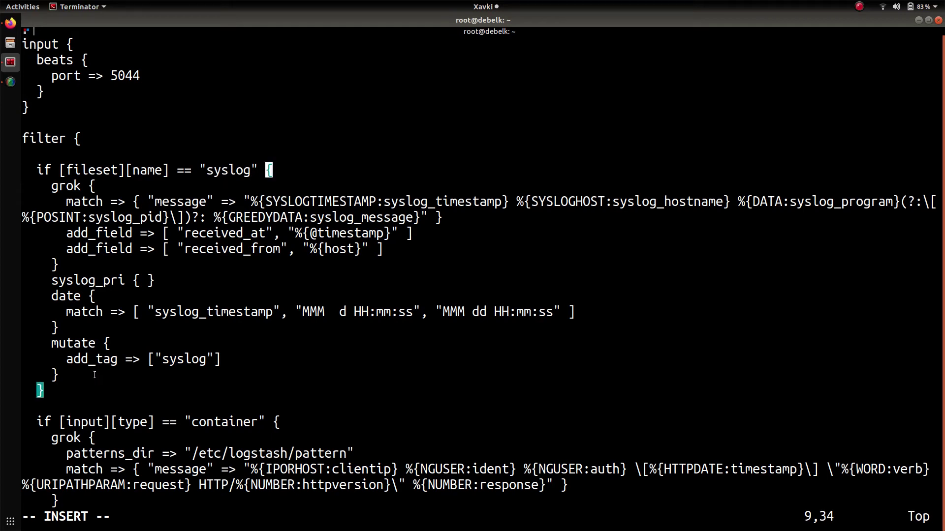
Step: Examine the syslog filter's grok pattern, added fields, syslog_pri, date matching and the mutate tag
left_click_drag(80, 378, 38, 197)
left_click_drag(448, 219, 30, 191)
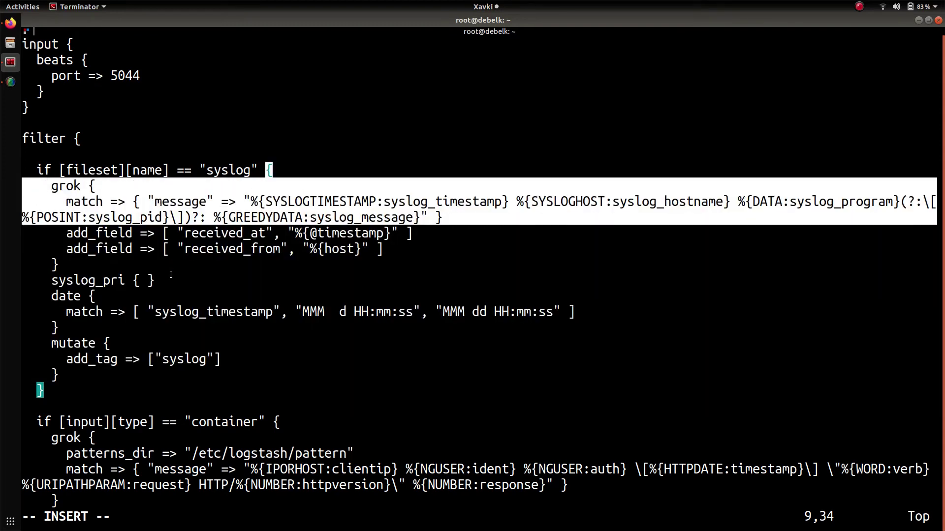
triple_click(12, 262)
left_click_drag(12, 262, 9, 189)
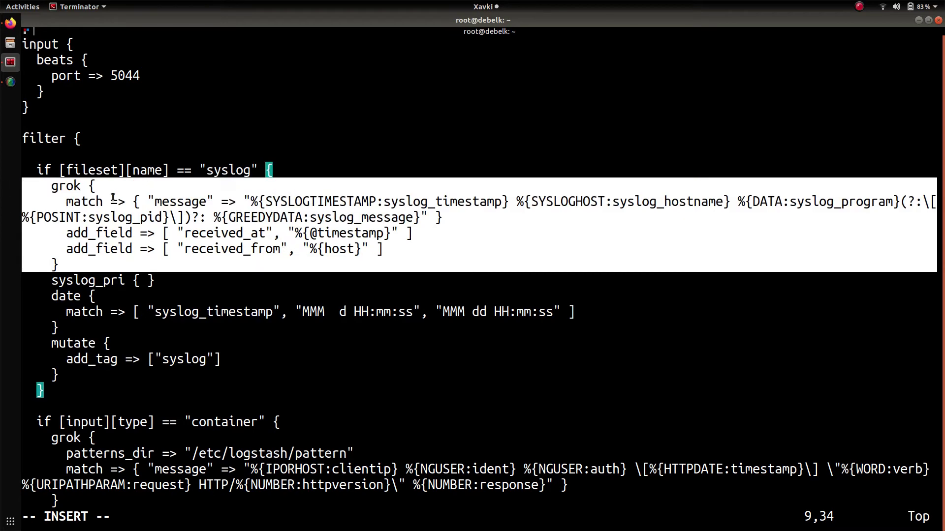
double_click(340, 235)
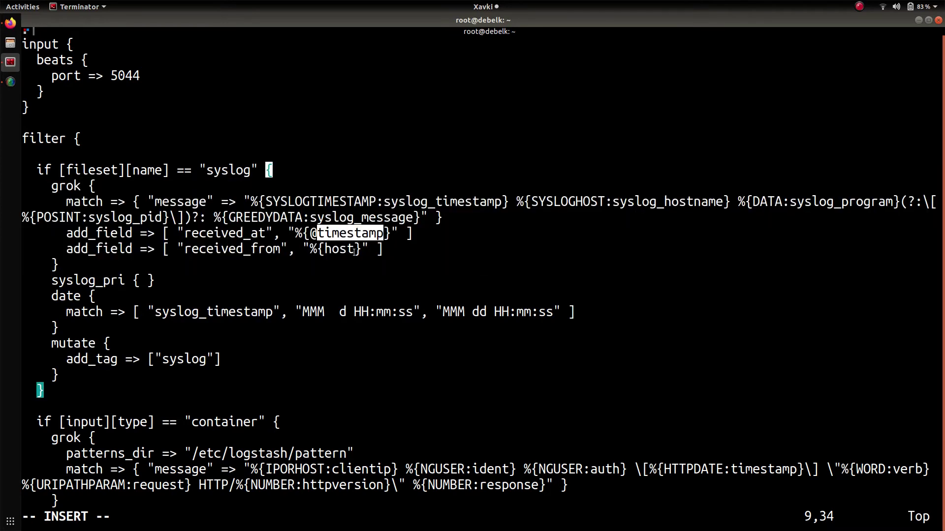
left_click(355, 253)
double_click(340, 252)
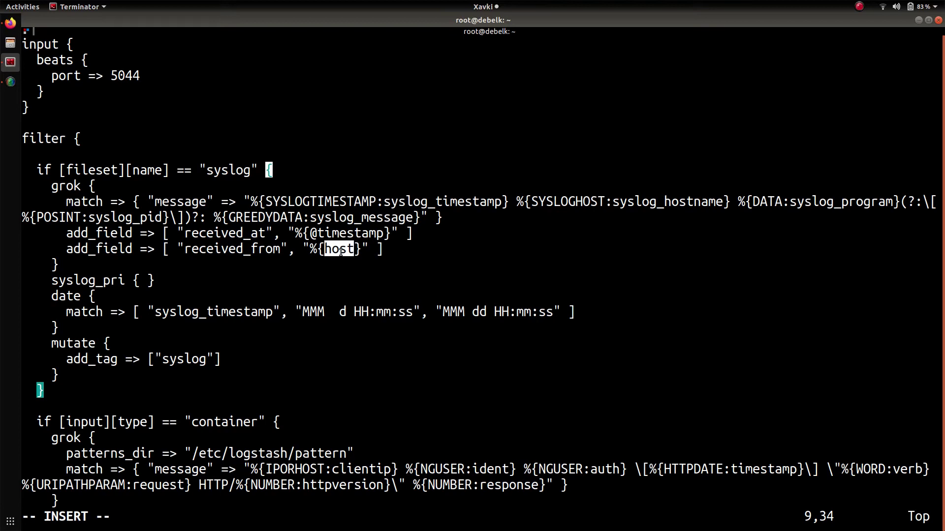
left_click_drag(52, 279, 153, 278)
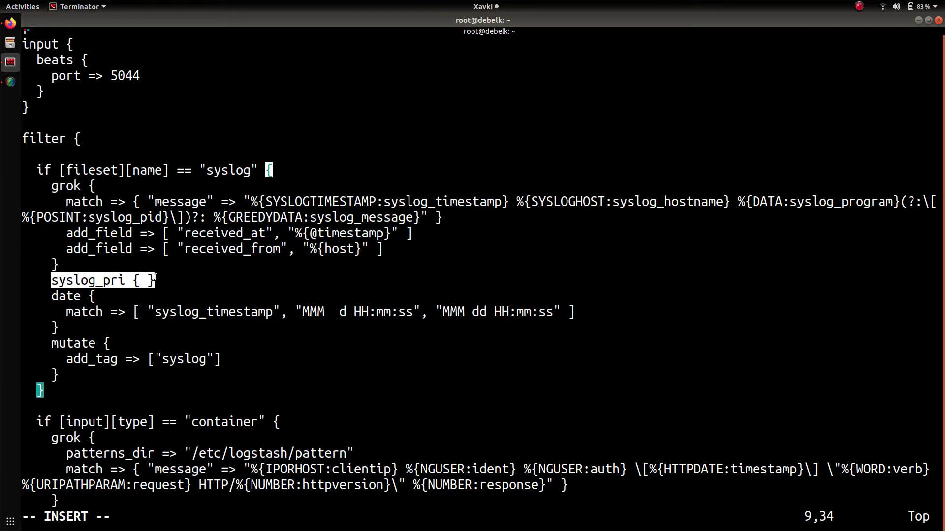
left_click_drag(65, 328, 14, 300)
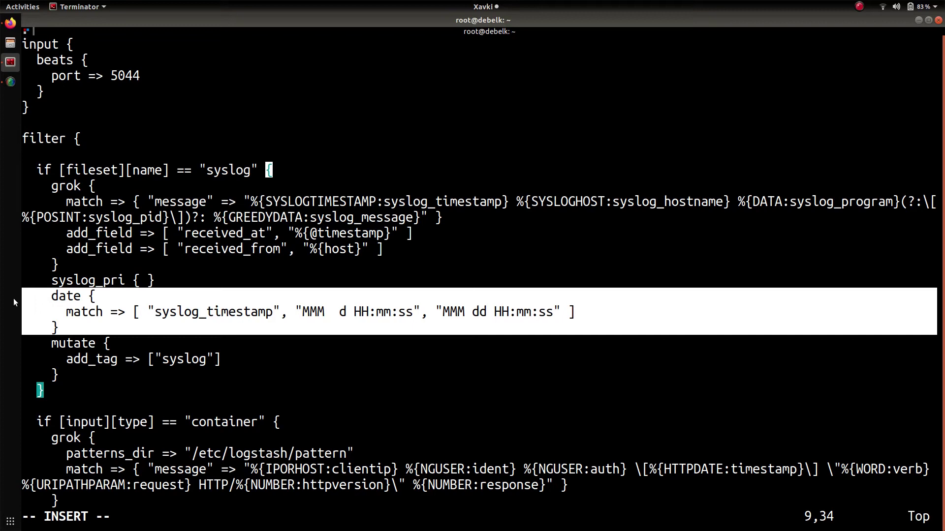
double_click(195, 315)
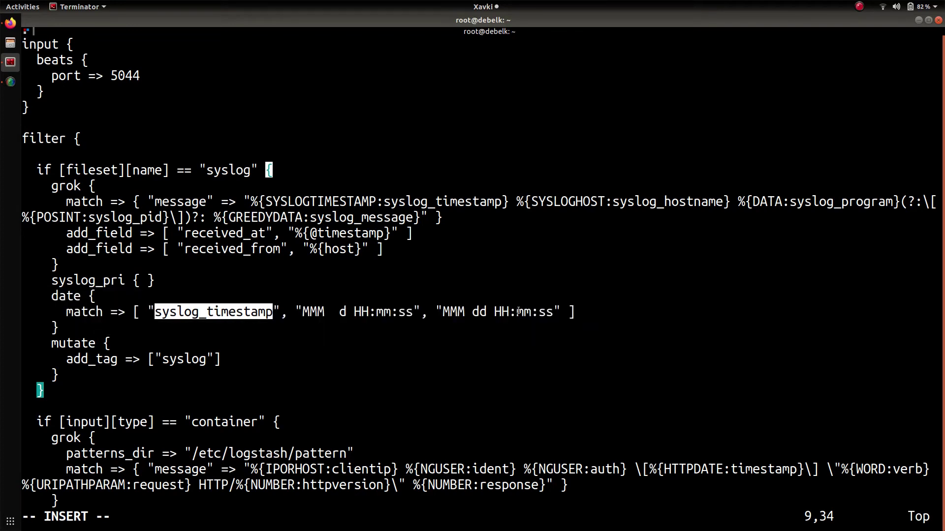
left_click_drag(381, 308, 286, 306)
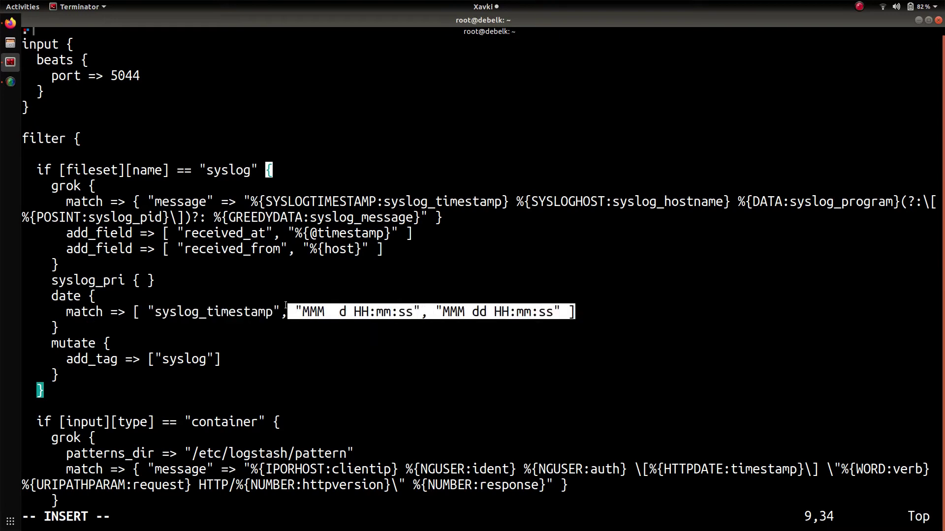
left_click_drag(67, 382, 1, 337)
double_click(185, 359)
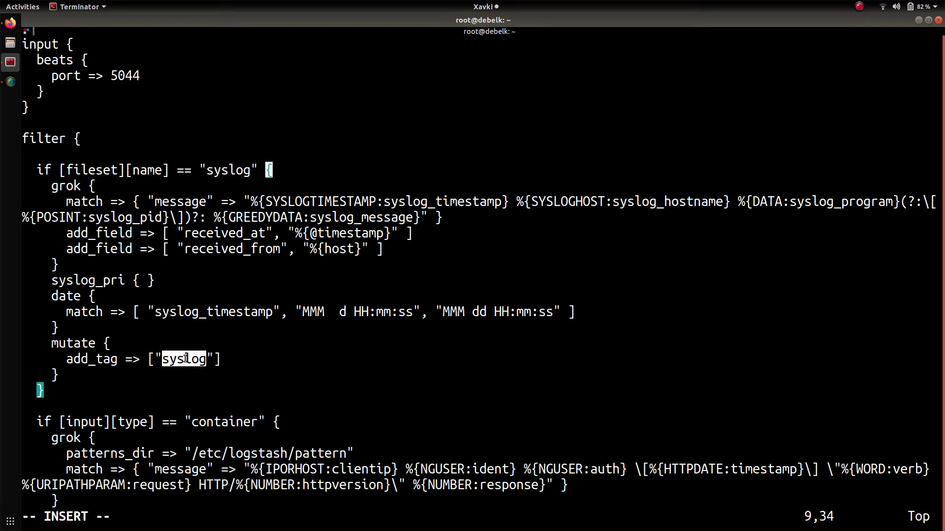
Step: Examine the container filter block and its [input][type] condition further down in nginx.conf
key("Down")
key("Down")
key("Down")
key("Down")
key("Down")
key("Down")
key("Down")
key("Down")
key("Down")
key("Down")
key("Down")
key("Down")
key("Down")
key("Down")
key("Down")
key("Down")
key("Down")
key("Down")
key("Down")
key("Down")
key("Up")
key("Up")
key("Up")
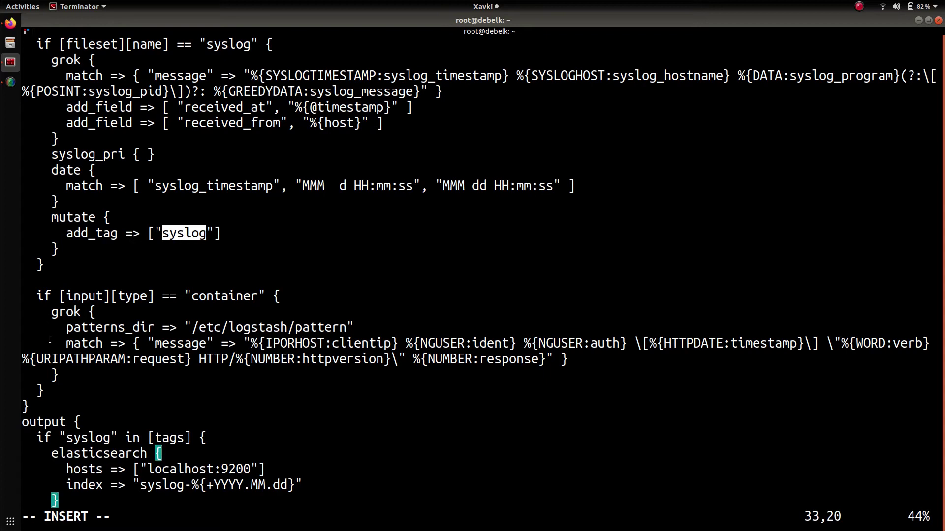
left_click_drag(101, 392, 103, 286)
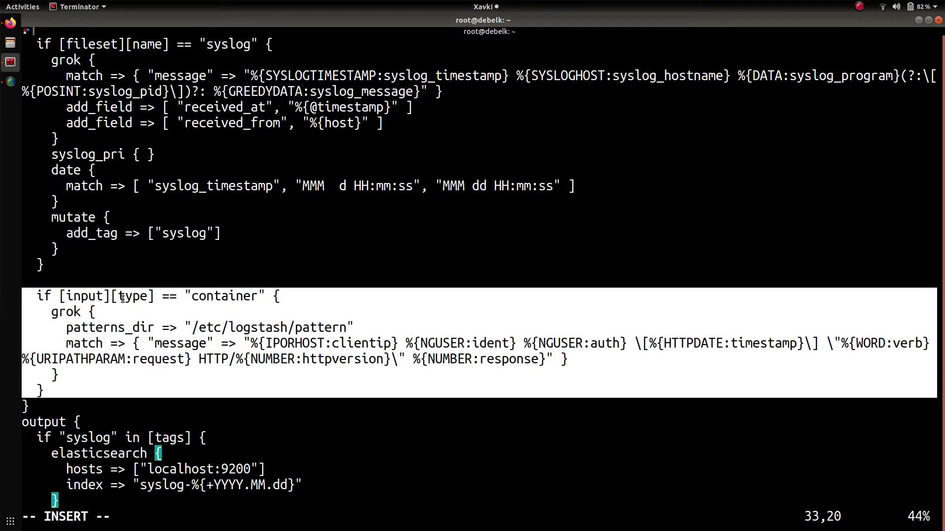
double_click(220, 295)
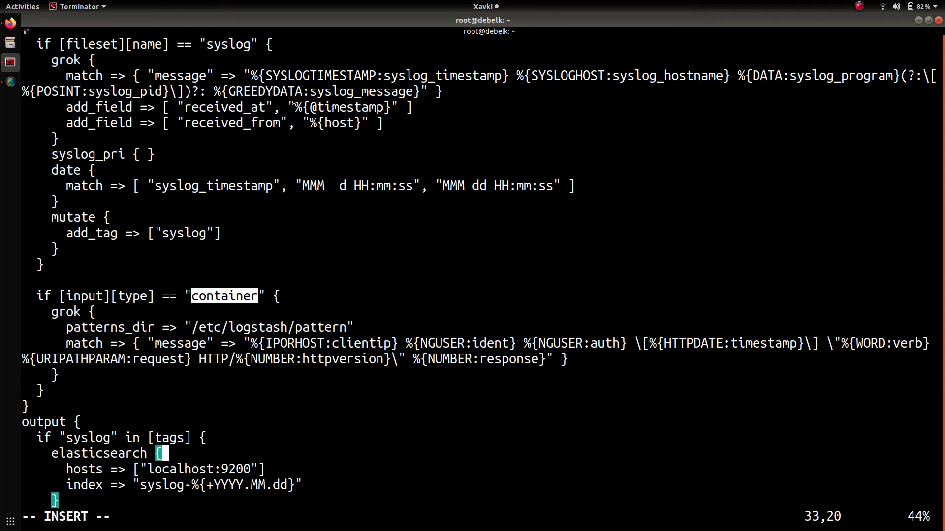
Step: Open /etc/filebeat/filebeat.yml in vim on srv11 beside the pipeline, and check the container and syslog input types
key("ctrl+shift+x")
key("alt+Right")
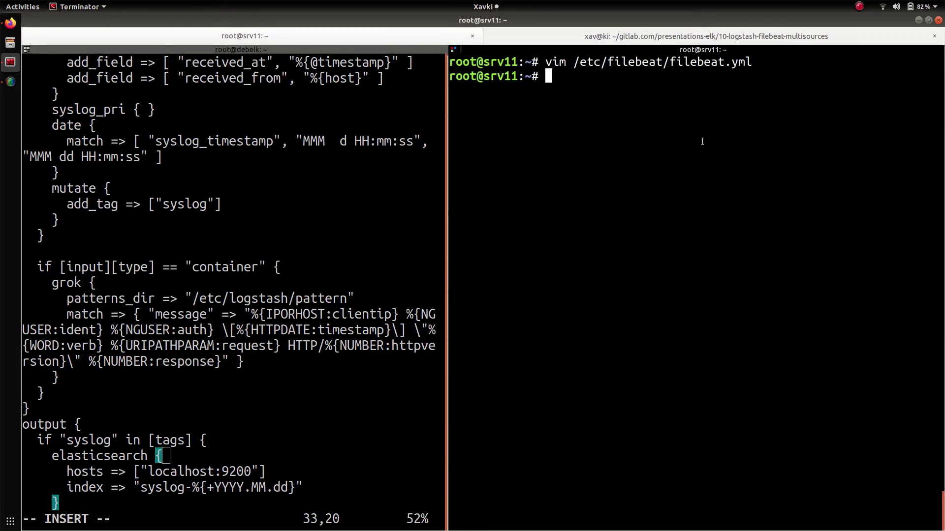
key("Up")
key("Return")
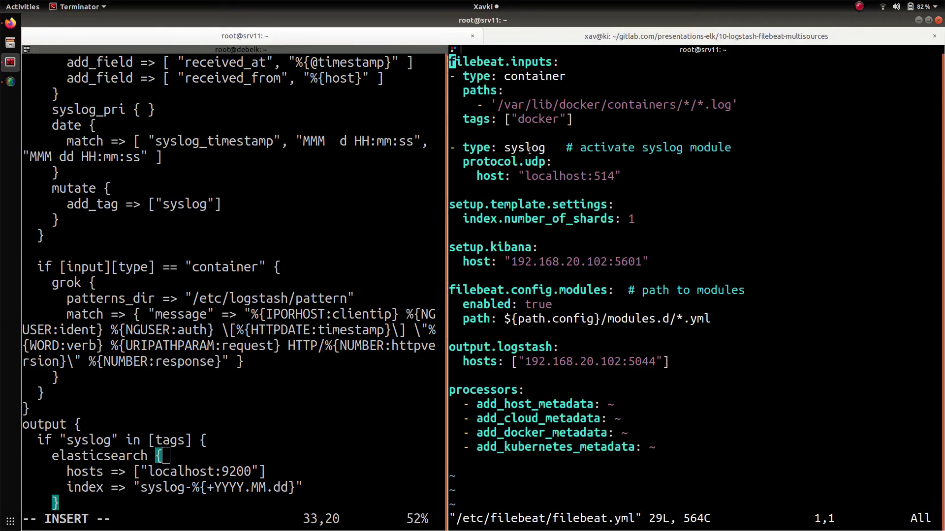
double_click(520, 77)
double_click(513, 147)
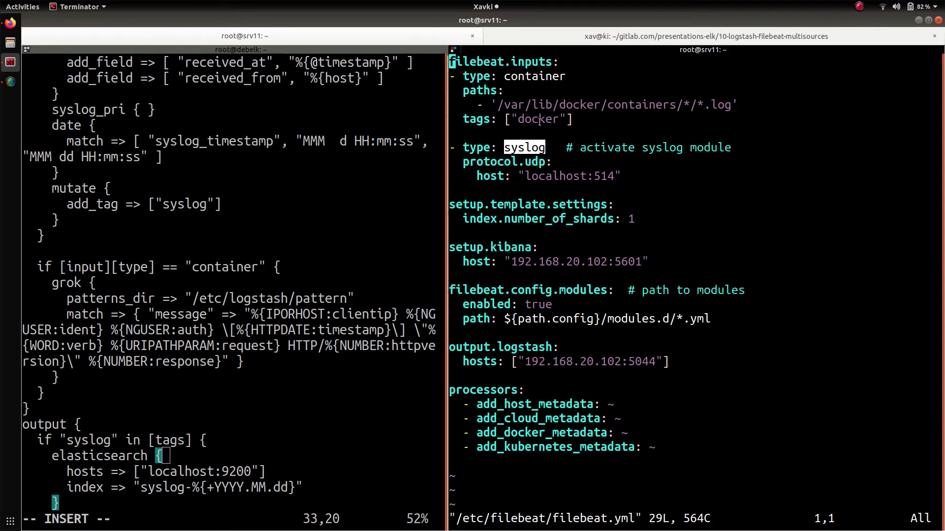
double_click(543, 77)
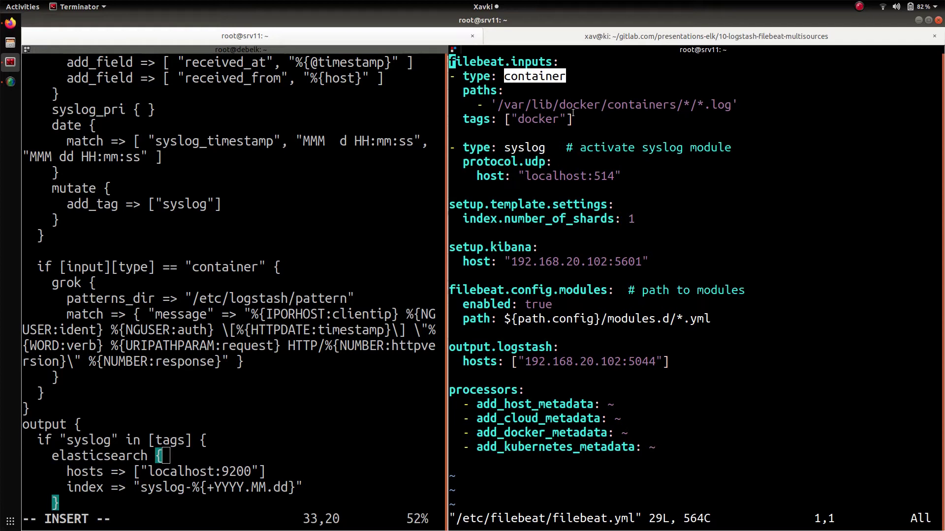
Step: Examine the container condition and its grok block with the patterns directory and message match in the enlarged pipeline pane
key("ctrl+shift+x")
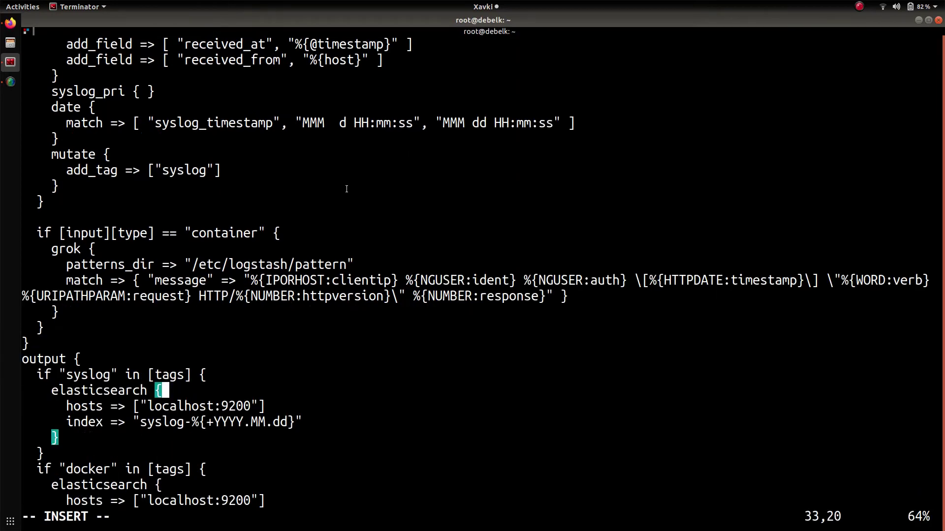
left_click_drag(83, 235, 21, 235)
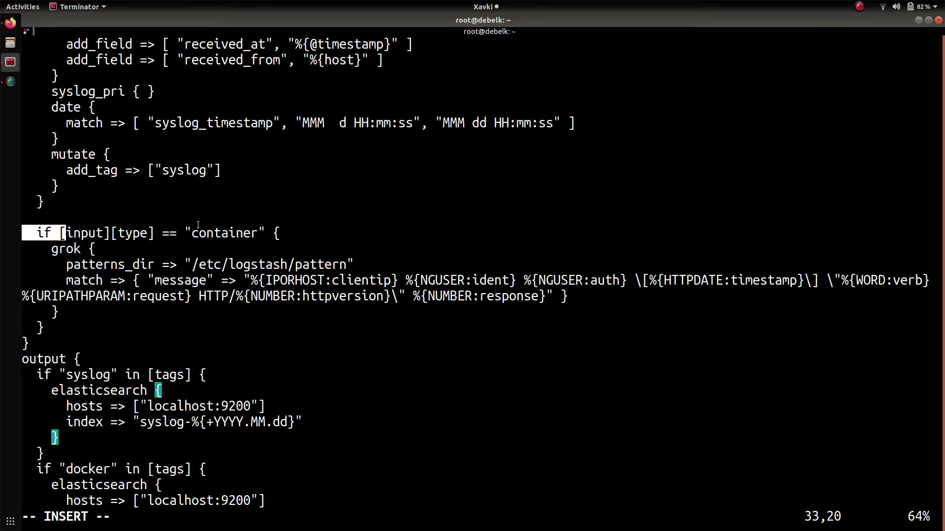
left_click_drag(590, 315, 12, 249)
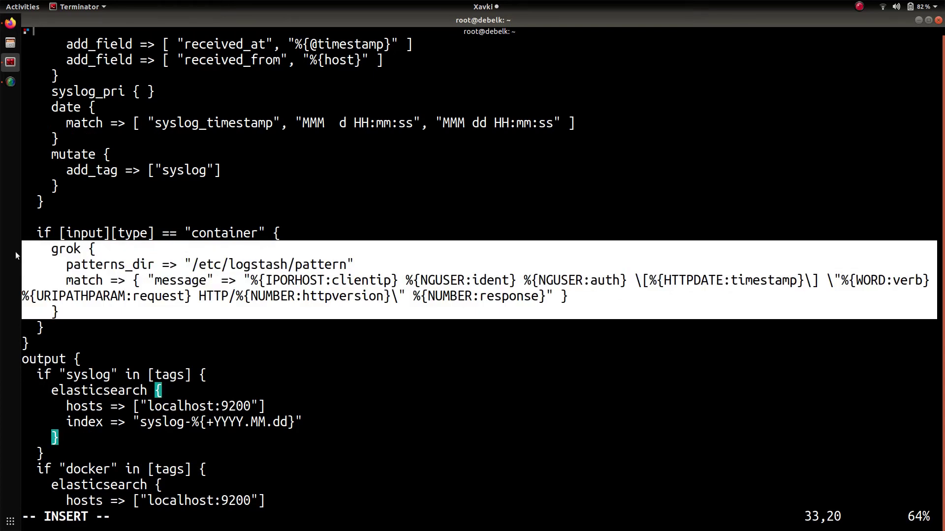
left_click_drag(69, 327, 13, 254)
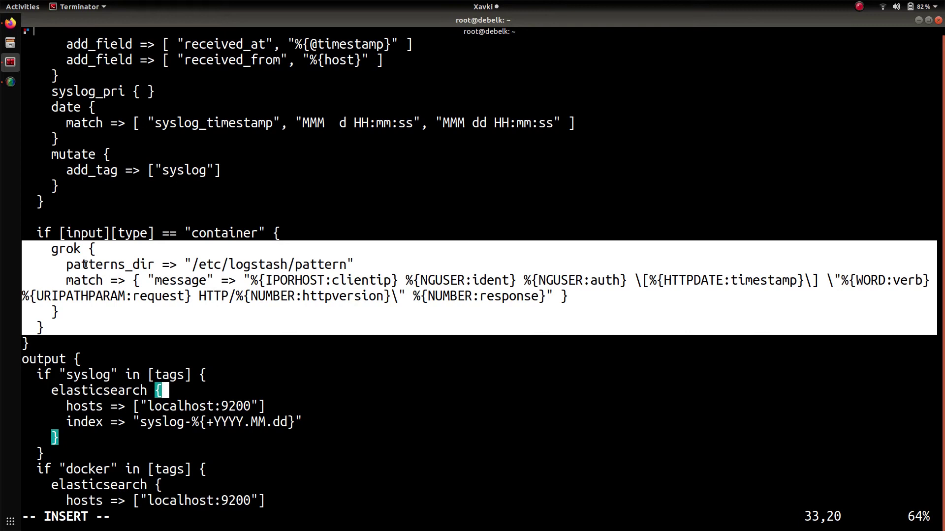
Step: Insert a blank line between the end of the filter block and the output block
key("Down")
key("Down")
key("Down")
key("Down")
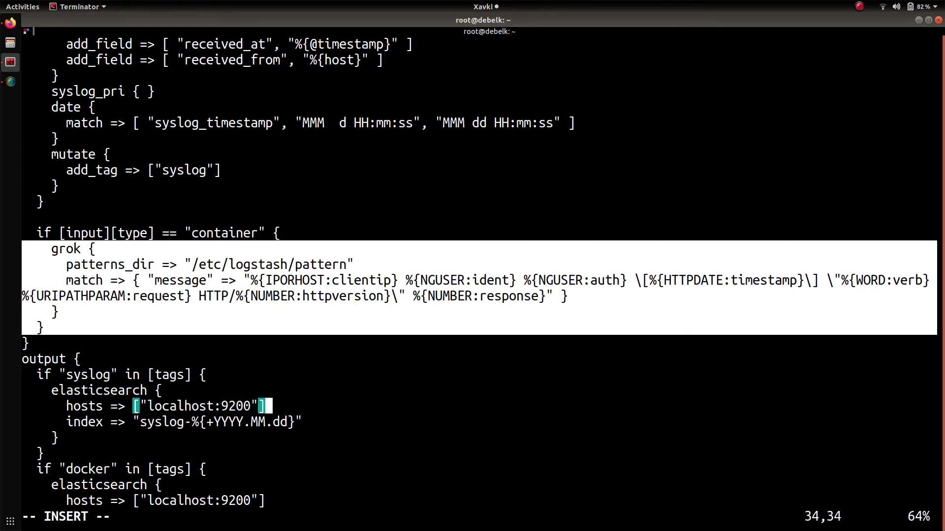
key("Up")
key("Up")
key("Up")
key("Up")
key("Up")
key("Up")
key("Up")
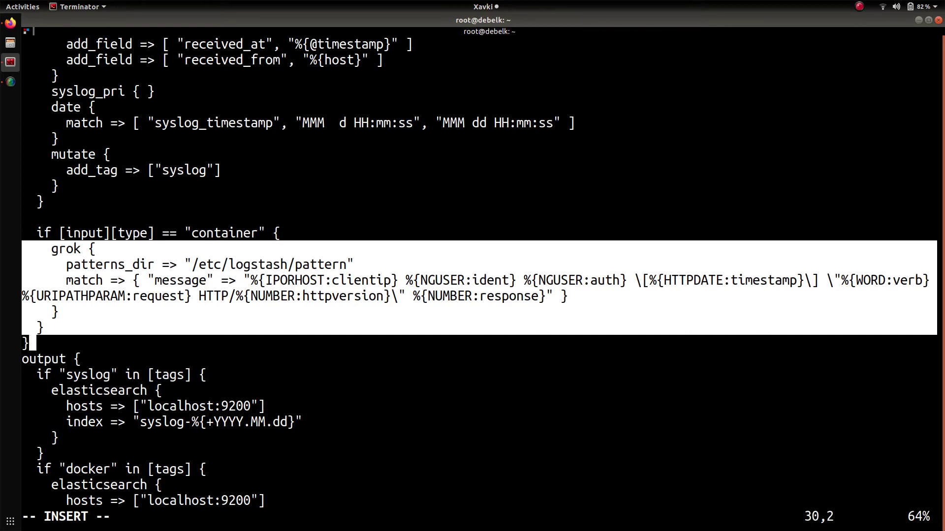
key("Return")
Step: Review the output block through to the end of the file and examine its syslog condition block
key("Down")
key("Down")
key("Down")
key("Down")
key("Down")
key("Down")
key("Down")
key("Down")
key("Down")
key("Down")
key("Down")
key("Down")
key("Down")
key("Down")
key("Down")
key("Down")
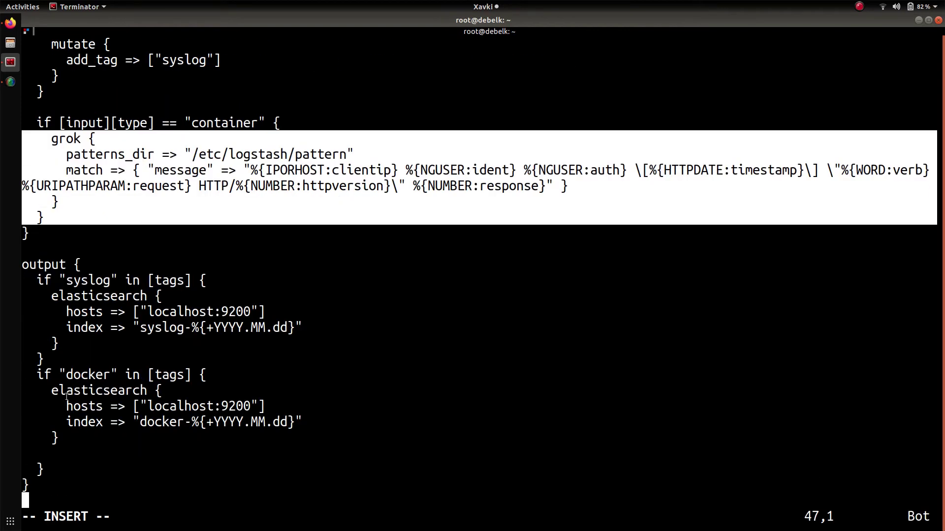
key("Up")
key("Up")
key("Up")
key("Up")
key("Up")
key("Up")
key("Up")
key("Up")
key("Up")
key("Up")
key("Up")
key("Up")
key("Up")
key("Up")
key("Up")
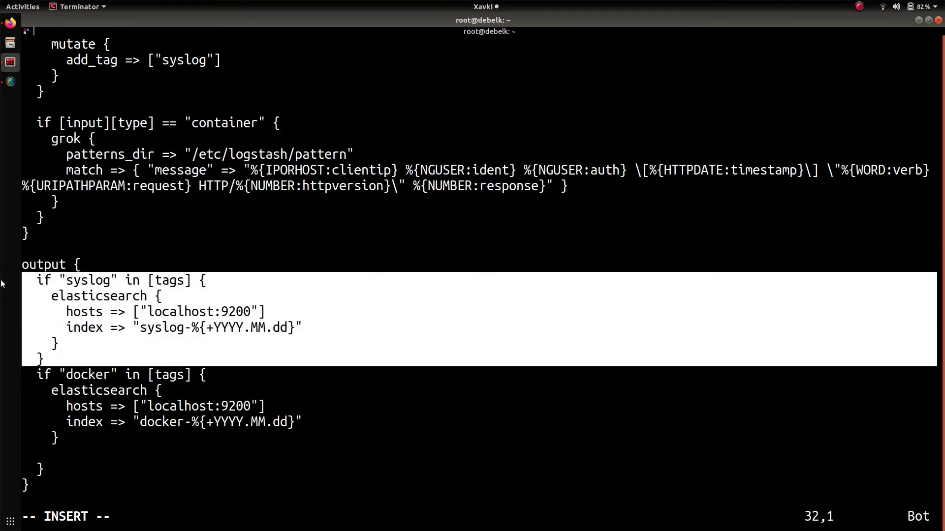
Step: Compare the "syslog" value in the output's tags condition with the tag added by the mutate filter
double_click(90, 282)
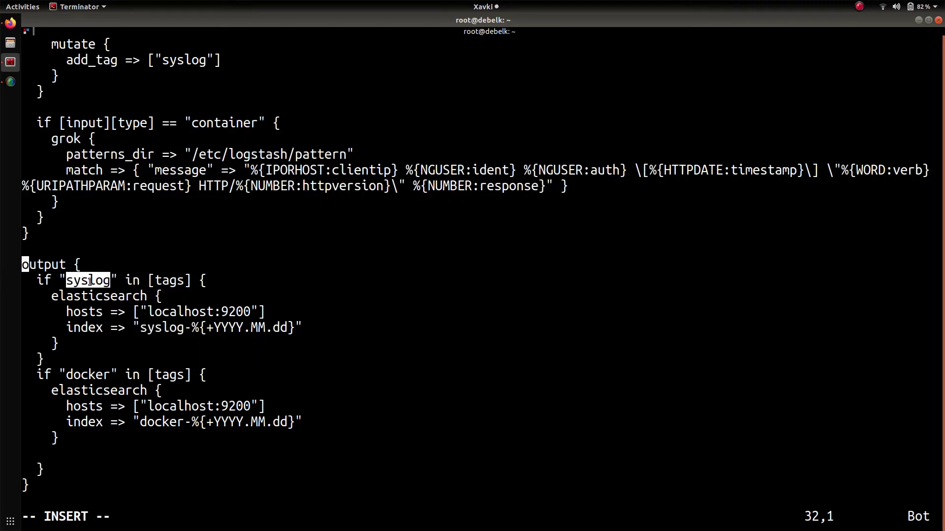
key("Up")
key("Up")
key("Up")
key("Up")
double_click(179, 61)
key("Up")
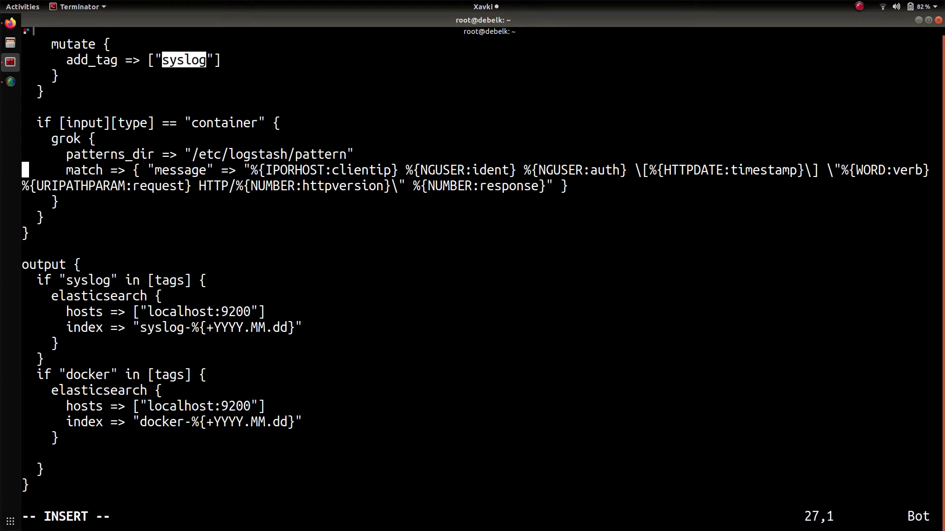
Step: Examine the syslog branch's Elasticsearch output and its syslog-%{+YYYY.MM.dd} index name
key("Up")
key("Up")
key("Up")
key("Up")
key("Up")
key("Up")
key("Up")
key("Up")
key("Up")
key("Up")
key("Down")
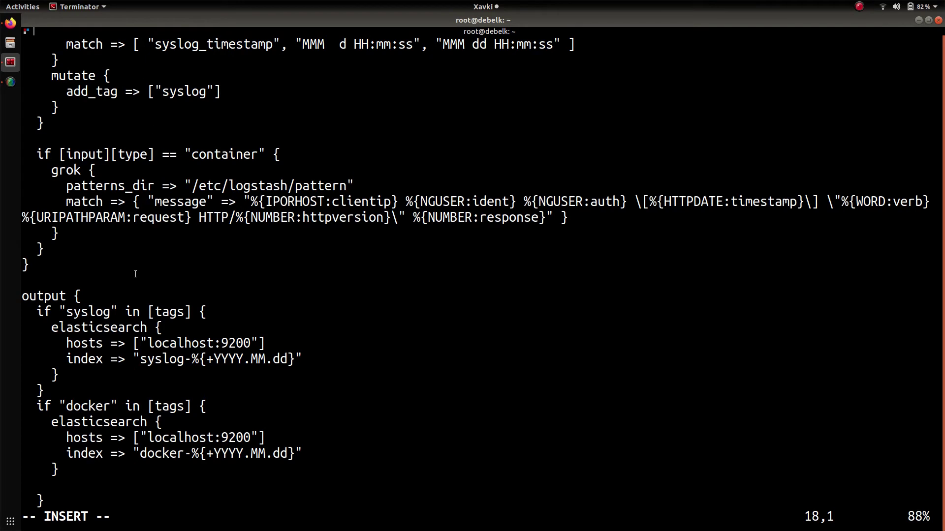
left_click_drag(123, 391, 0, 331)
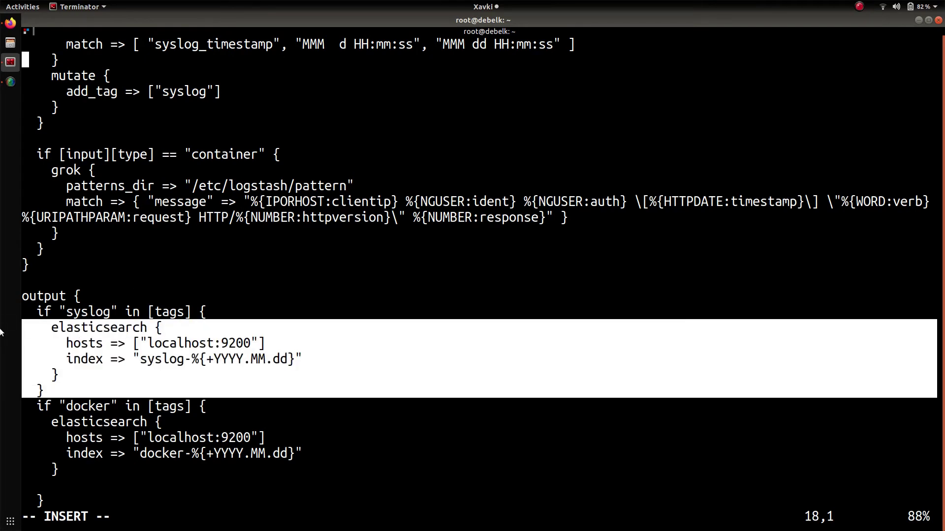
double_click(185, 364)
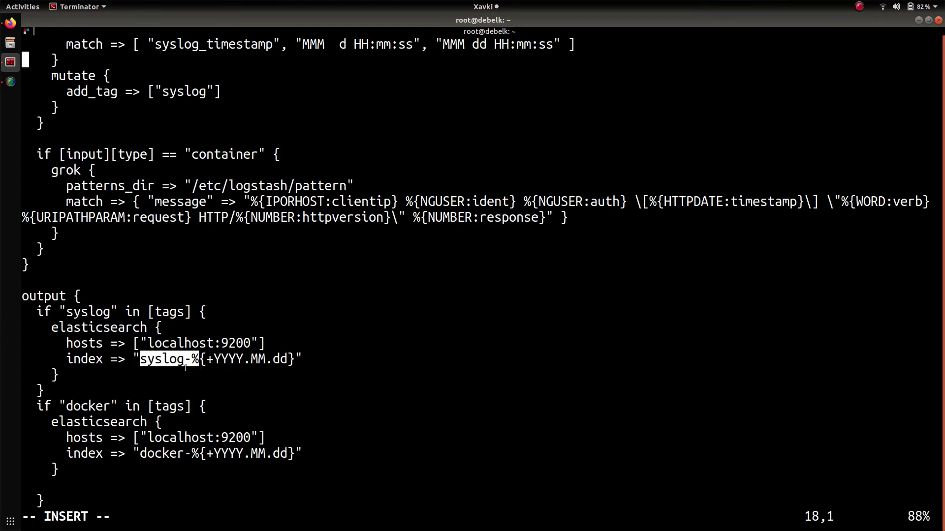
Step: Examine the docker branch of the output, checking its tags condition and the docker-%{+YYYY.MM.dd} index name
key("Down")
key("Down")
key("Down")
key("Down")
key("Down")
key("Down")
key("Down")
key("Down")
key("Down")
key("Down")
key("Down")
key("Down")
key("Down")
key("Down")
key("Down")
key("Down")
key("Down")
key("Down")
key("Down")
key("Down")
key("Down")
key("Down")
key("Down")
key("Down")
key("Down")
key("Down")
key("Down")
key("Down")
key("Down")
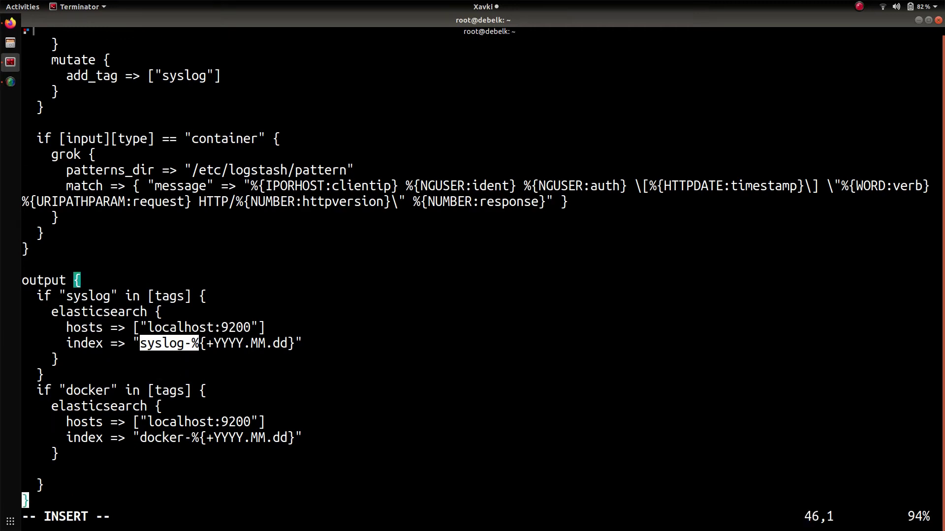
left_click_drag(61, 468, 48, 378)
double_click(167, 375)
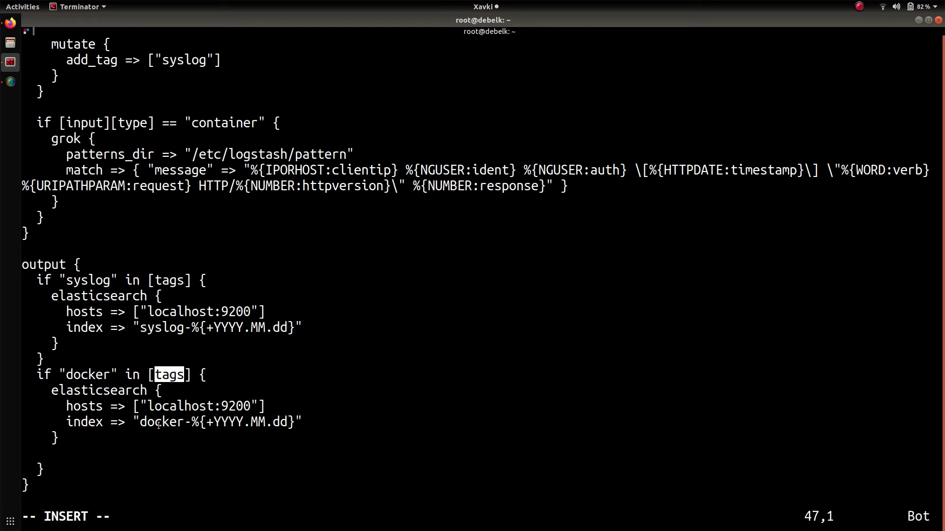
double_click(186, 423)
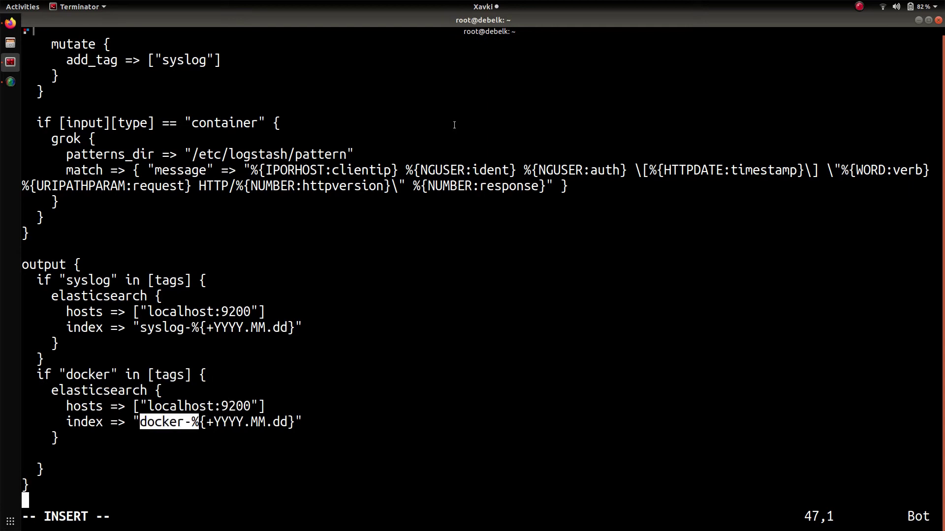
Step: Compare the docker output branch with the container input and its "docker" tag in filebeat.yml on srv11
key("ctrl+shift+x")
left_click_drag(628, 132, 434, 73)
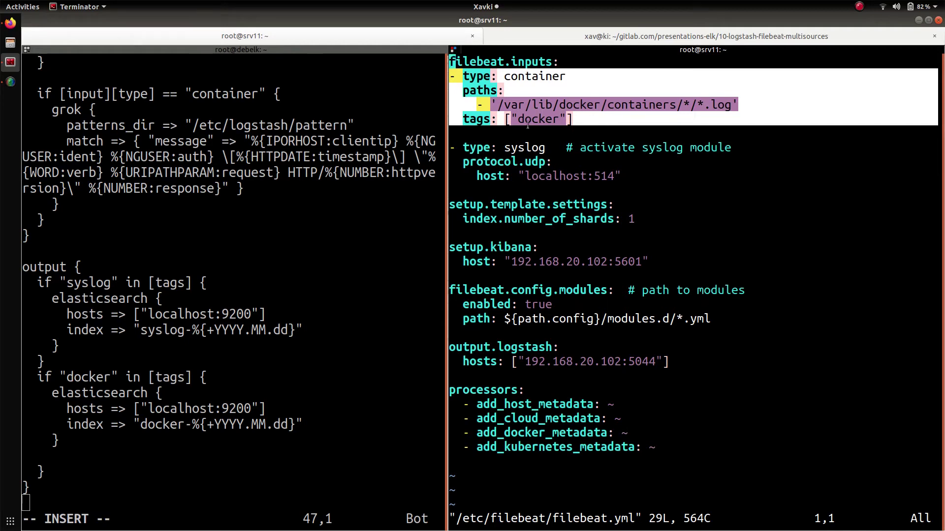
left_click(193, 288)
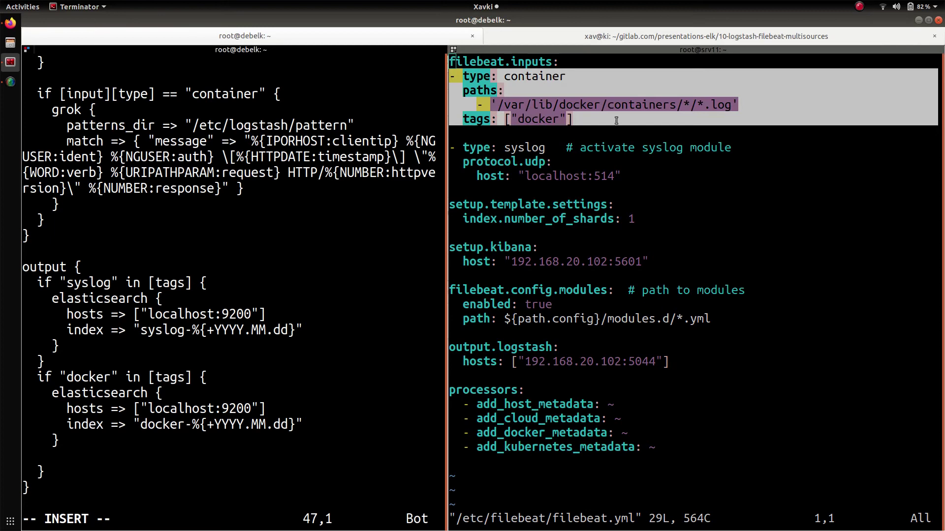
left_click(14, 522)
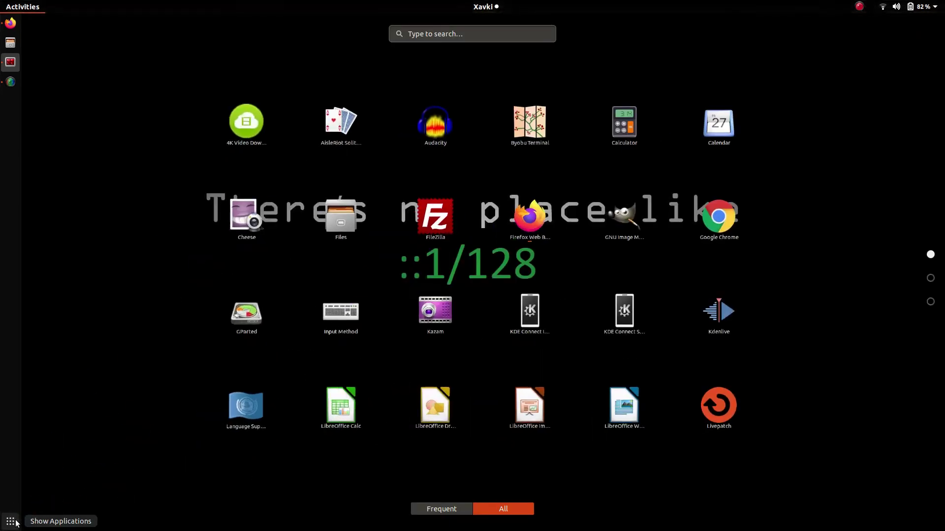
left_click(14, 522)
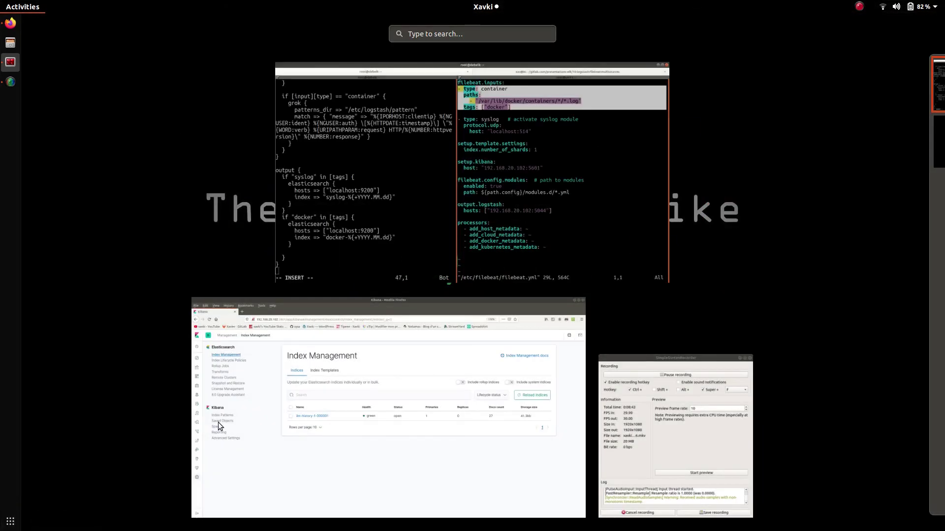
left_click(378, 266)
Step: Enlarge the pipeline pane and recheck the mutate block that adds the "syslog" tag in the syslog filter
key("ctrl+shift+x")
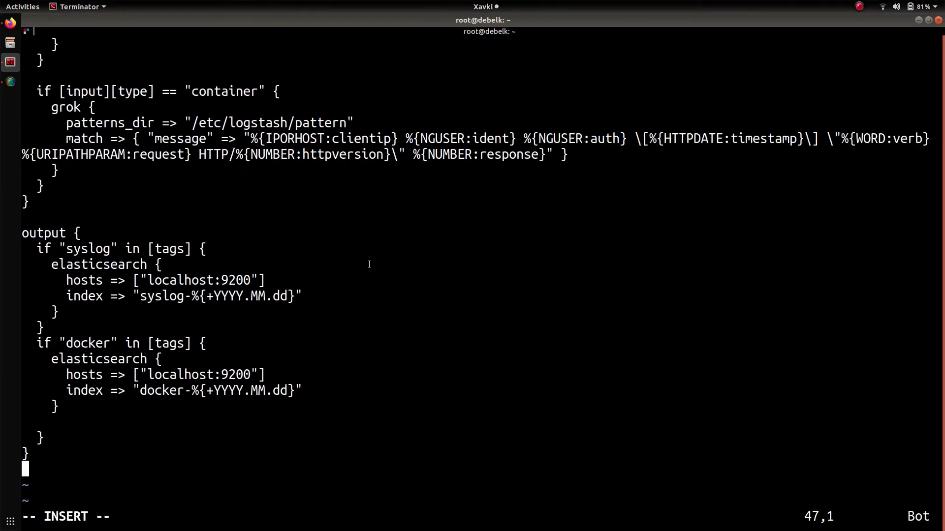
key("Up")
key("Up")
key("Up")
key("Up")
key("Up")
key("Up")
key("Up")
key("Up")
key("Up")
key("Up")
key("Up")
key("Up")
key("Up")
key("Up")
key("Up")
key("Up")
key("Up")
key("Up")
key("Up")
key("Up")
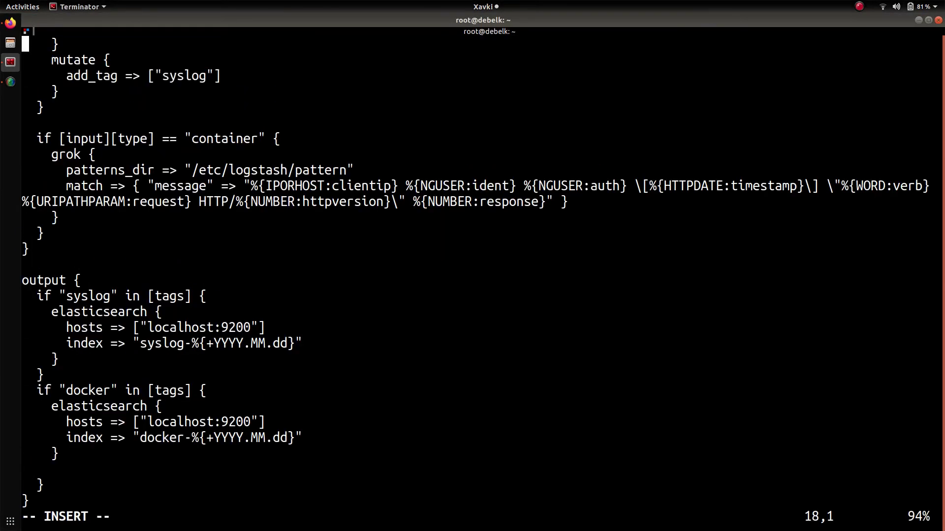
key("Down")
key("Down")
key("Down")
left_click_drag(148, 251, 1, 220)
key("Down")
key("Down")
key("Down")
key("Down")
key("Down")
key("Down")
key("Down")
key("Down")
key("Down")
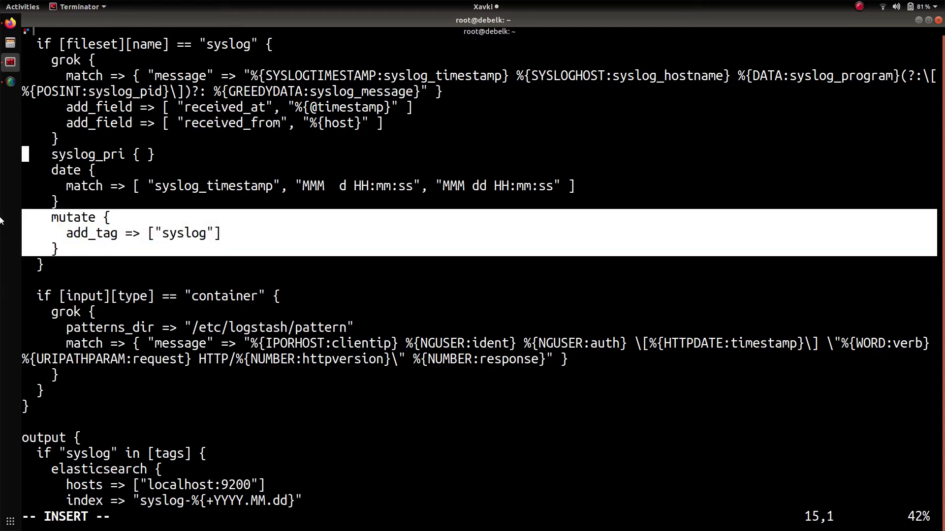
Step: Recheck the container filter's grok settings, including the /etc/logstash/pattern directory and the message match
key("Down")
key("Down")
key("Down")
key("Down")
key("Down")
key("Down")
key("Down")
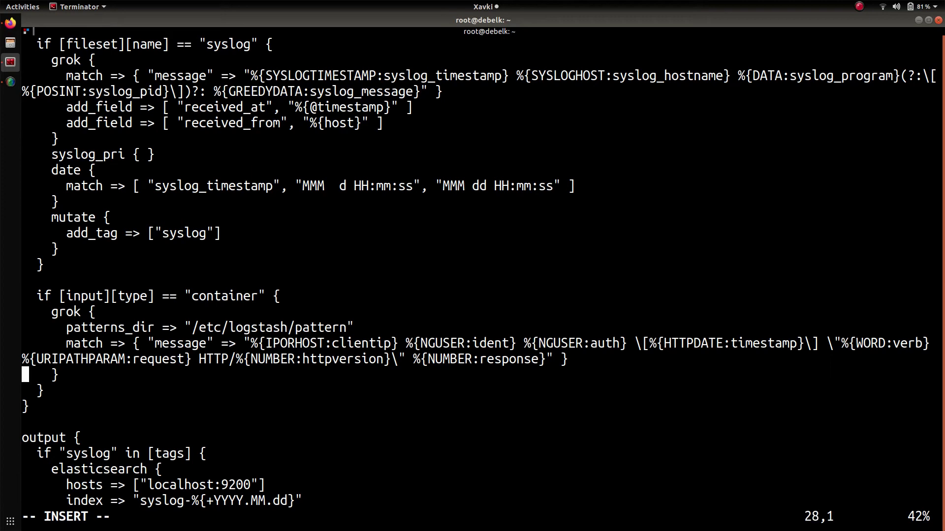
left_click_drag(197, 376, 103, 319)
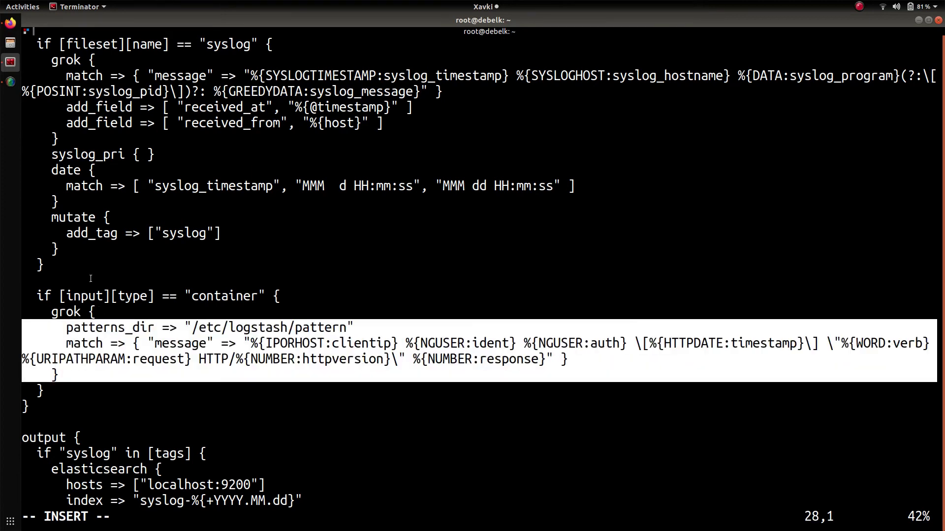
Step: Review the Logstash pipeline from the container filter's grok block through the syslog and docker output branches
key("Down")
key("Down")
key("Down")
key("Down")
key("Down")
key("Down")
key("Down")
key("Down")
key("Down")
key("Down")
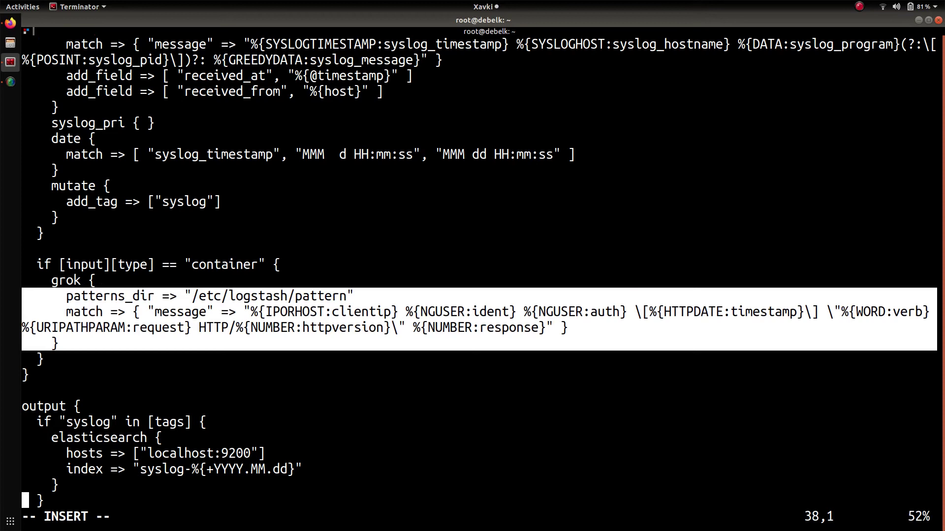
type("if \"docker\" in [tags] {     elasticsearch {       hosts => [\"localhost:9200\"]       index => \"docker-%{+YYYY.MM.dd}\"     }")
key("Up")
key("Up")
key("Up")
key("Up")
key("Up")
key("Up")
key("Up")
key("Up")
key("Up")
key("Up")
key("Up")
key("Up")
key("Up")
key("Up")
key("Up")
key("Up")
key("Up")
key("Up")
key("Up")
key("Up")
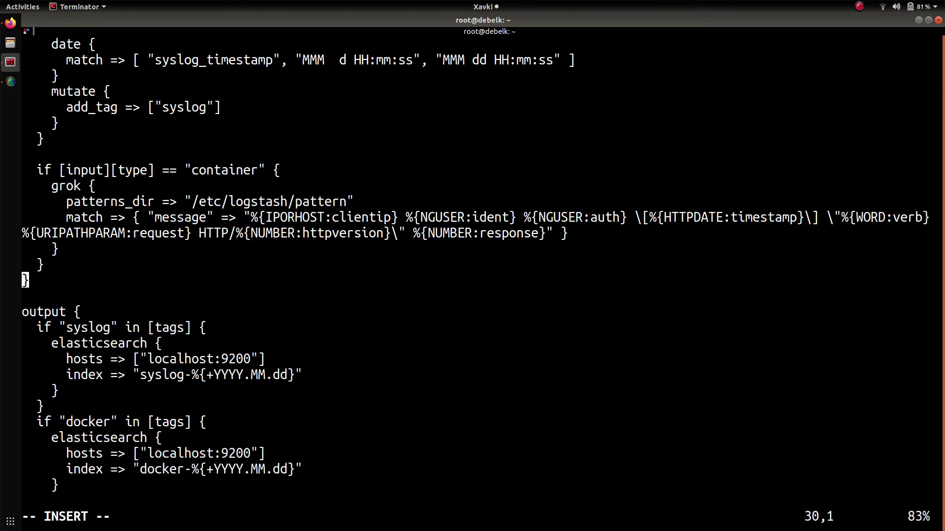
Step: Examine the output section's tags conditions for "syslog" and "docker" and the docker index setting
key("Down")
key("Down")
key("Down")
key("Down")
key("Down")
key("Down")
key("Down")
key("Down")
key("Down")
key("Down")
key("Down")
key("Down")
key("Down")
key("Down")
key("Down")
key("Down")
key("Down")
key("Down")
key("Down")
key("Down")
key("Down")
key("Down")
key("Down")
key("Down")
double_click(171, 279)
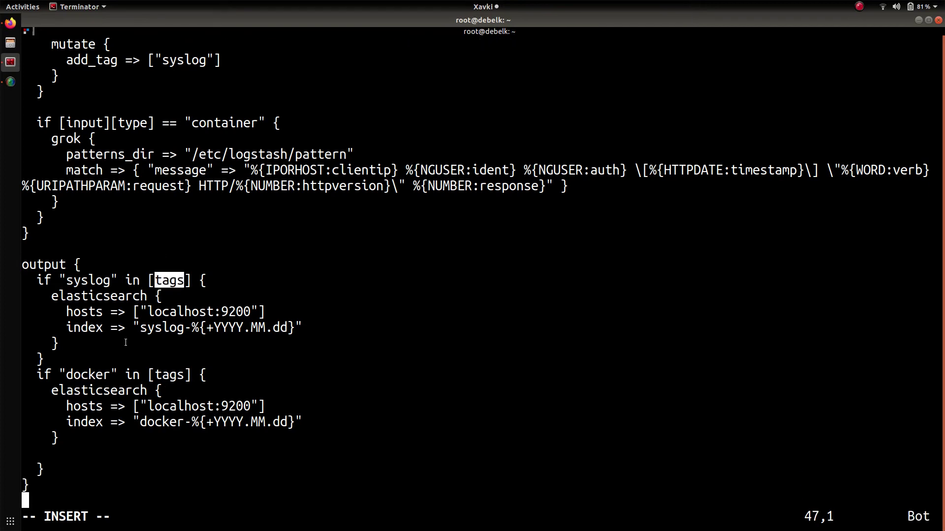
double_click(88, 281)
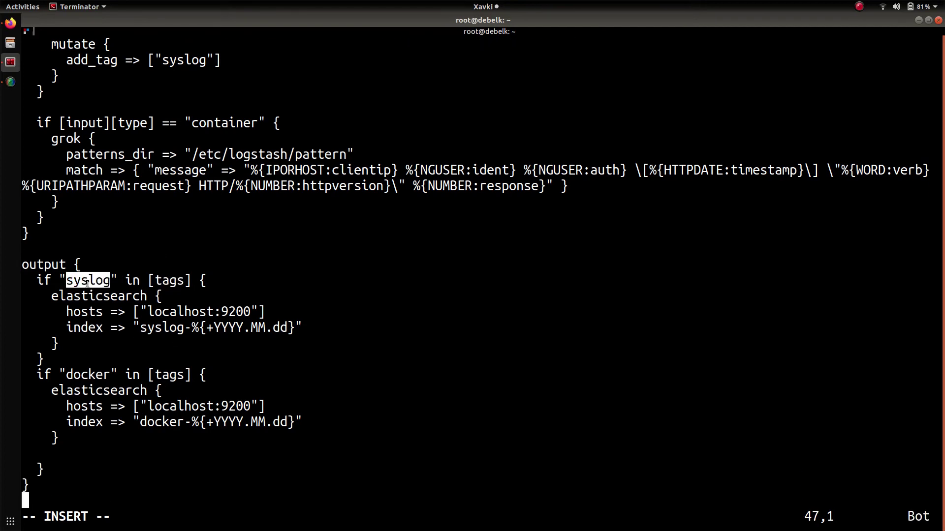
double_click(90, 374)
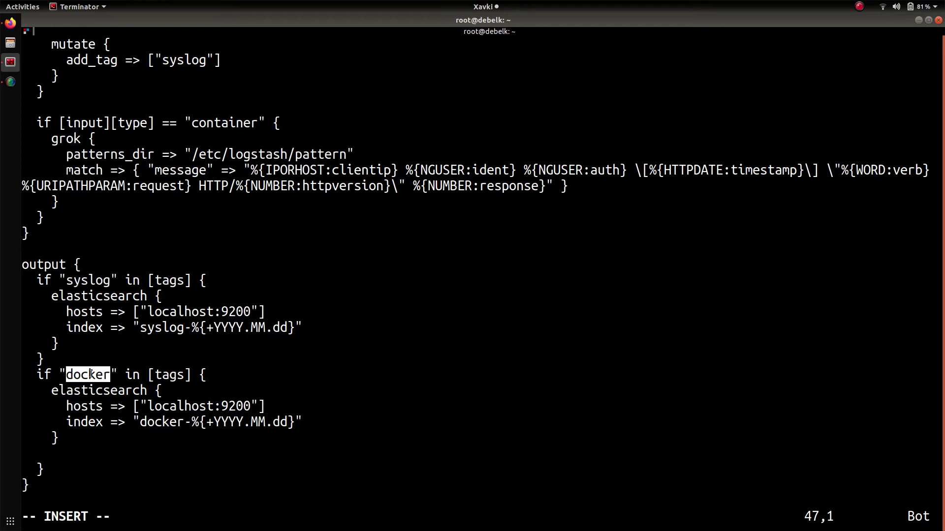
left_click(149, 422)
Step: Save the nginx.conf pipeline file and quit the editor
key("Escape")
type(":wq")
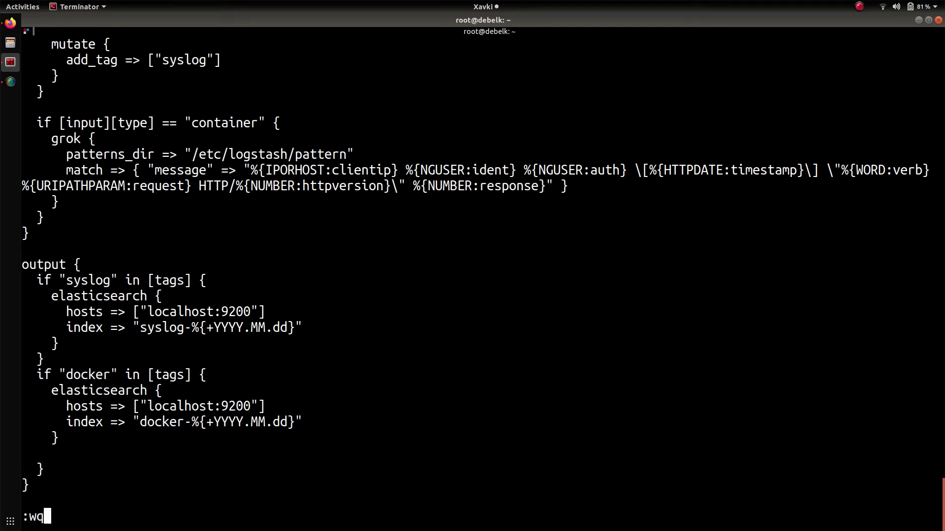
key("Return")
Step: Restart the logstash service on debelk with systemctl
type("systemclt")
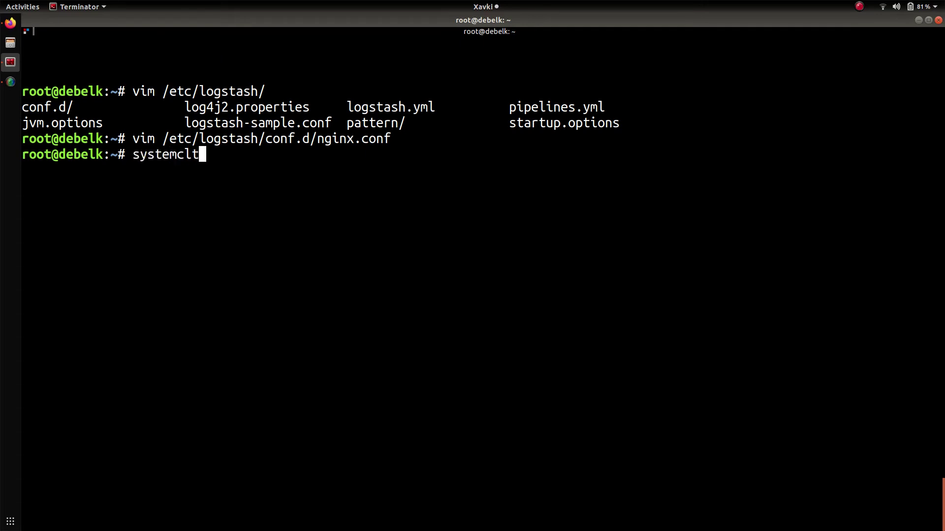
key("BackSpace")
type("l restart")
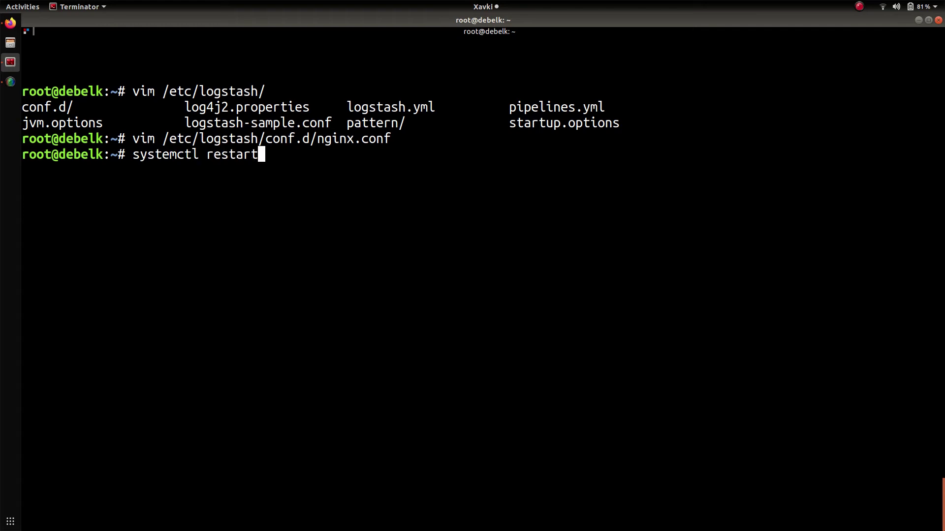
type(" logstas")
type("h")
key("BackSpace")
type("h")
key("Return")
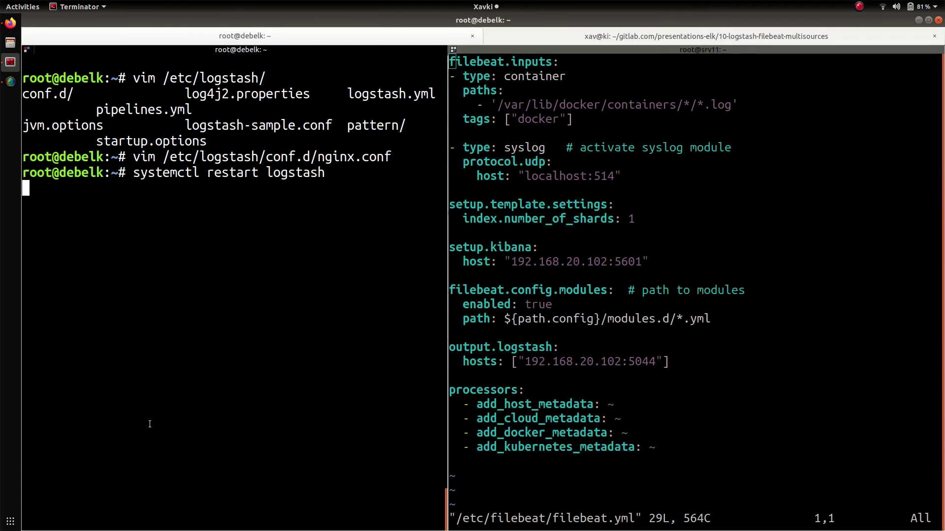
Step: Close filebeat.yml on srv11 and restart the filebeat service with systemctl
left_click(522, 456)
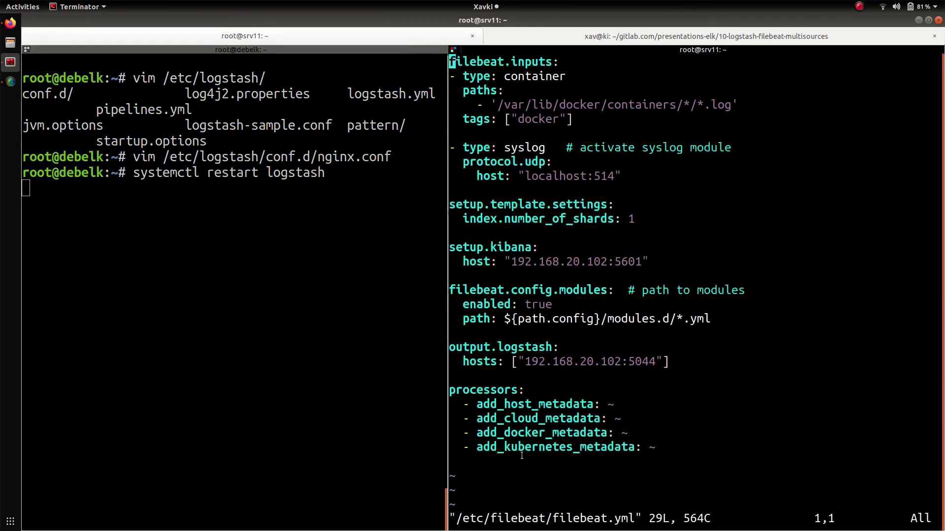
type(":q")
key("Return")
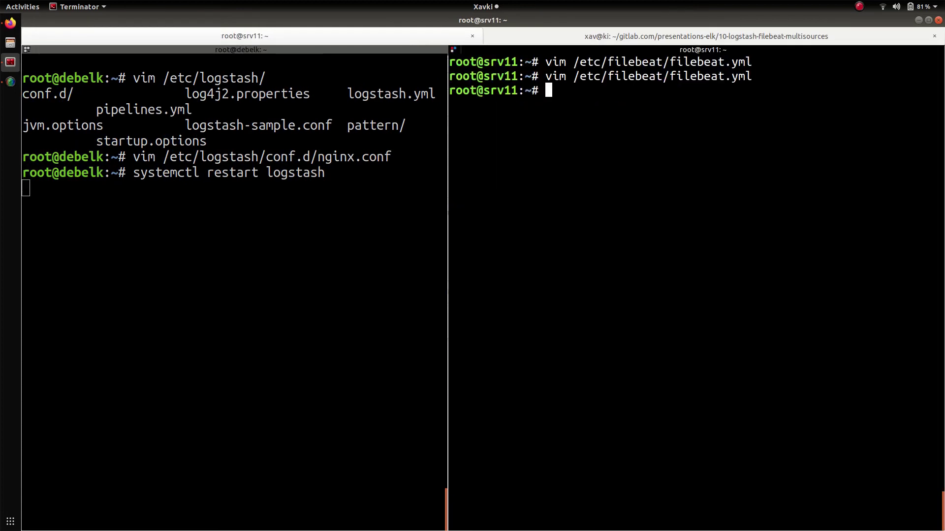
type("filebeat modules enable system")
key("ctrl+u")
type("systemcl")
type("t restart filebe")
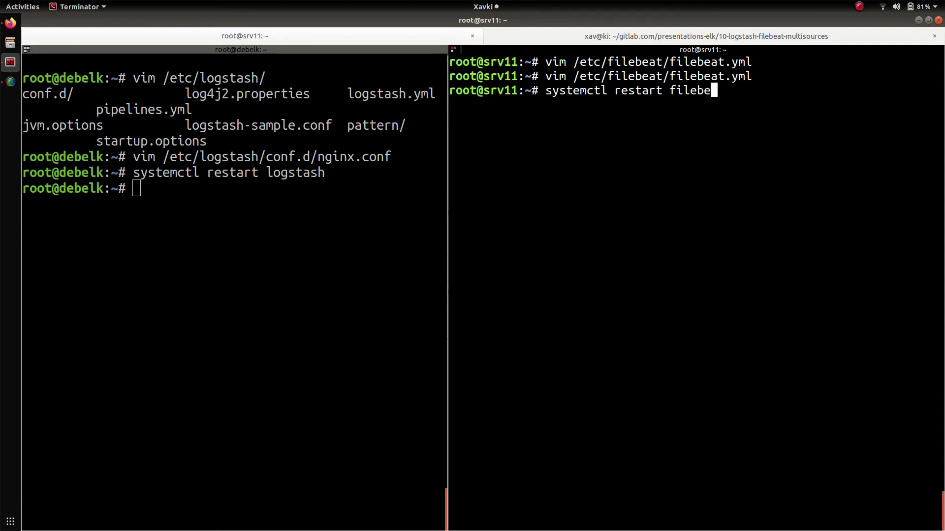
type("at")
key("Return")
Step: List the running Docker containers on srv11 and enlarge that terminal pane
type("docker ps")
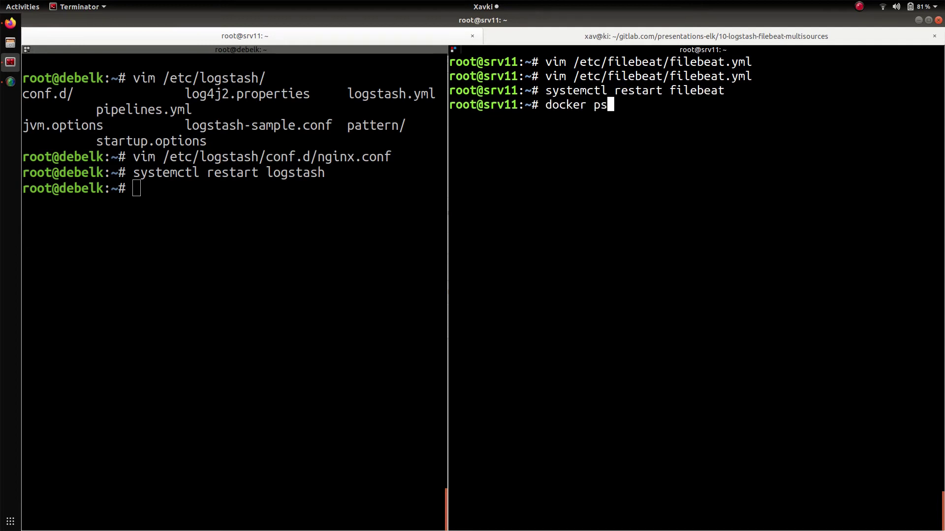
key("Return")
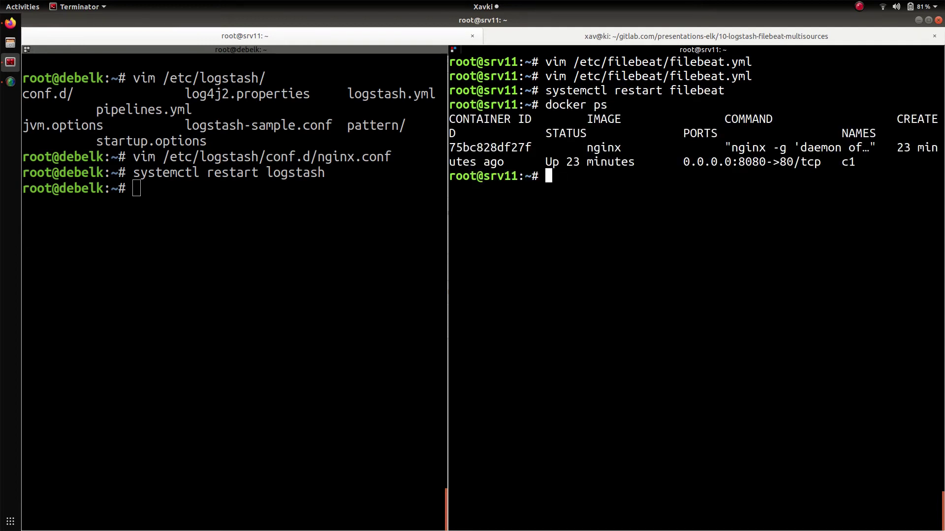
key("ctrl+shift+x")
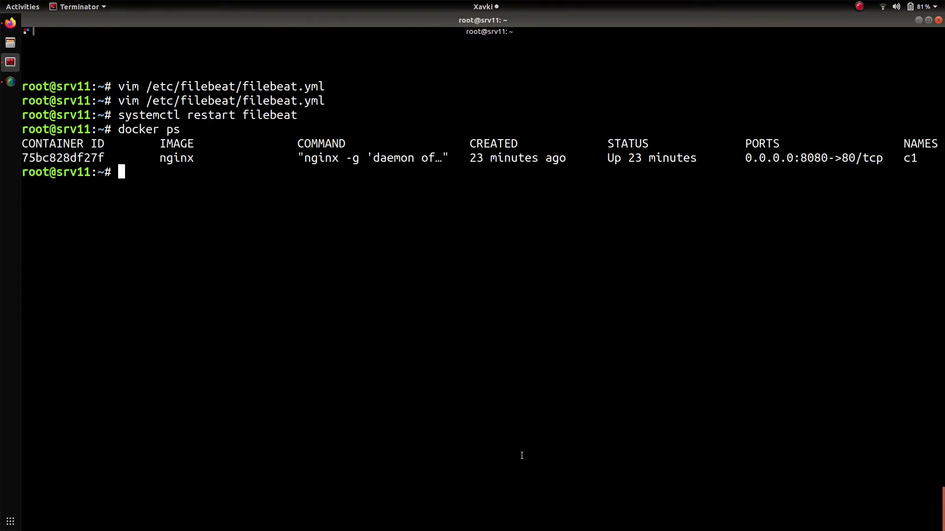
Step: Run a detached nginx container named c2 on srv11, publishing port 8081 to container port 80
type("docker run -d")
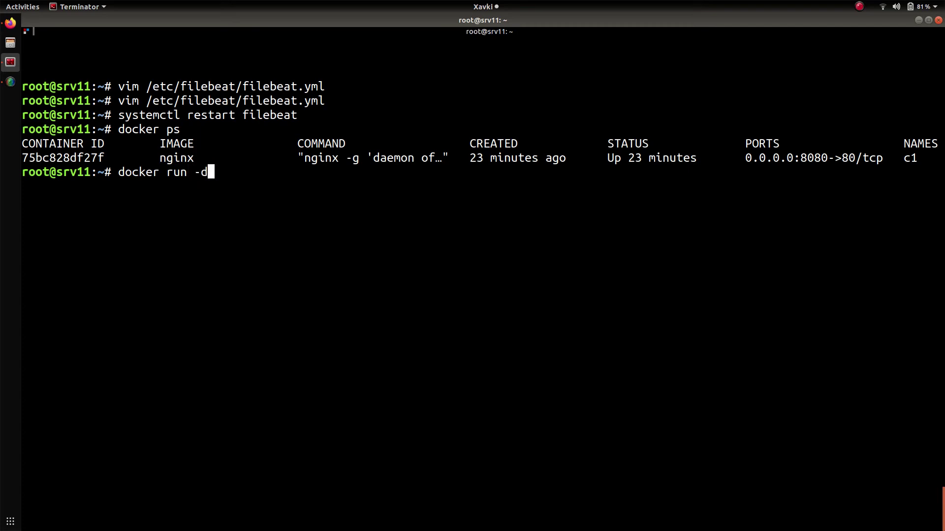
type(" --name")
type("c")
type("c")
key("BackSpace")
type("c2 -p 8081")
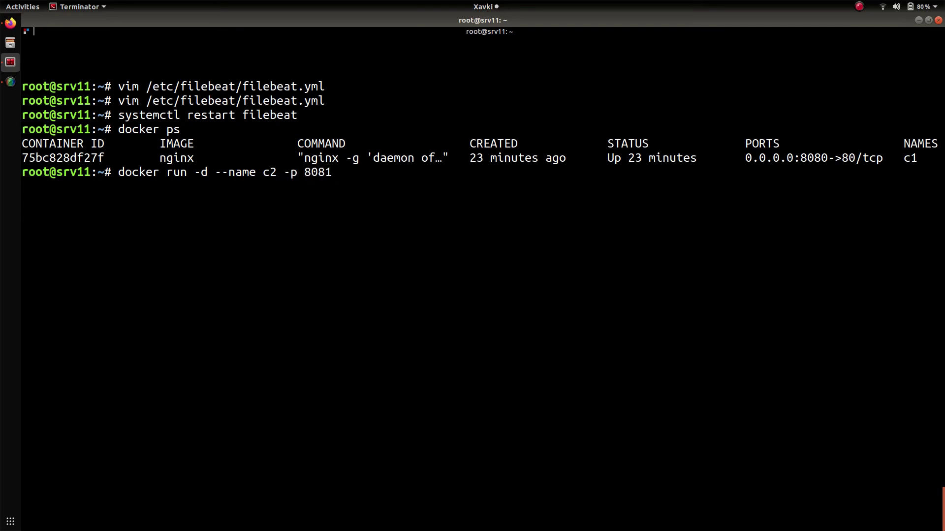
type(":8")
type("0 nginx")
key("Return")
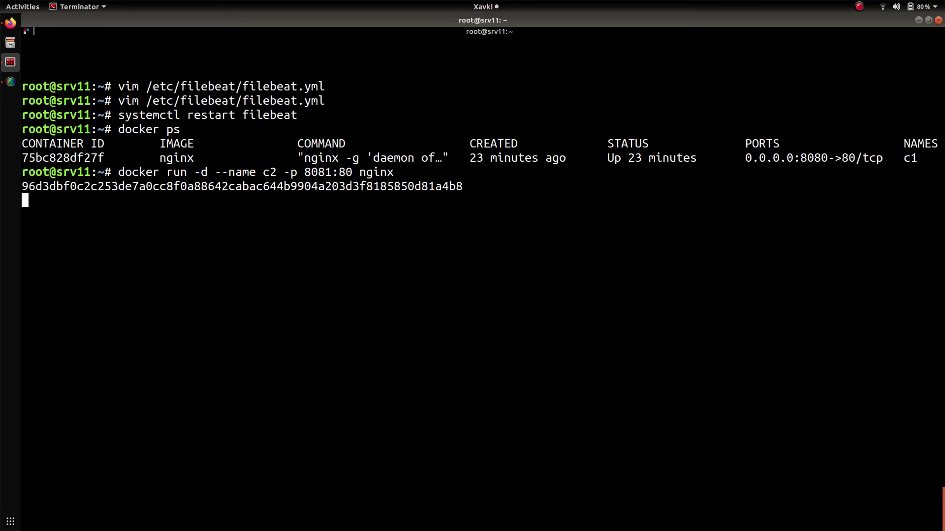
Step: List the containers again, request 127.0.0.1:8081 with curl to generate an nginx log, and clear the terminal
type("docker ps")
key("Return")
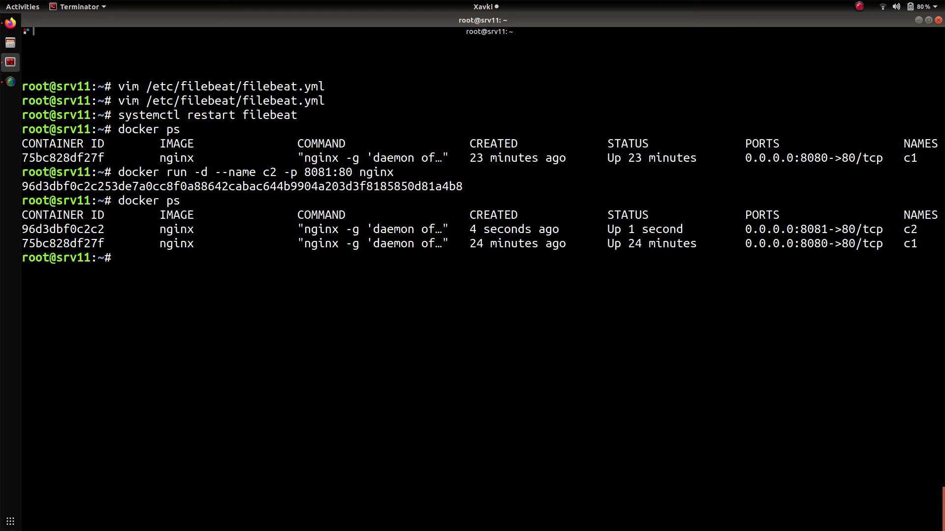
type("curl 127.0.0.1")
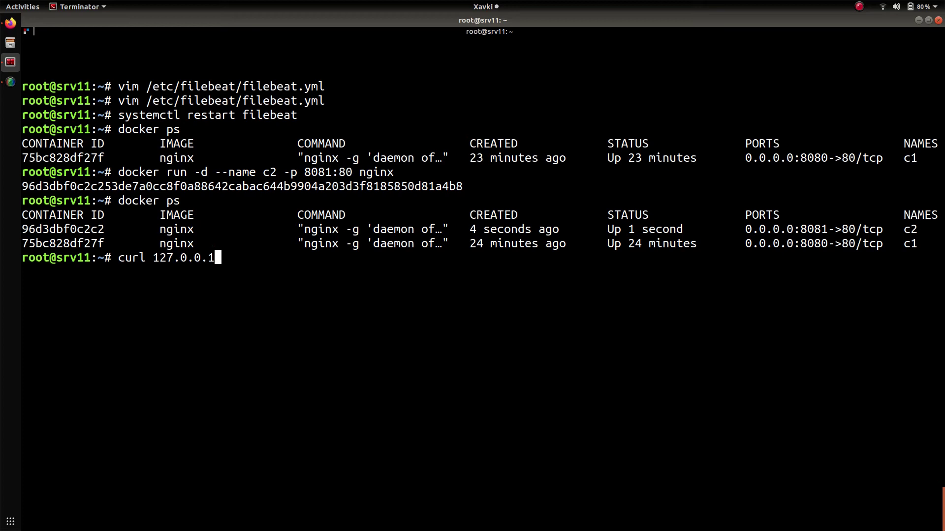
type(":8081")
key("Return")
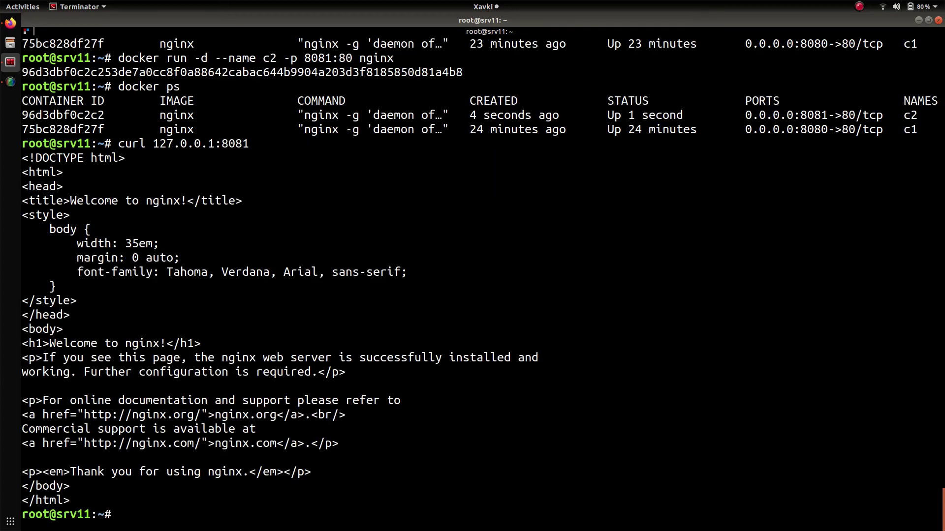
key("ctrl+l")
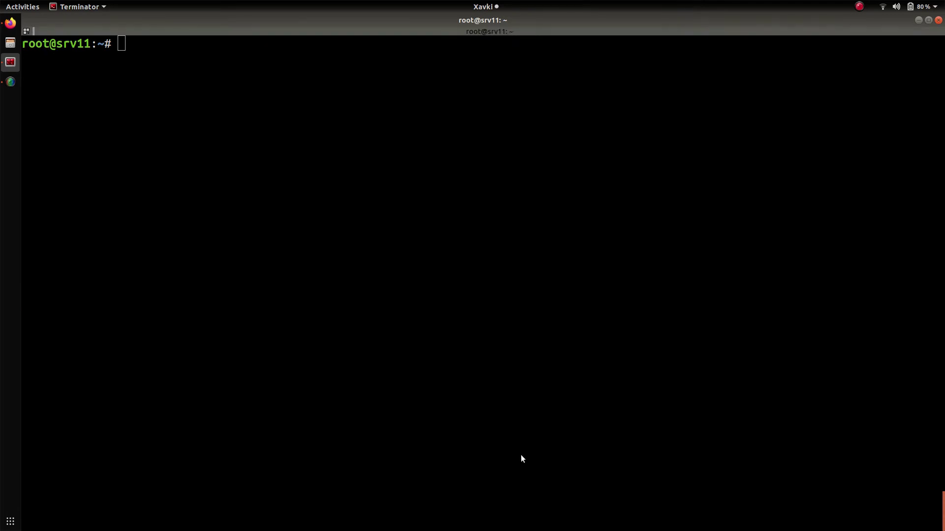
Step: Switch to Kibana's Index Management in Firefox, reload the indices and delete the syslog-2020.05.22 index
key("alt+Tab")
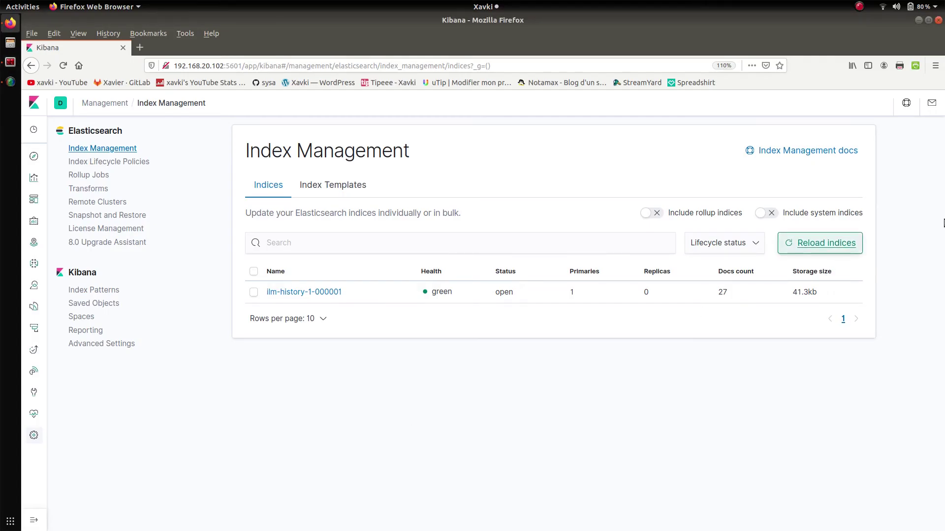
left_click(841, 249)
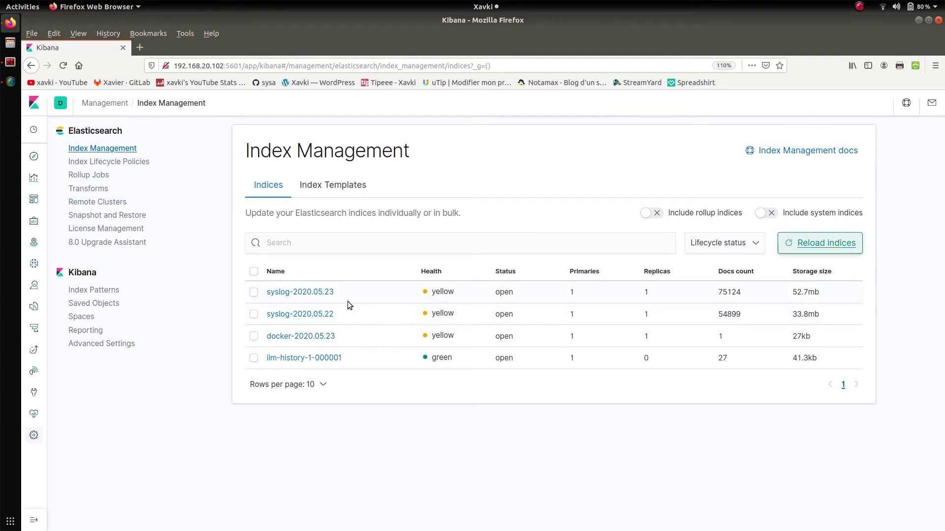
left_click(253, 314)
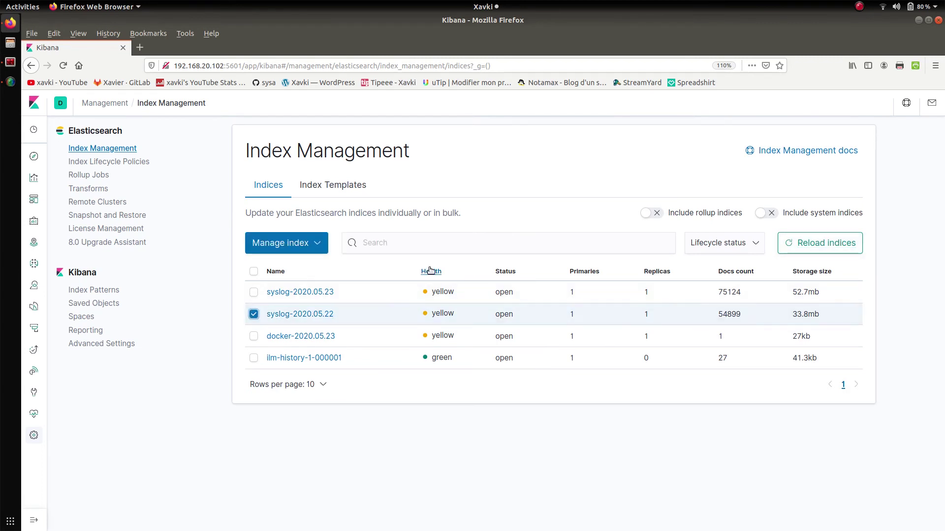
left_click(317, 243)
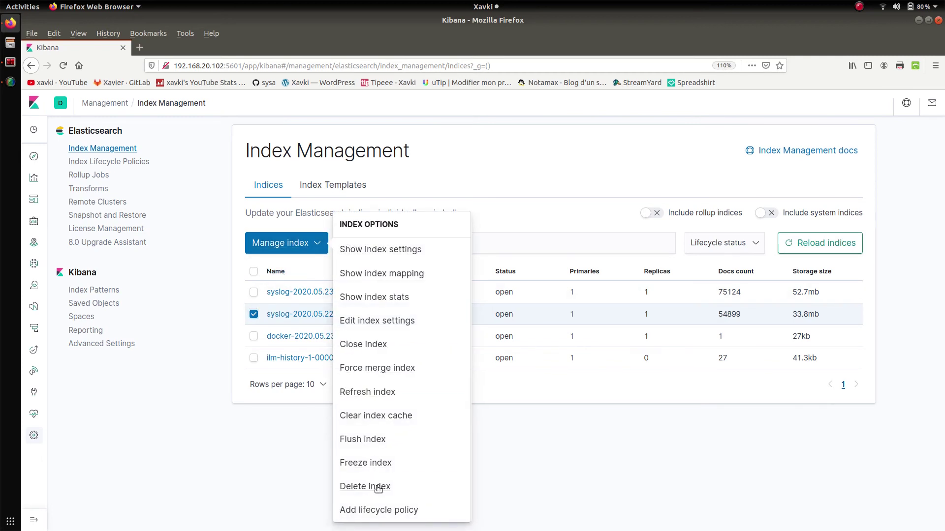
left_click(378, 487)
left_click(613, 344)
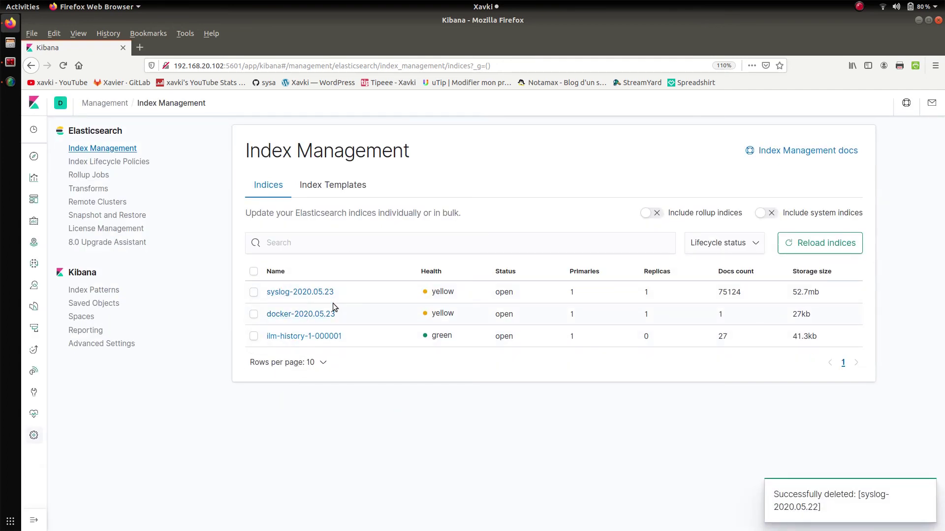
Step: Switch to the srv11 terminal to restart nginx with systemctl, and reload the indices back in Kibana
key("alt+Tab")
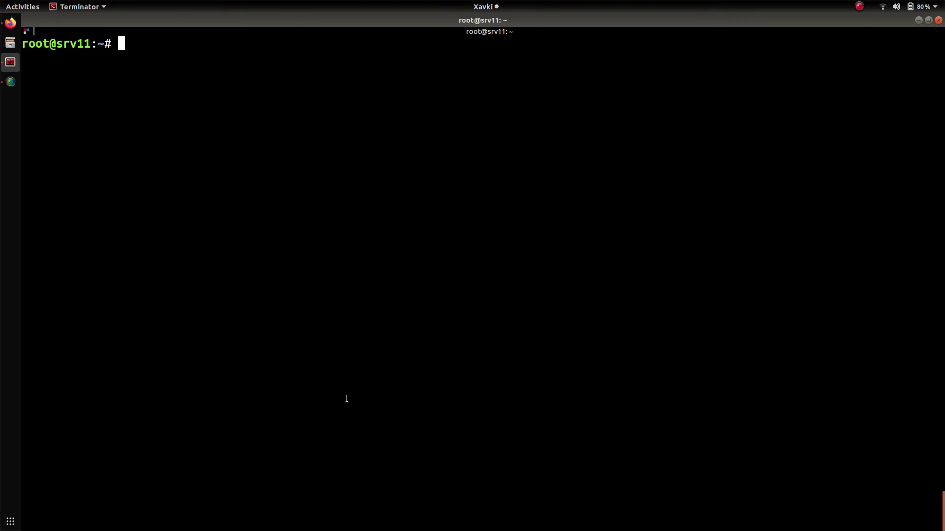
type("systemclt")
key("BackSpace")
key("BackSpace")
type("temctl restart ")
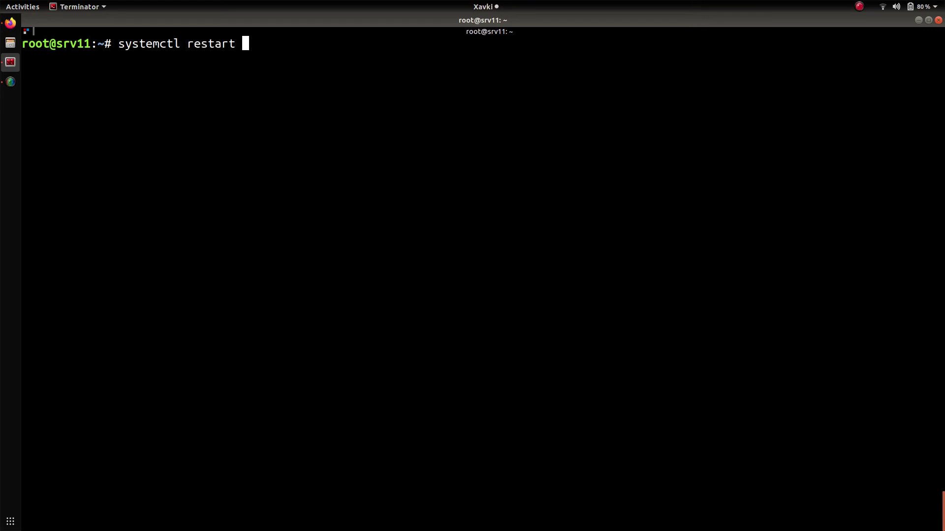
type("nginx")
key("Return")
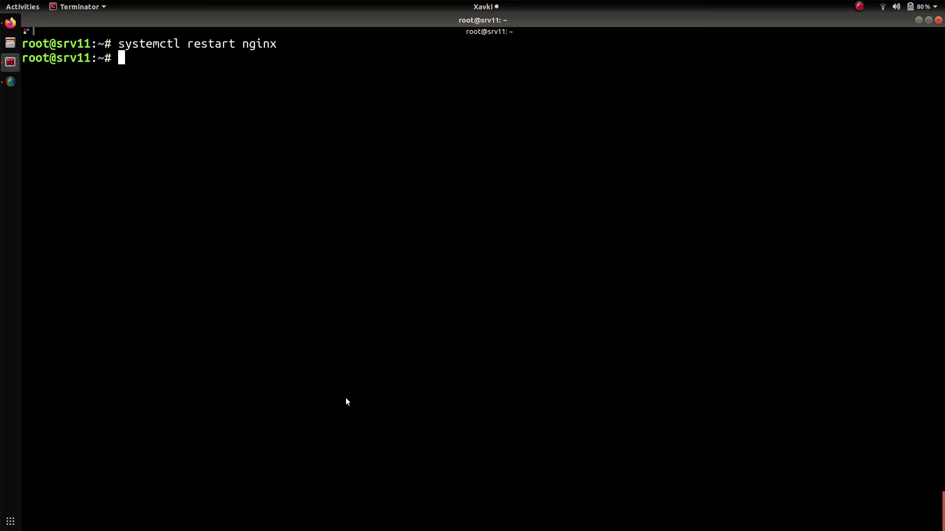
key("alt+Tab")
left_click(823, 246)
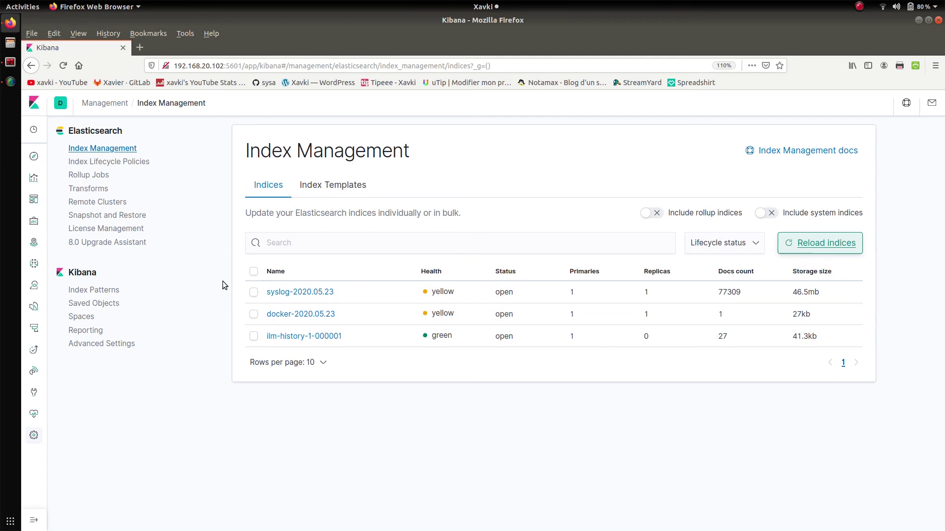
left_click(92, 290)
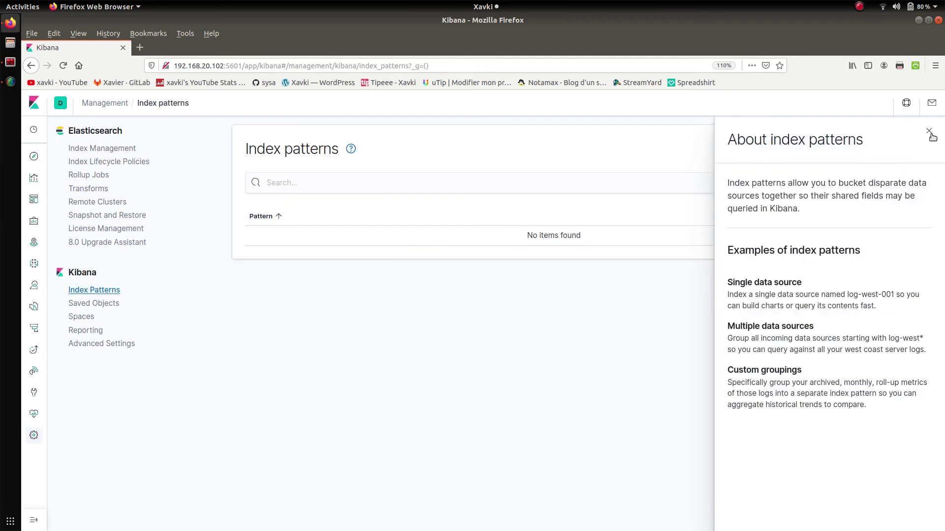
left_click(929, 132)
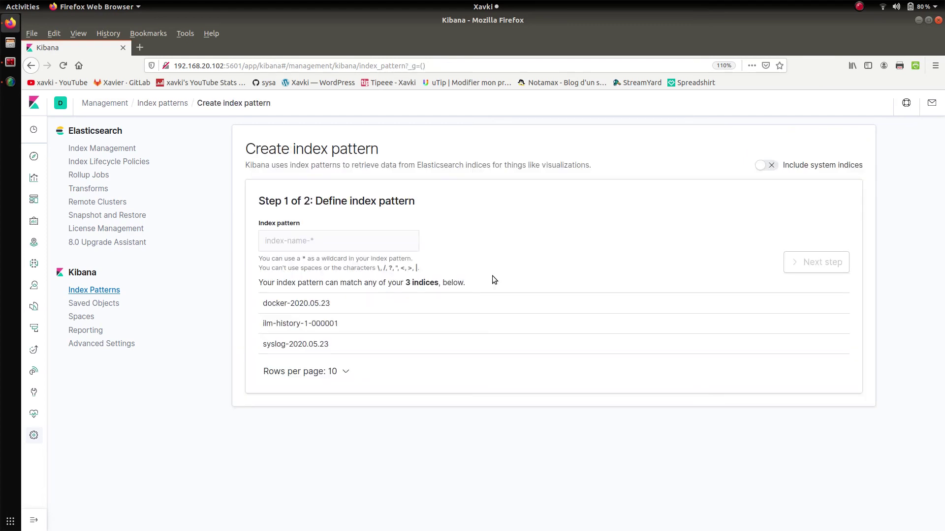
left_click(390, 238)
type("syslog")
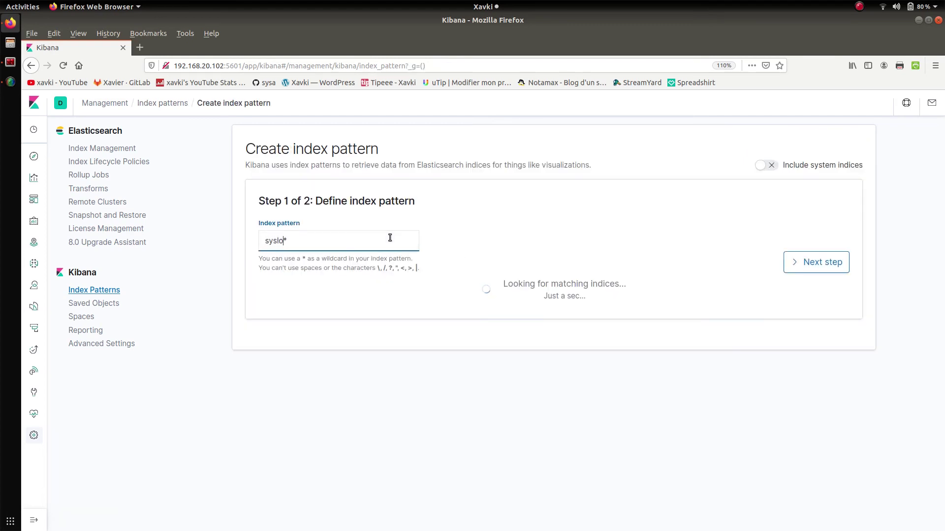
type("-")
left_click(817, 261)
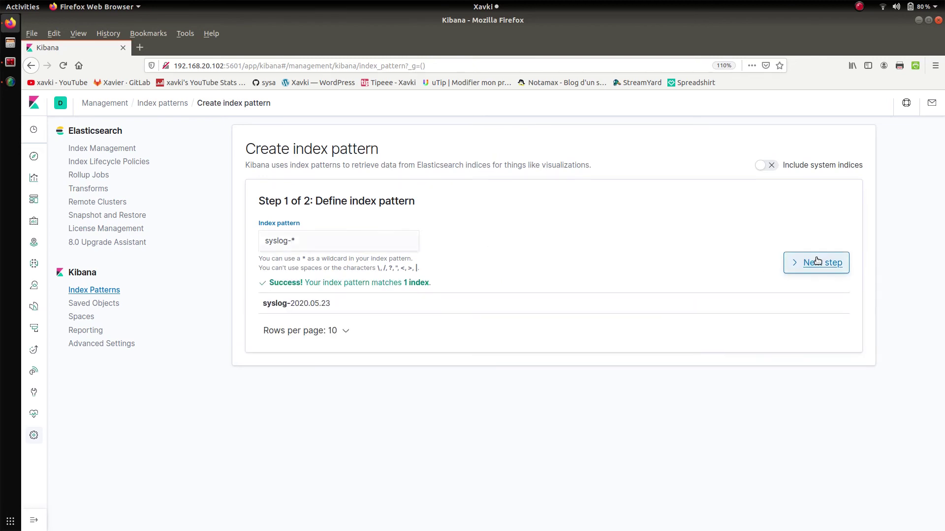
left_click(433, 263)
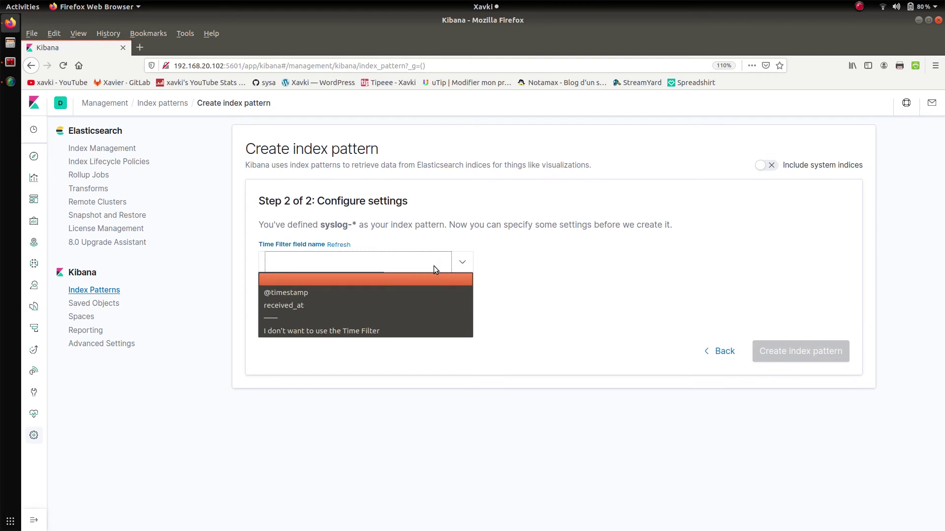
left_click(433, 293)
left_click(772, 352)
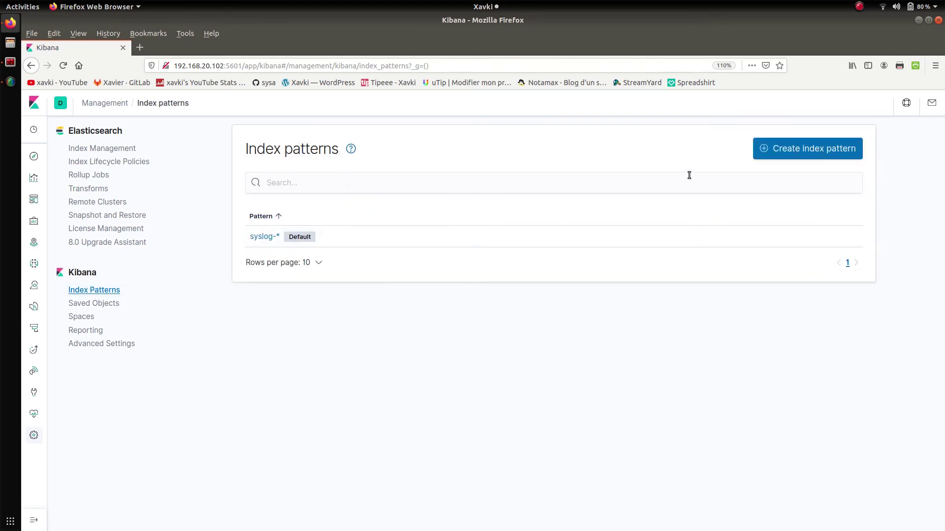
left_click(787, 151)
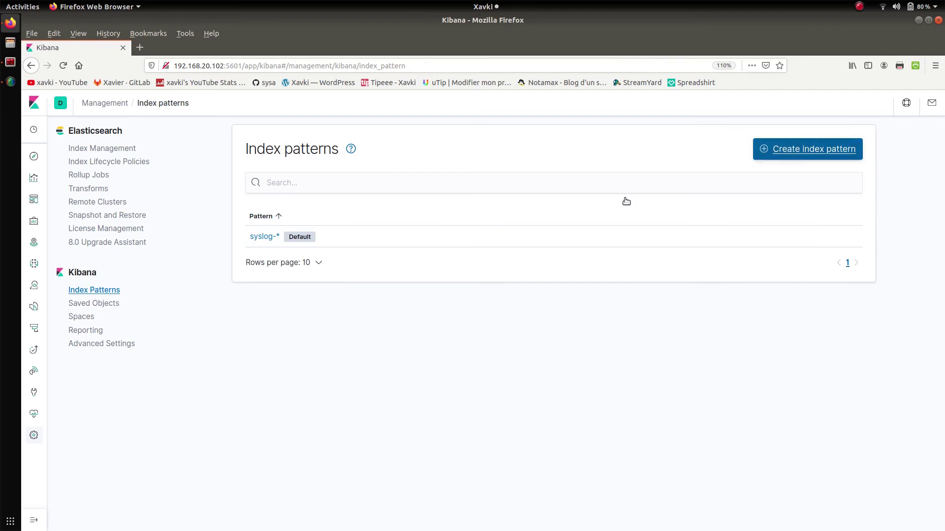
left_click(373, 251)
type("docker-*")
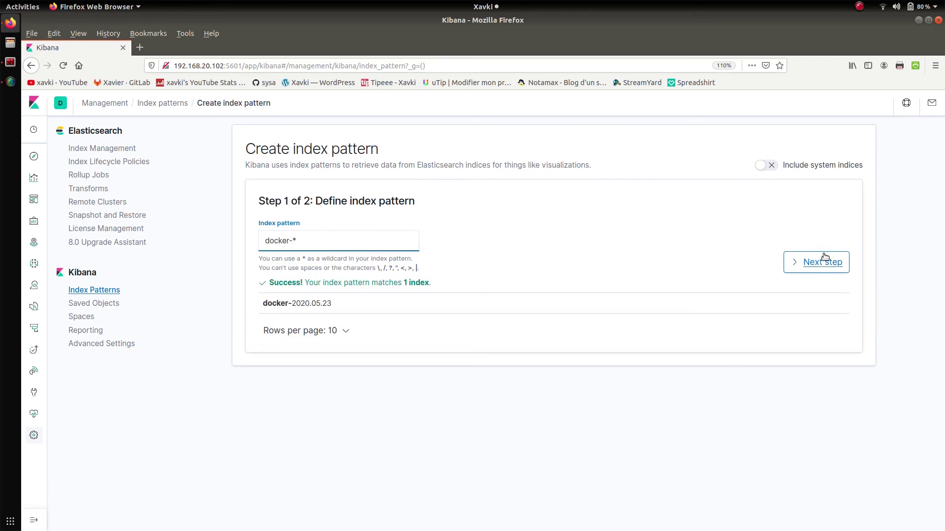
left_click(823, 256)
left_click(409, 261)
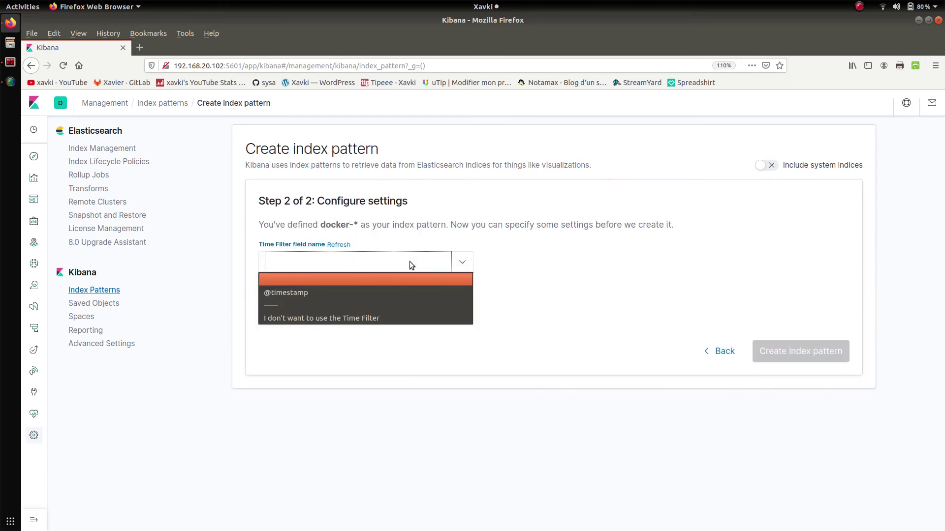
left_click(396, 300)
left_click(398, 270)
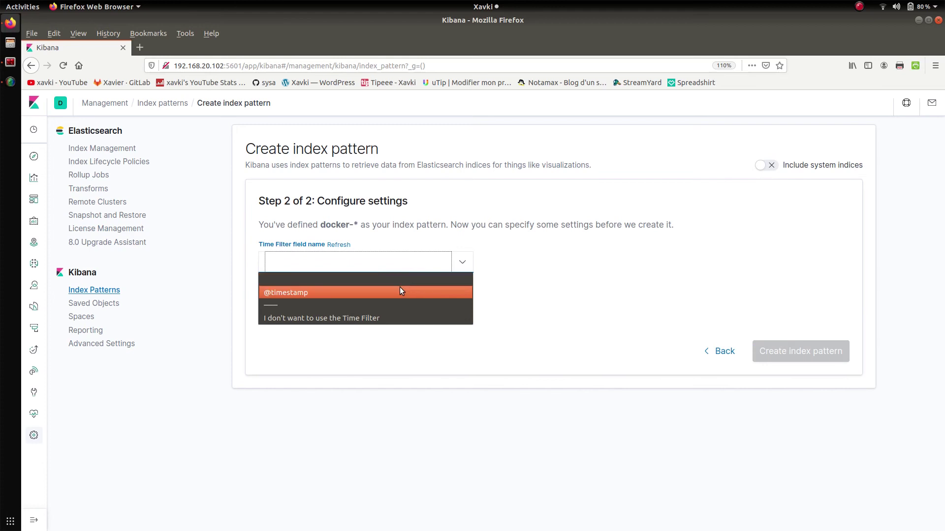
left_click(400, 290)
left_click(787, 359)
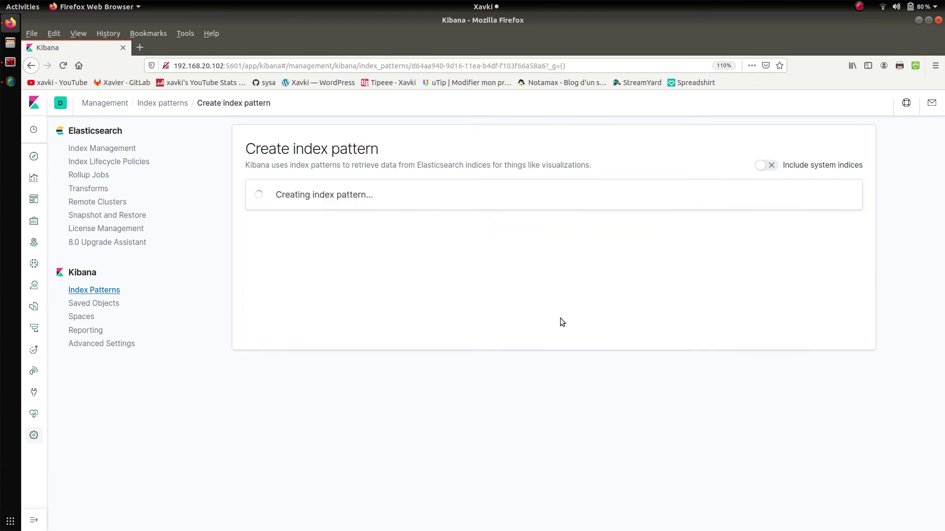
Step: Review the indices in Index Management, and open Discover to check which index patterns it offers
left_click(110, 146)
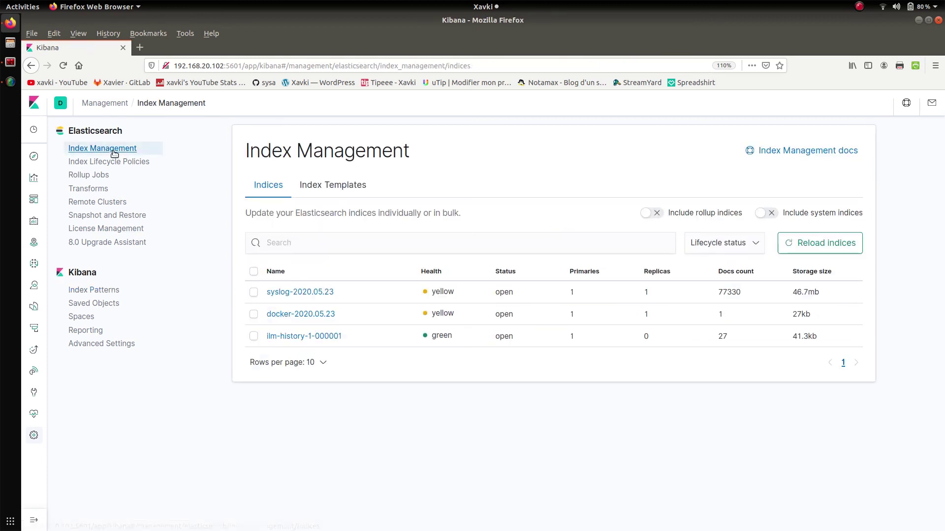
left_click(33, 157)
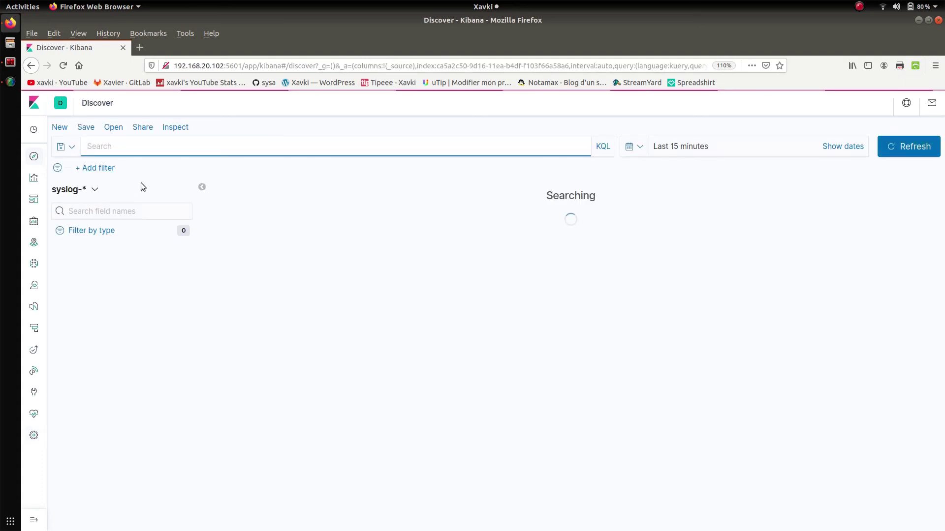
left_click(97, 190)
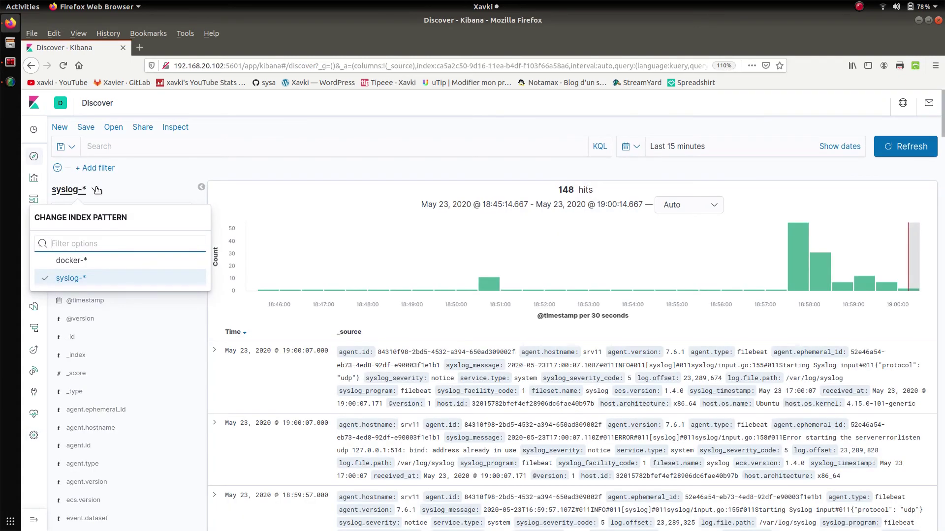
left_click(153, 159)
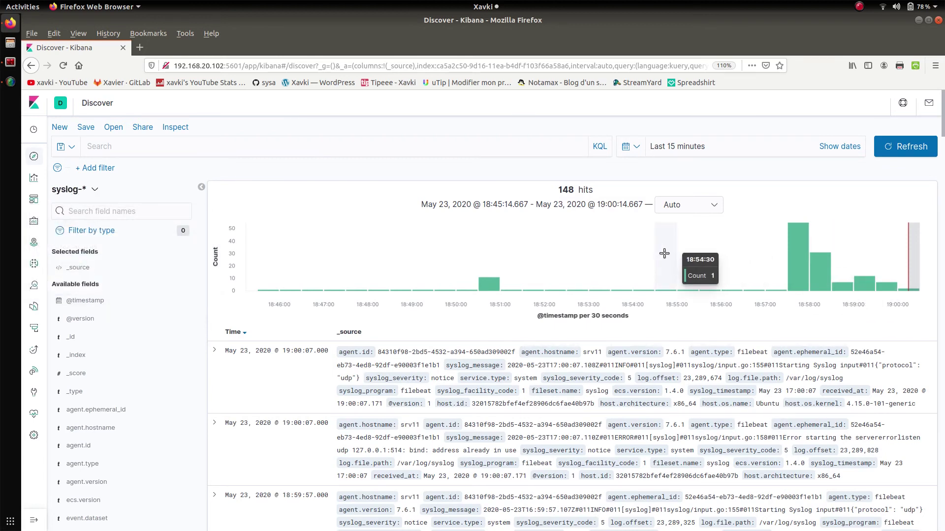
Step: Expand the newest syslog-* document in Discover and examine its fields, especially the tags and syslog_severity
left_click(214, 350)
scroll(213, 351, "down", 10)
scroll(214, 351, "down", 4)
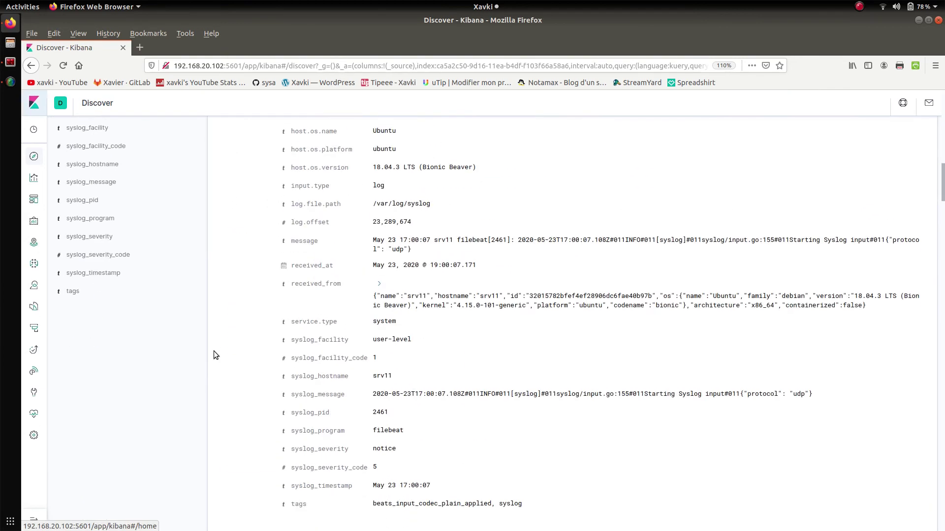
scroll(214, 350, "down", 10)
scroll(214, 351, "down", 5)
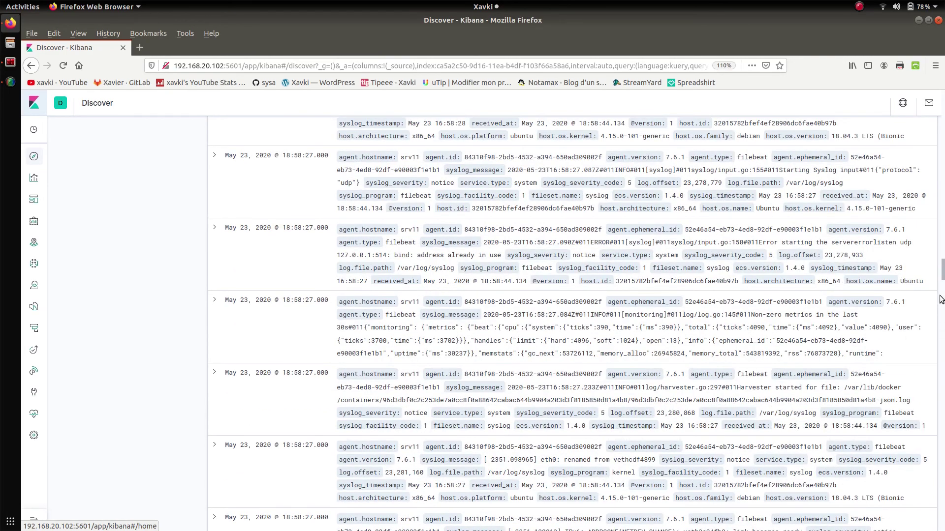
left_click_drag(942, 274, 942, 146)
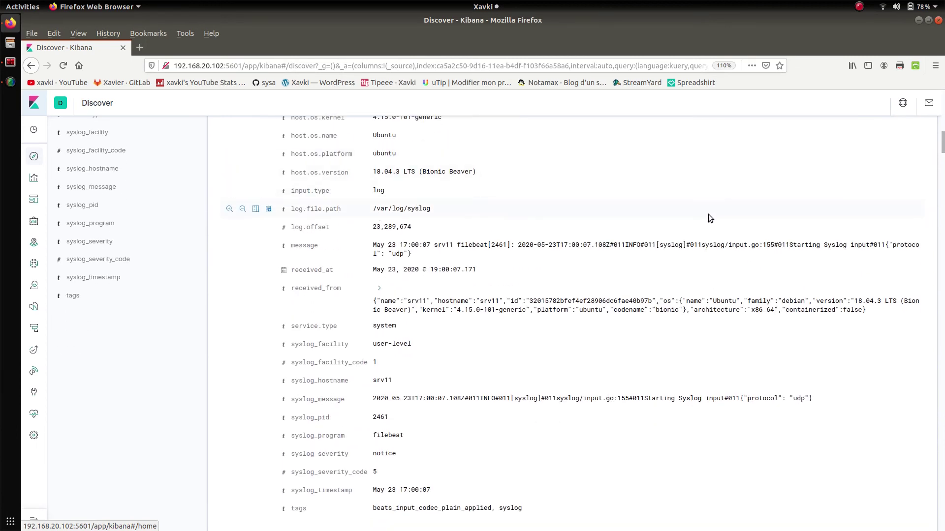
left_click_drag(942, 143, 942, 157)
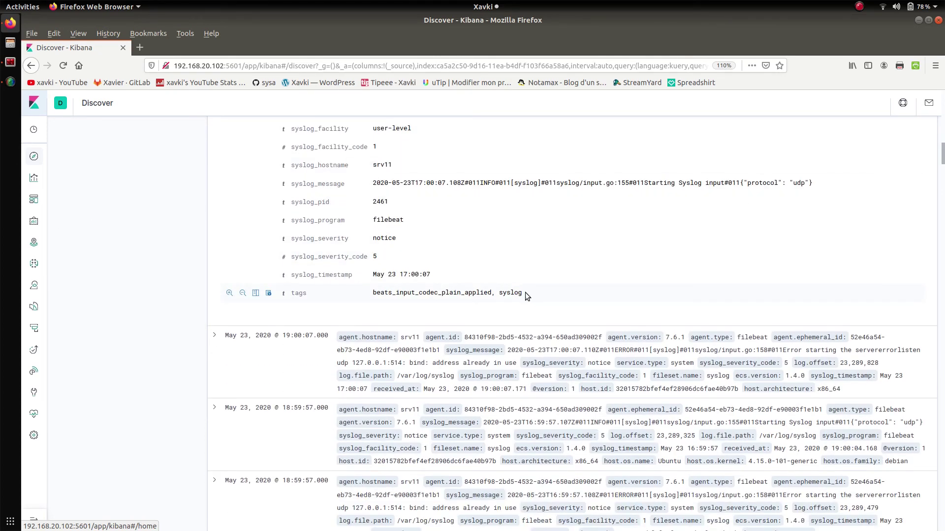
left_click_drag(525, 295, 498, 294)
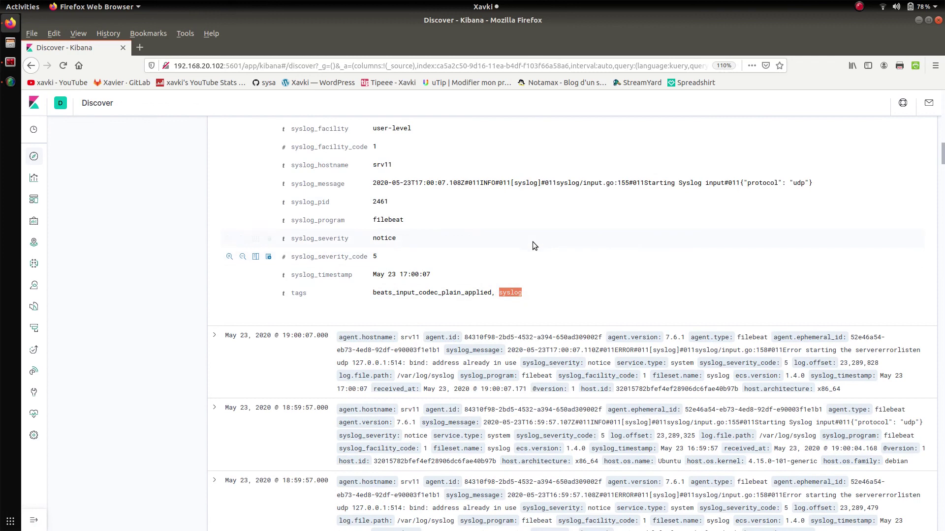
left_click_drag(412, 241, 375, 241)
Step: Compare the message and syslog_message fields of the expanded syslog document, and collapse it
left_click_drag(942, 156, 941, 148)
left_click(790, 247)
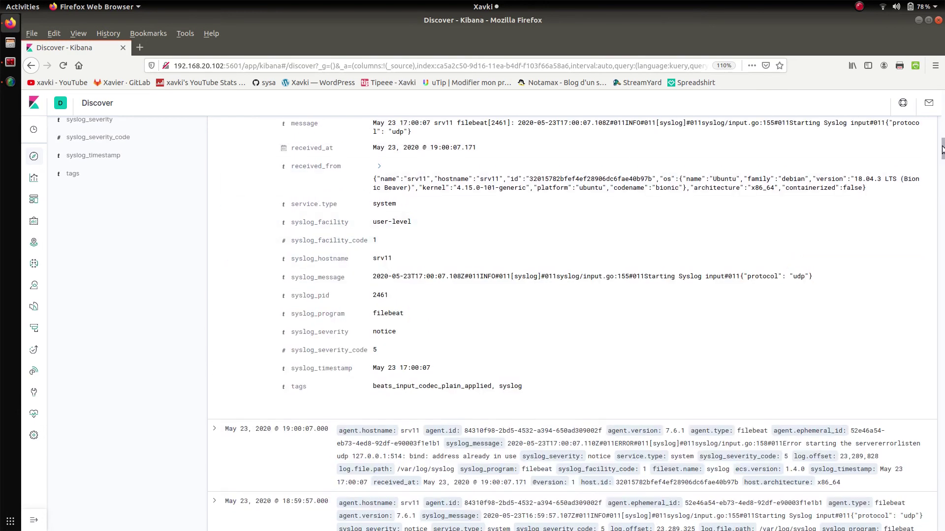
scroll(942, 150, "up", 2)
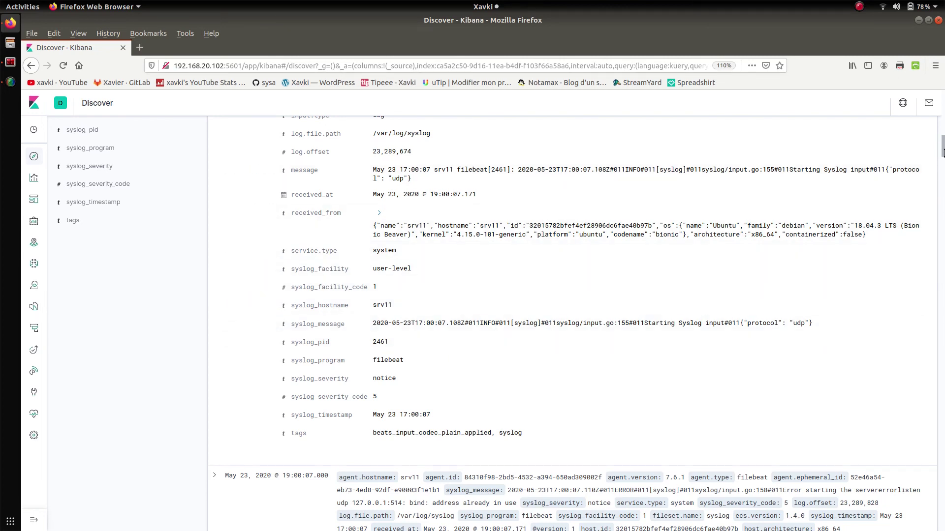
left_click_drag(942, 150, 942, 144)
left_click_drag(439, 310, 375, 300)
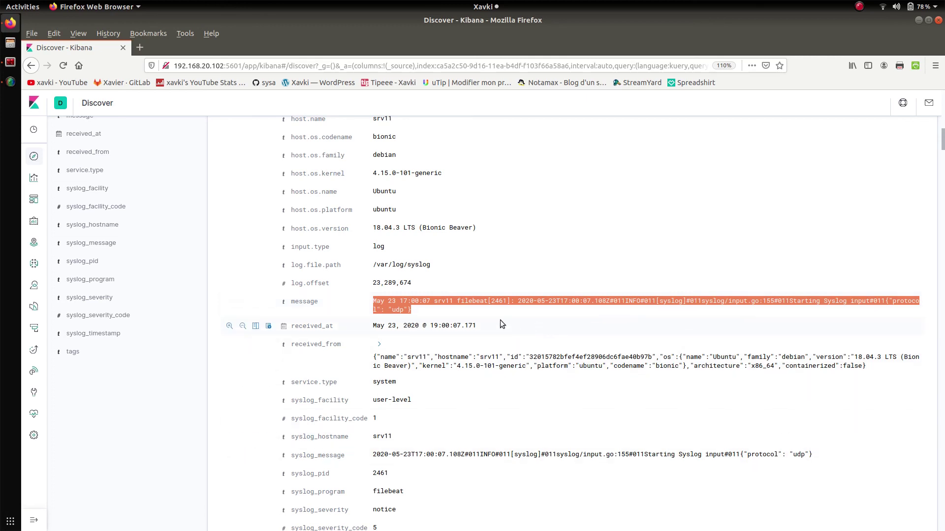
left_click(841, 453)
left_click_drag(841, 453, 372, 454)
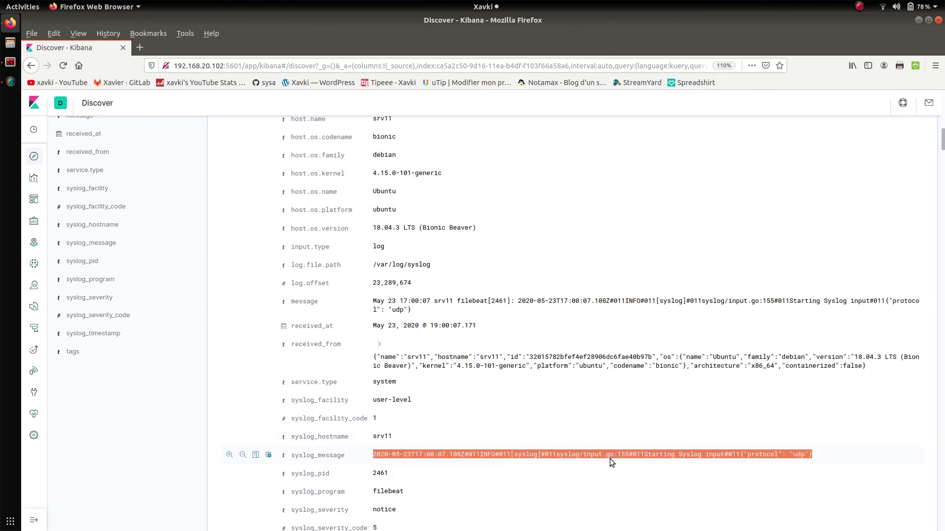
scroll(610, 459, "up", 3)
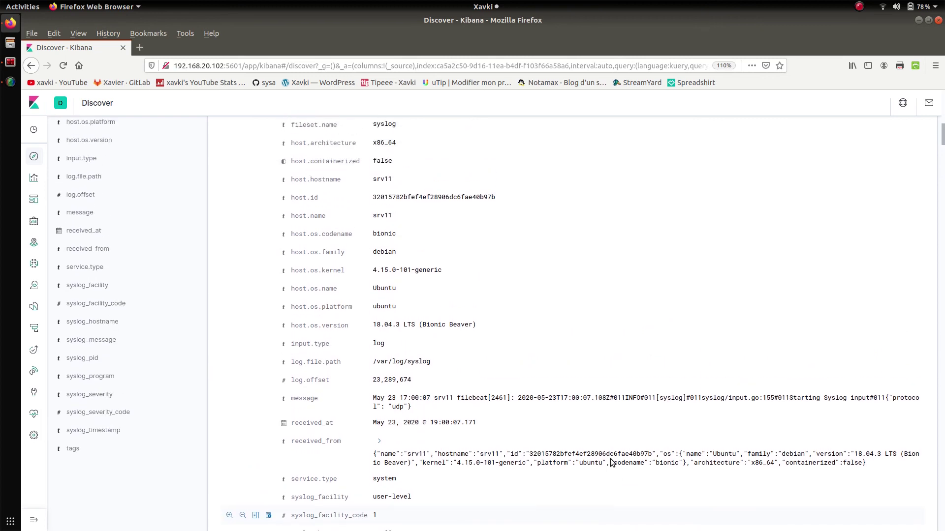
scroll(463, 347, "up", 15)
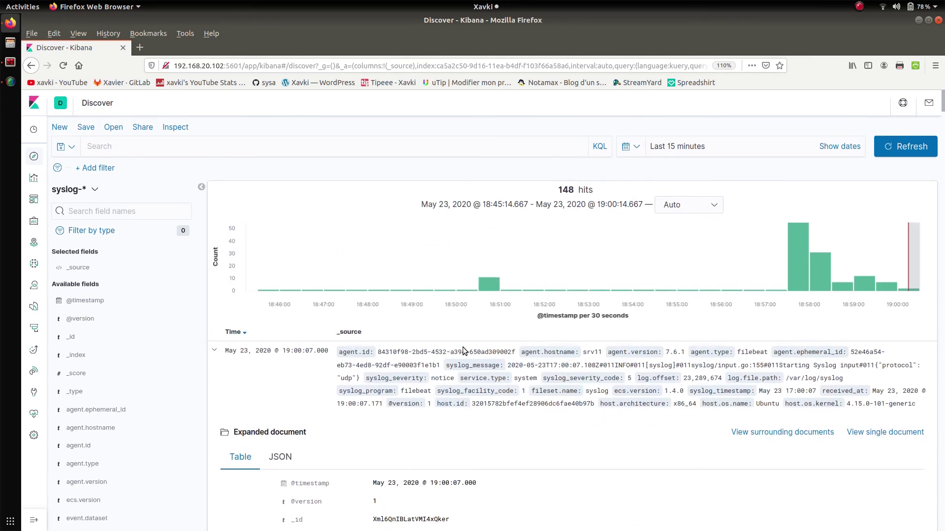
left_click(214, 351)
Step: Look through the list of syslog entries from the last 15 minutes
scroll(212, 354, "down", 2)
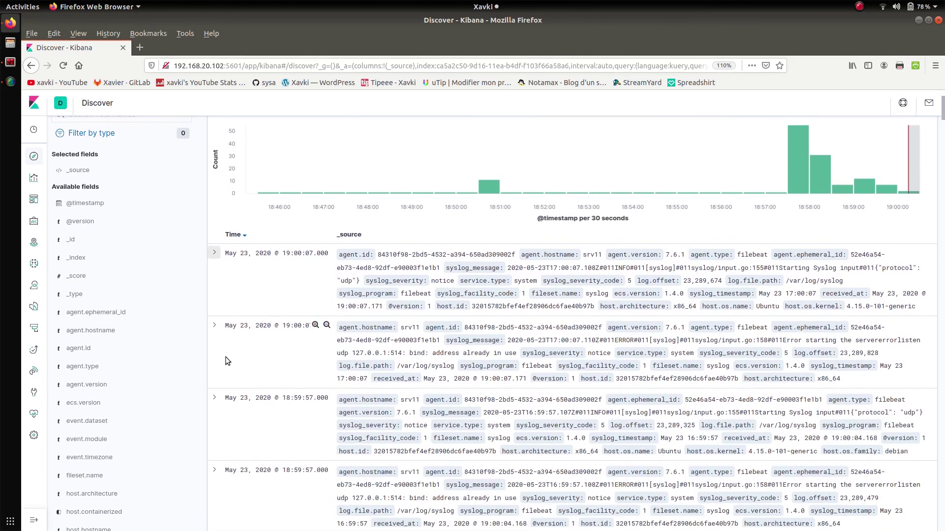
scroll(225, 356, "down", 3)
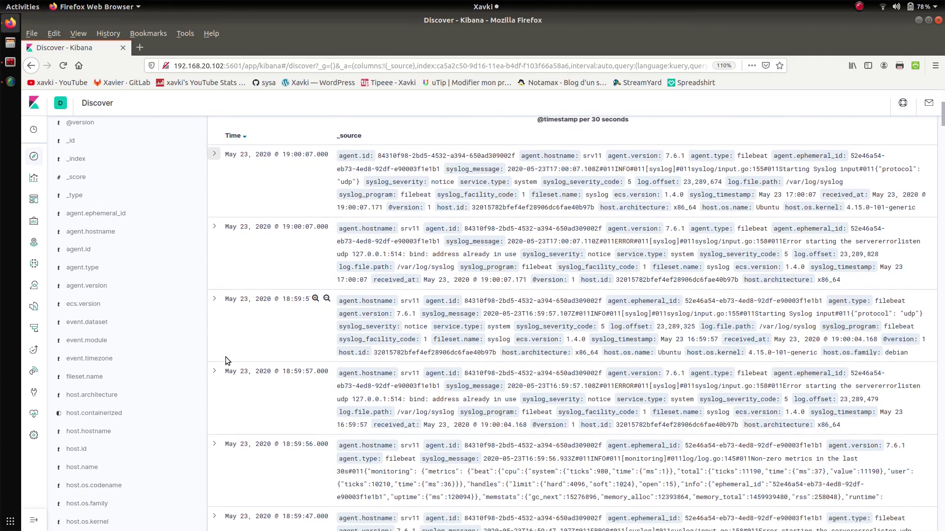
scroll(226, 357, "down", 4)
scroll(225, 356, "down", 1)
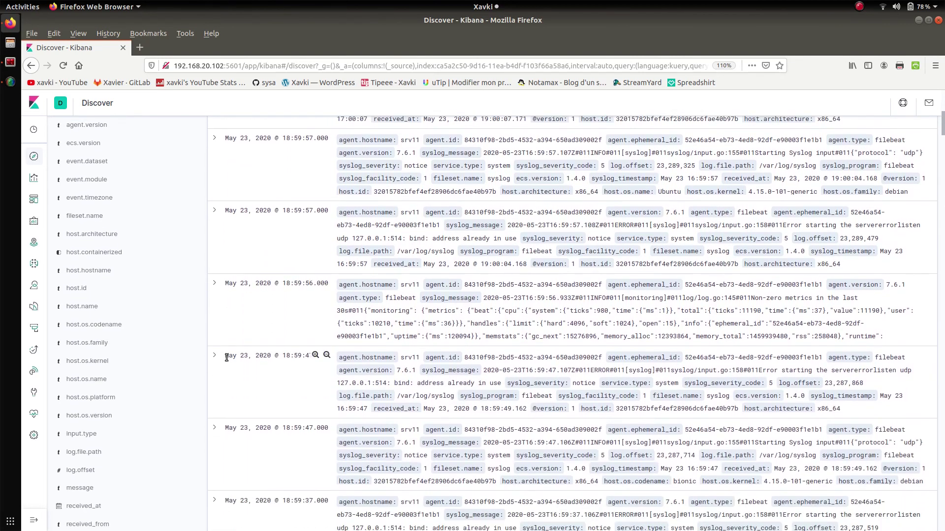
scroll(227, 358, "down", 1)
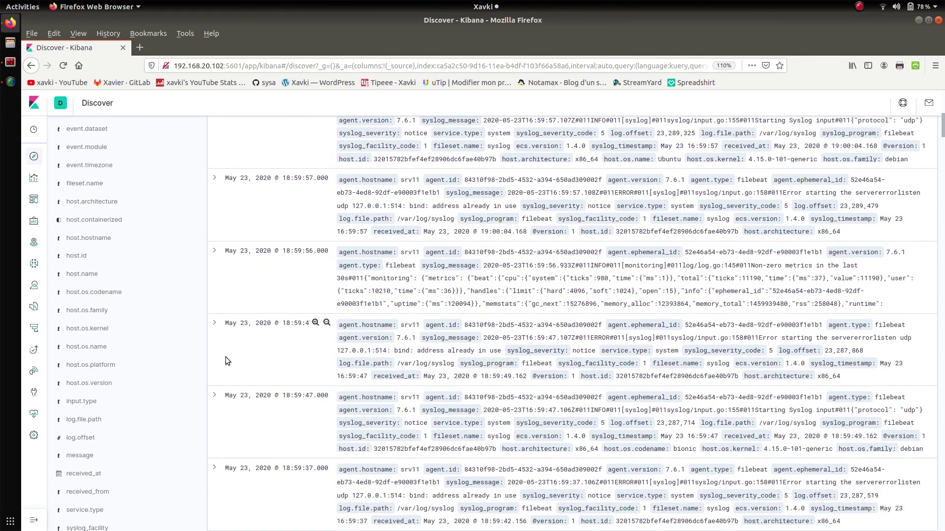
scroll(225, 357, "down", 3)
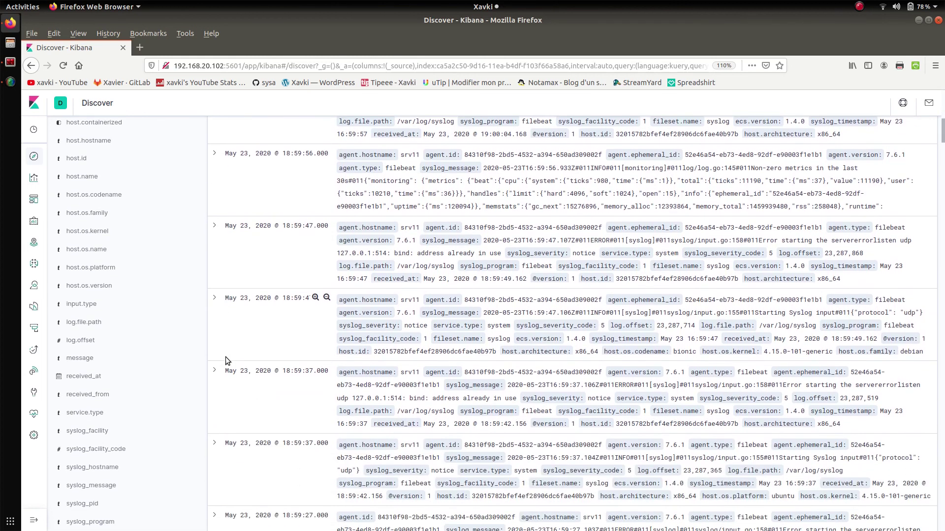
scroll(225, 356, "up", 10)
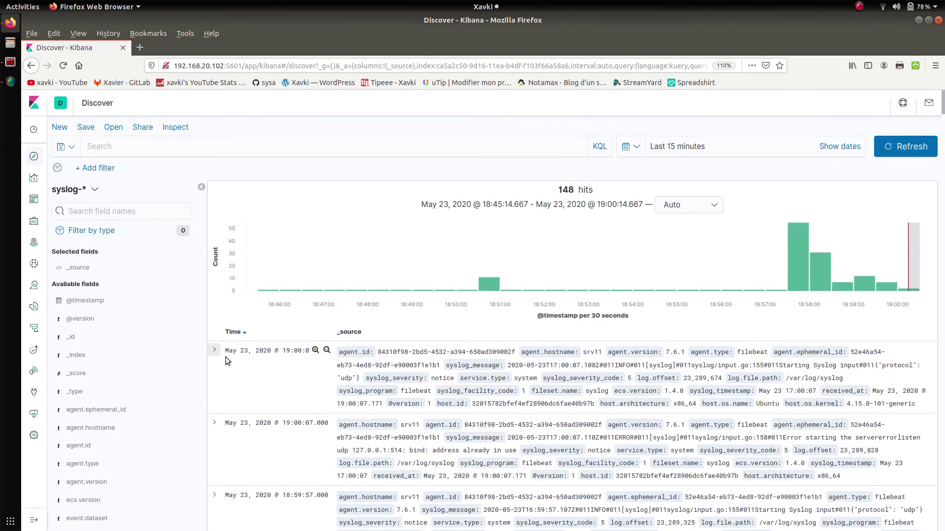
Step: Switch Discover to the docker-* index pattern, expand the nginx document and examine its container fields
left_click(81, 192)
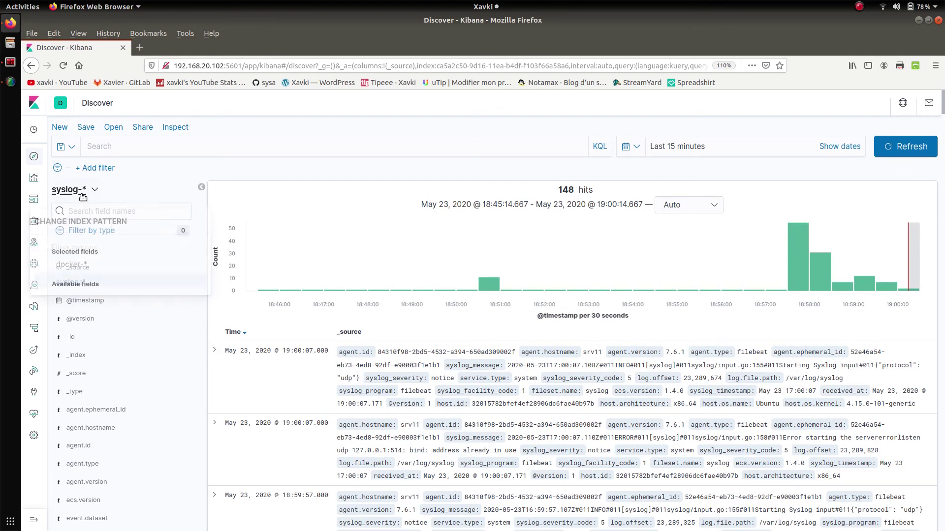
left_click(72, 261)
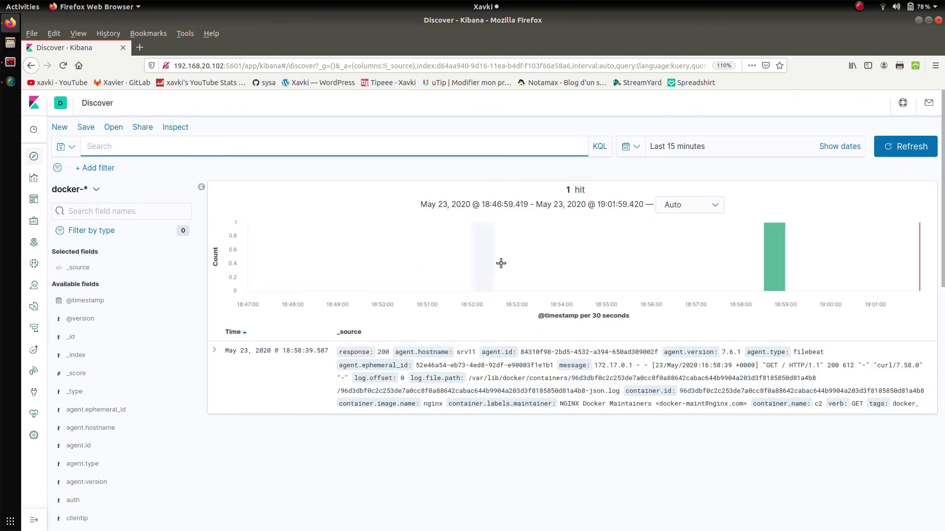
left_click(214, 350)
scroll(231, 394, "down", 2)
scroll(229, 390, "down", 5)
scroll(231, 392, "down", 4)
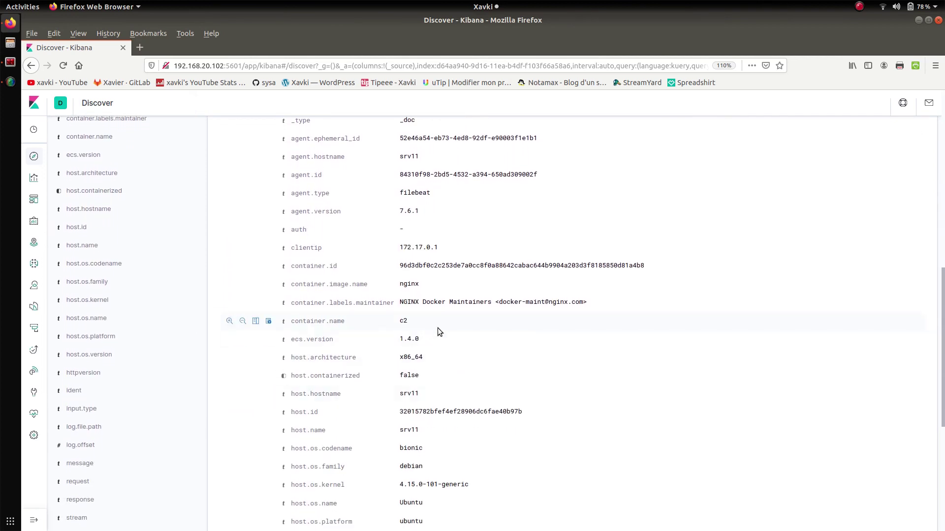
Step: Check the container.name and host.hostname fields of the expanded nginx document
scroll(438, 383, "down", 2)
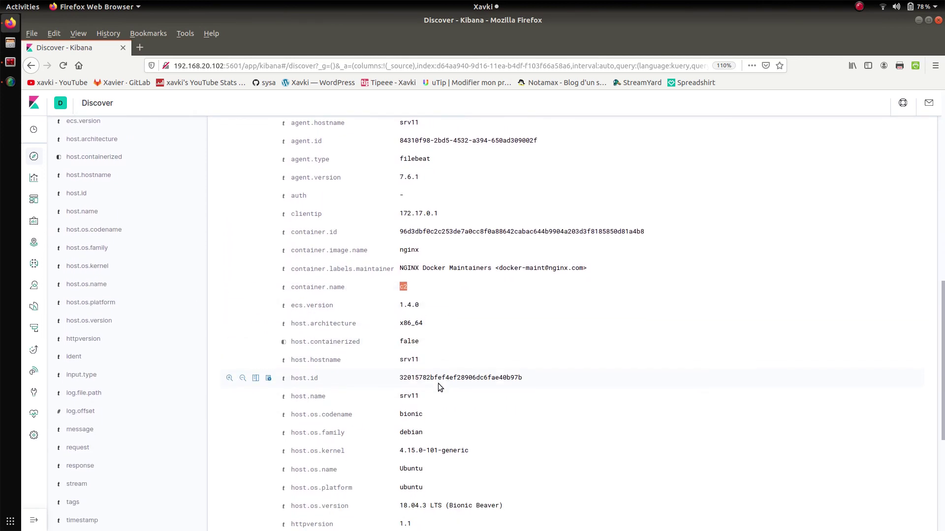
left_click(429, 298)
scroll(405, 295, "down", 4)
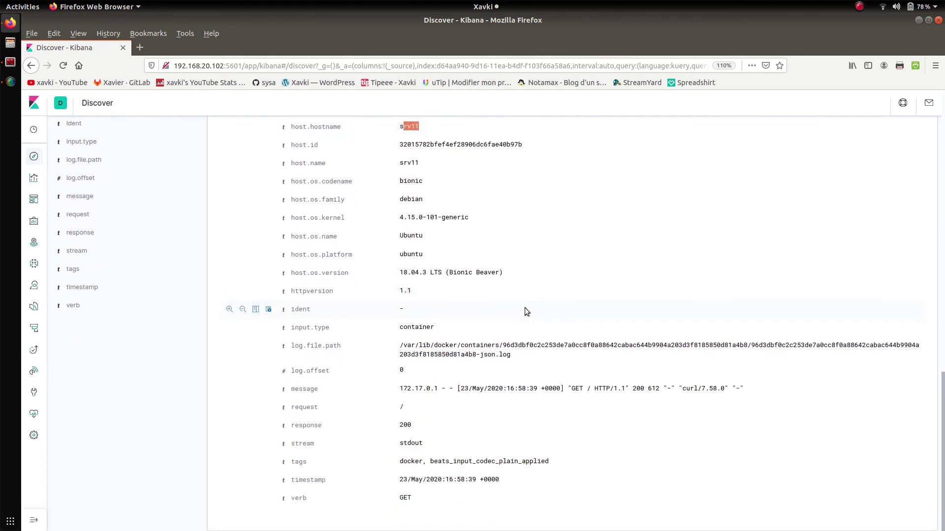
Step: Compare the nginx document's message with its parsed request, response and verb fields, and check its tags
left_click_drag(744, 389, 404, 389)
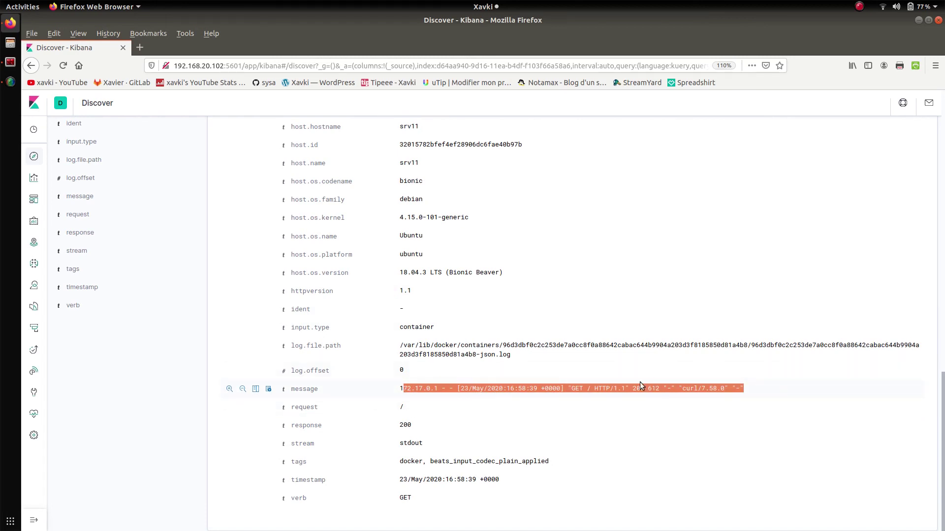
left_click(410, 411)
left_click_drag(408, 410, 395, 409)
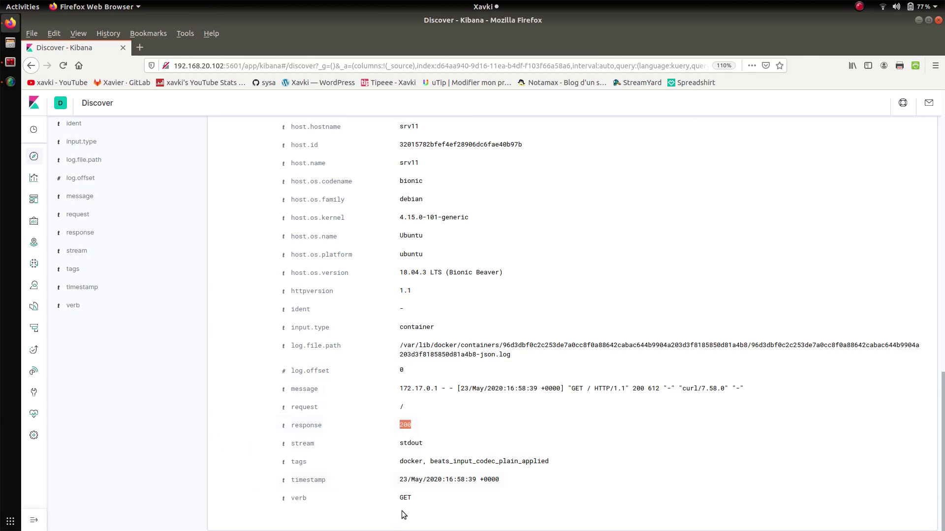
left_click_drag(419, 505, 397, 499)
triple_click(426, 462)
double_click(407, 462)
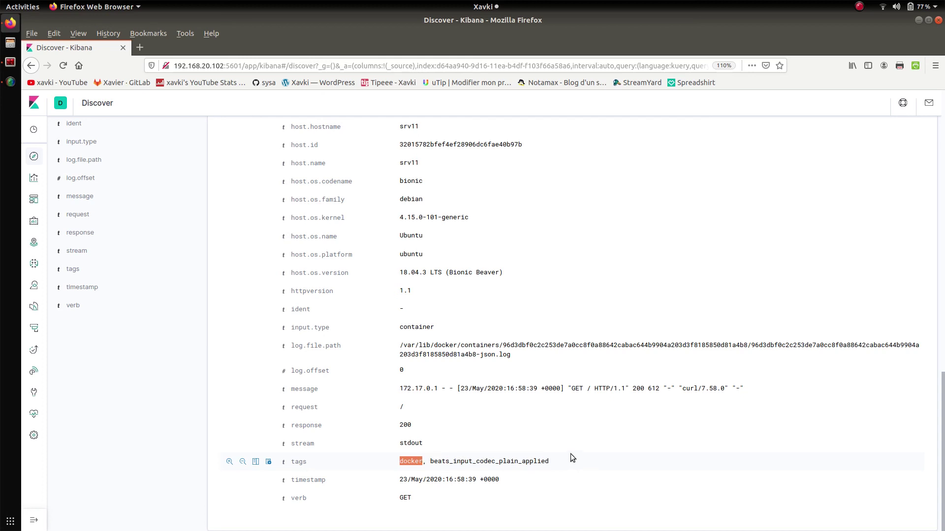
scroll(571, 454, "up", 20)
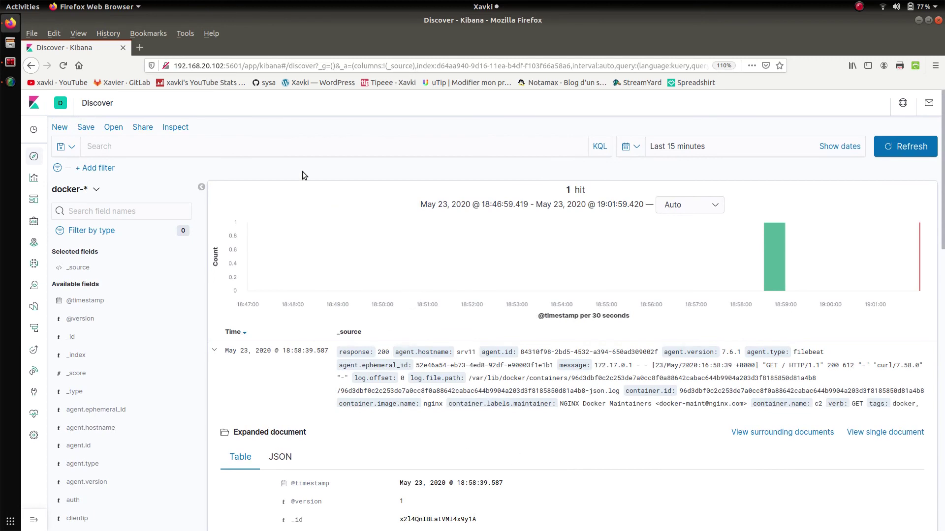
left_click(11, 82)
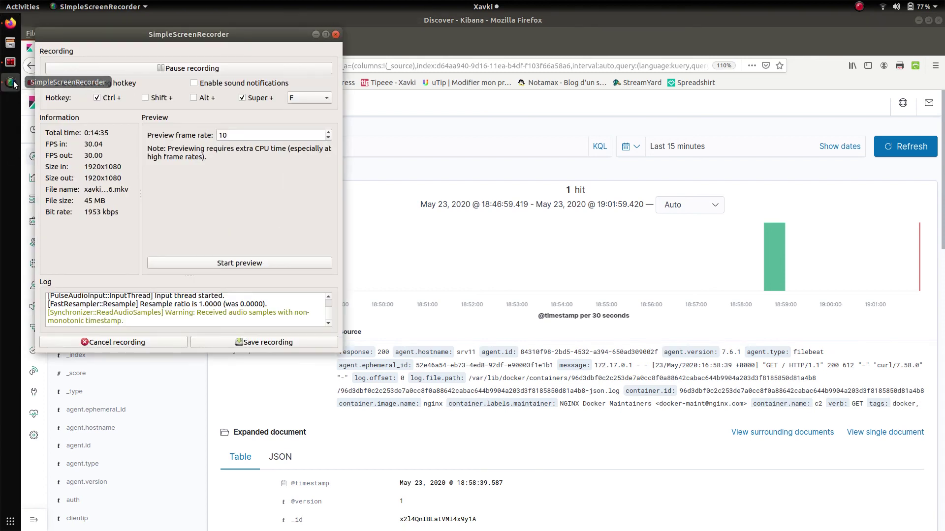